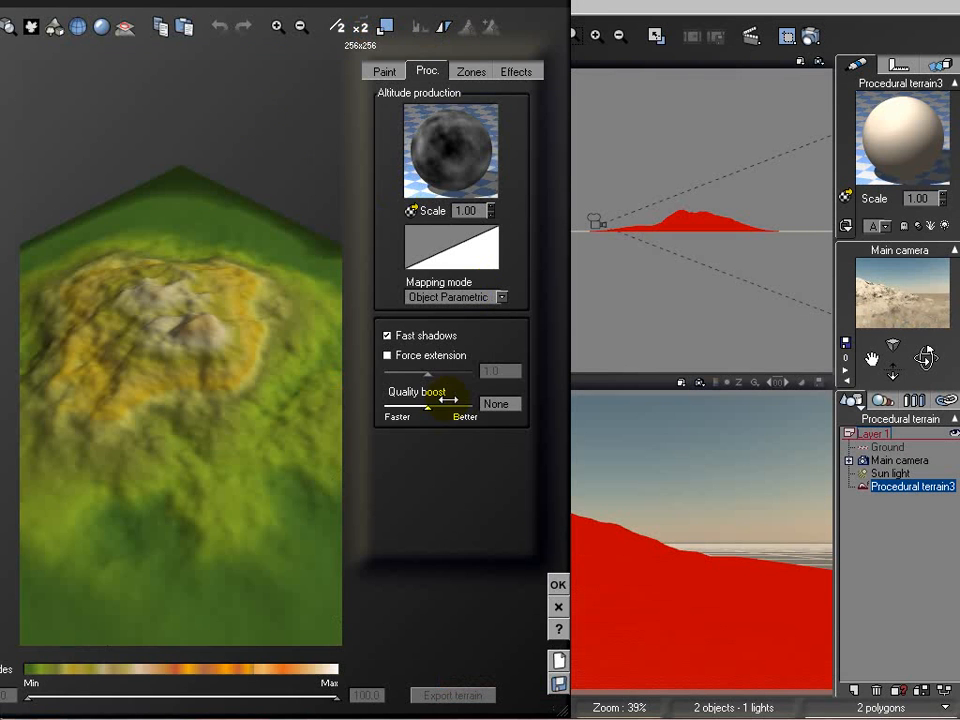
Open the terrain's altitude production function for editing and move the Simple Fractal node up, away from the Altitude output
right_click(460, 143)
left_click(525, 145)
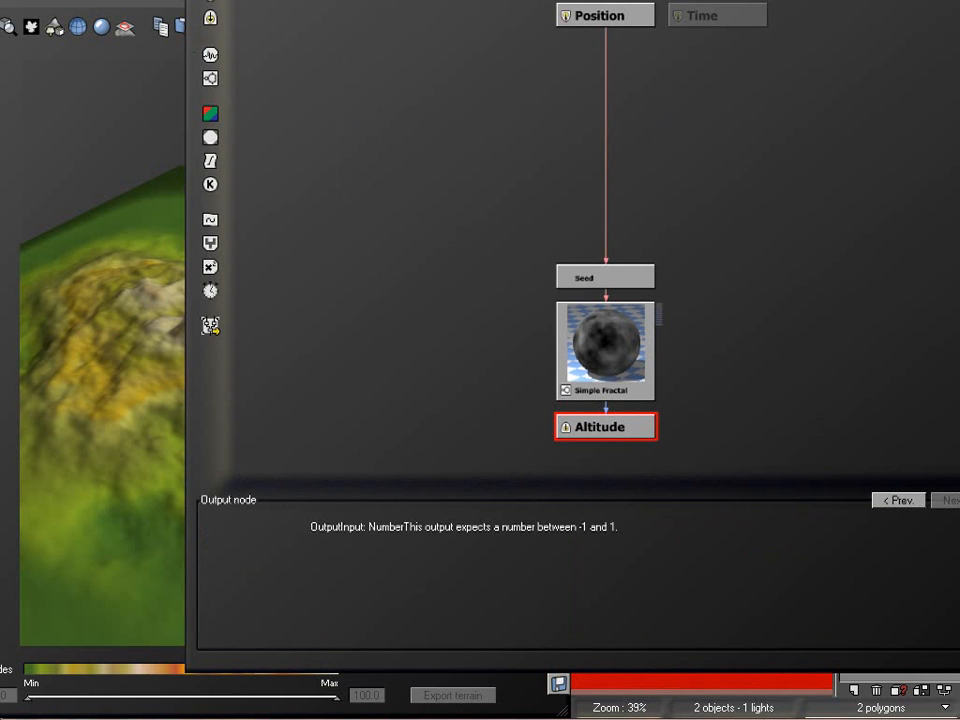
left_click_drag(596, 342, 585, 197)
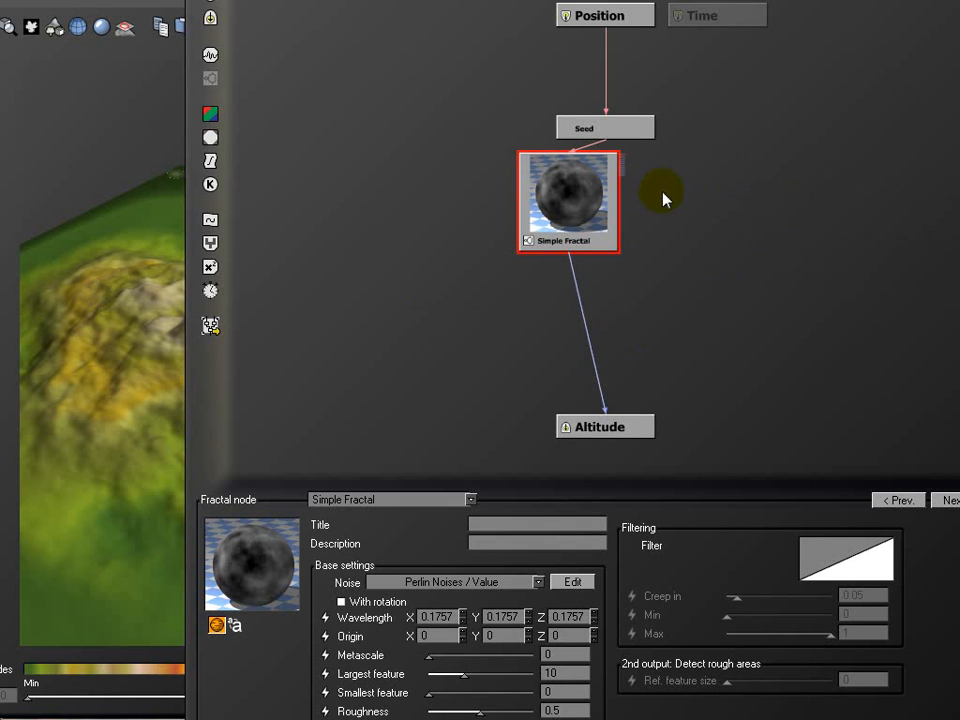
Add a Perlin Value noise node beside the Simple Fractal and combine both through a Blender feeding Altitude
left_click(400, 199)
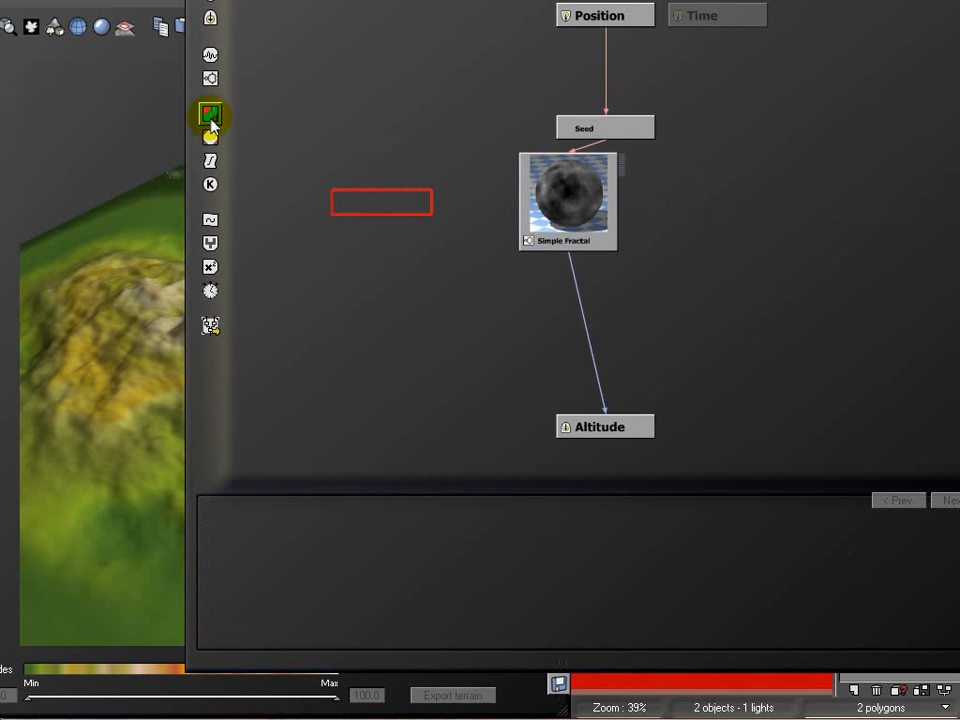
left_click(216, 79)
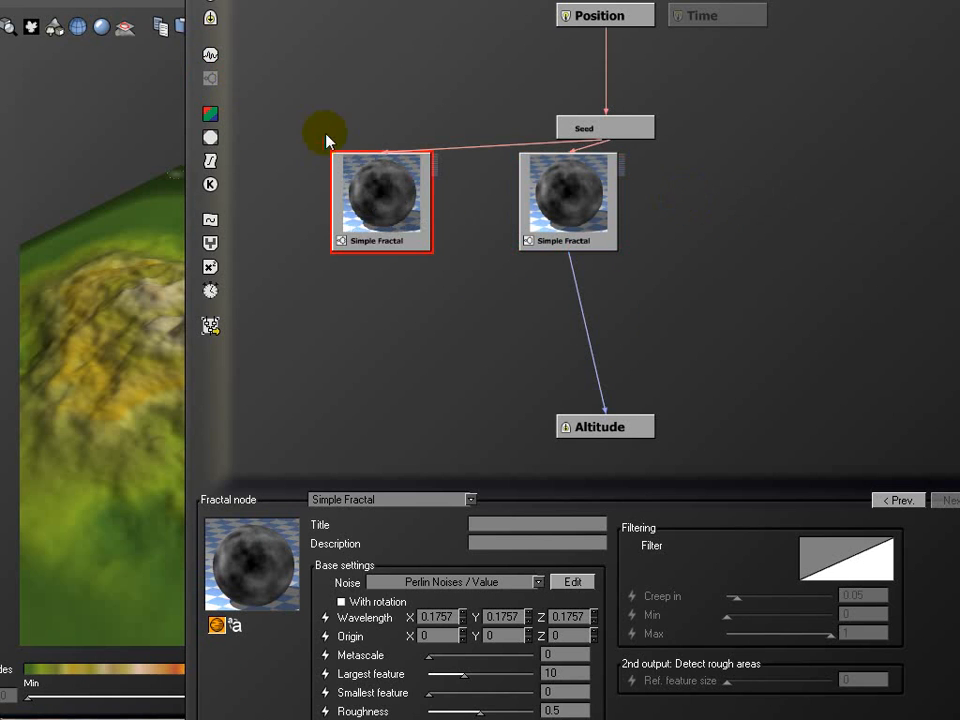
left_click(216, 55)
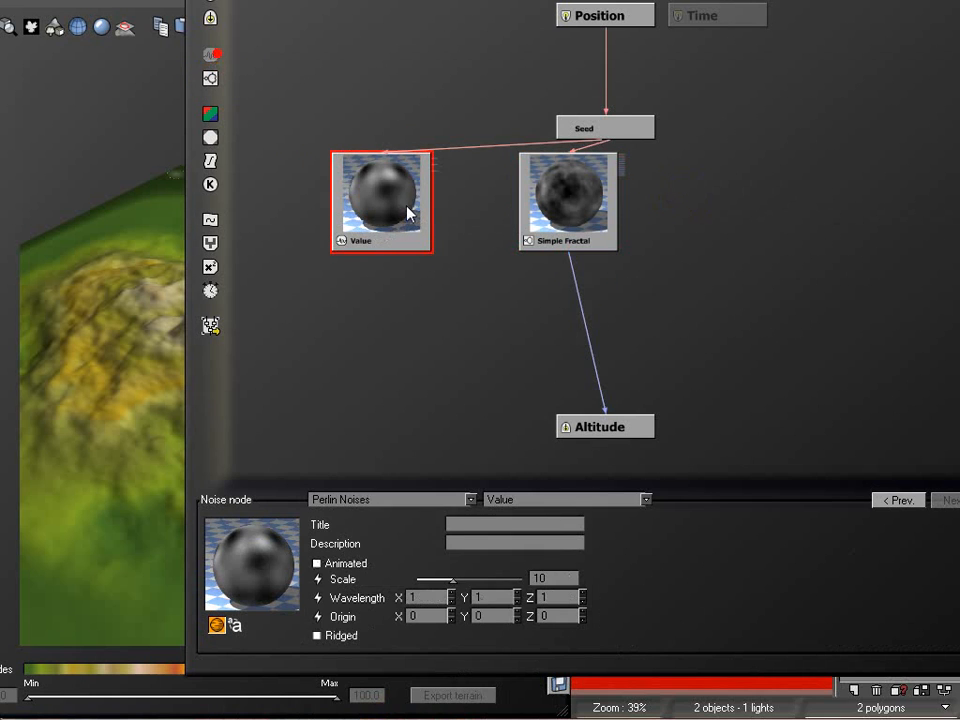
left_click(593, 349)
left_click(211, 291)
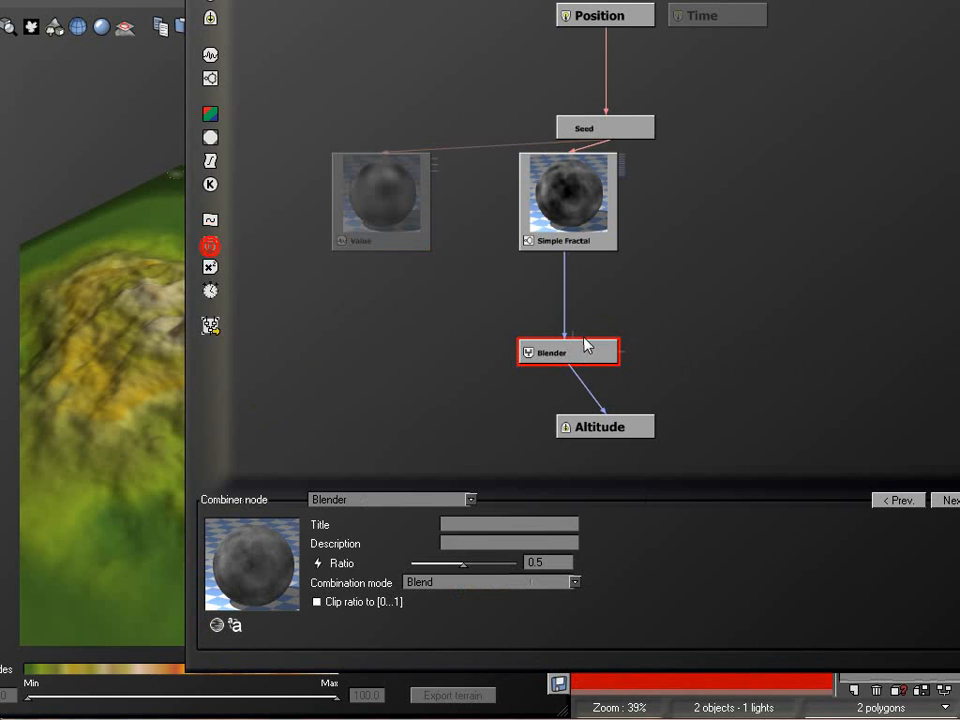
left_click_drag(576, 340, 378, 254)
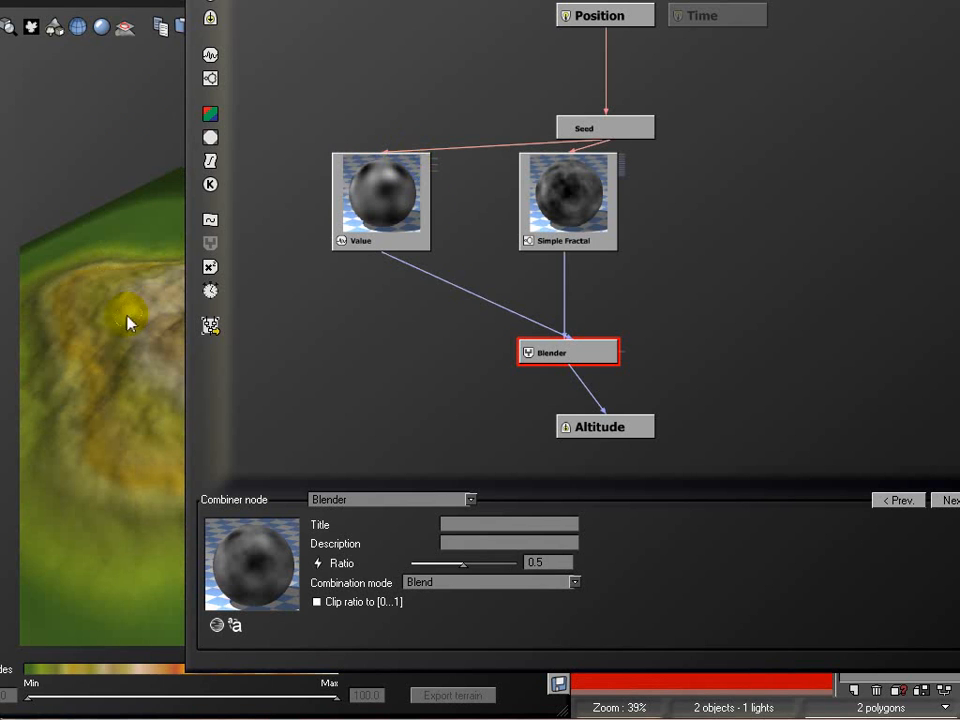
Insert a Filter node between the Simple Fractal and the Blender, keeping the terrain preview uncovered
left_click_drag(235, 0, 368, 5)
left_click_drag(698, 338, 699, 352)
left_click(697, 300)
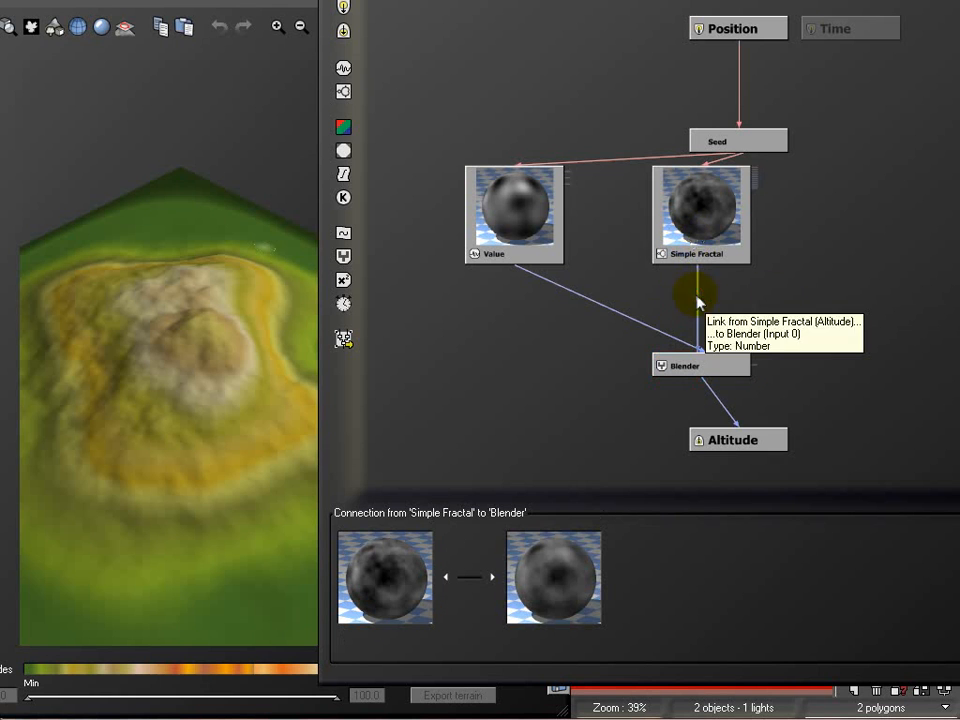
left_click(343, 174)
left_click_drag(658, 334, 696, 296)
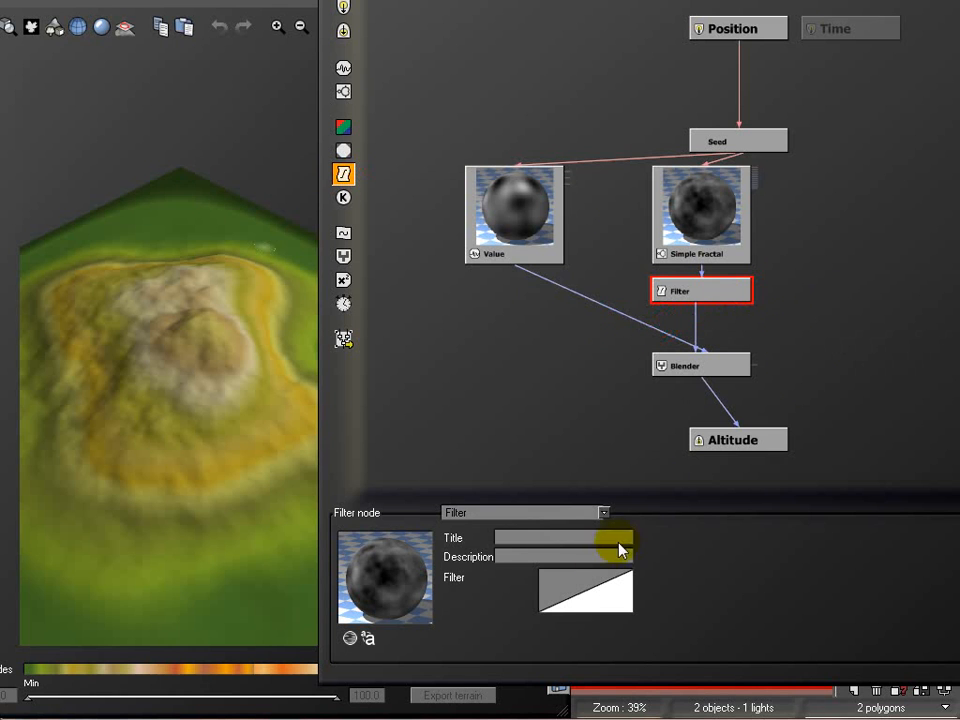
Edit the filter's profile: add a keypoint near X -0.46 and lower the end point to Y -0.4672
right_click(596, 584)
left_click(632, 595)
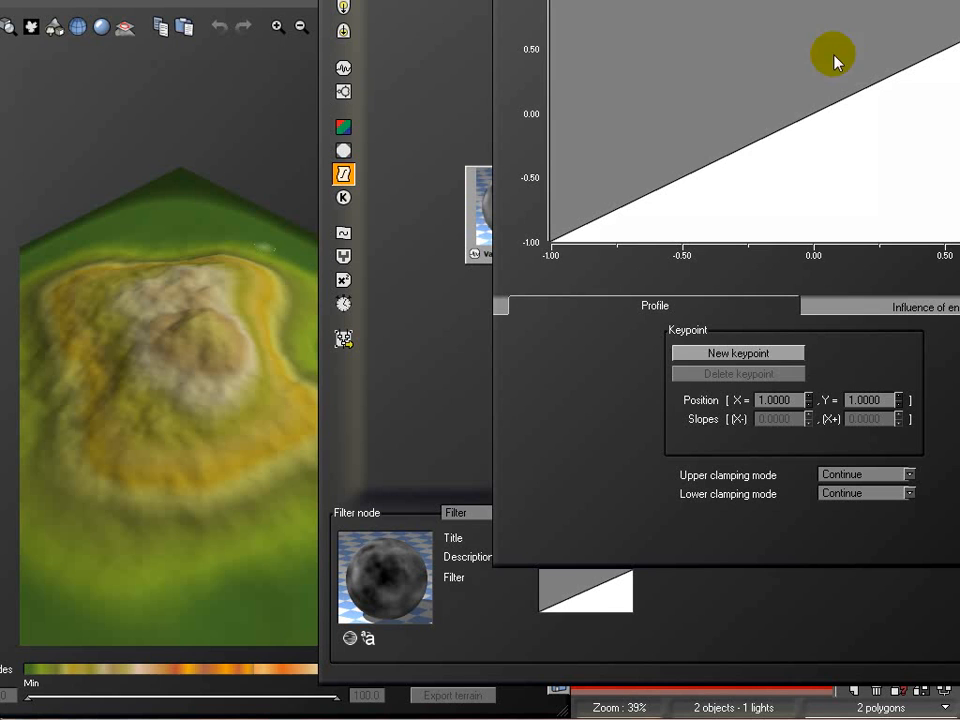
left_click(693, 169)
left_click_drag(959, 0, 959, 174)
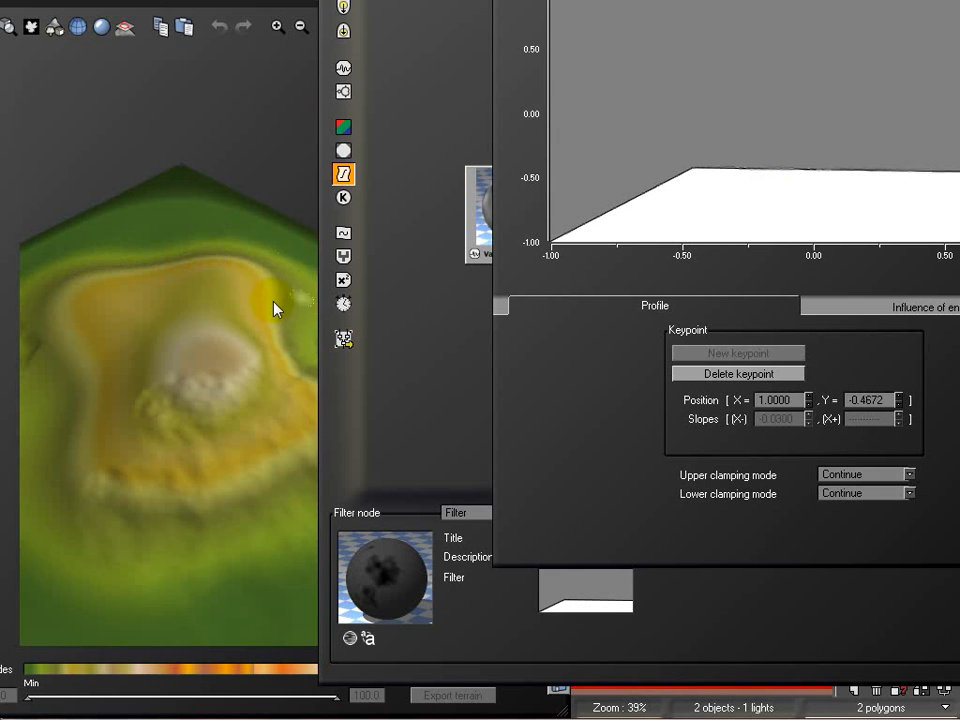
Set the filter profile's end point back to Y 1.00 and move the intermediate keypoint to X -1.00, Y 0.00
left_click_drag(229, 418, 268, 460)
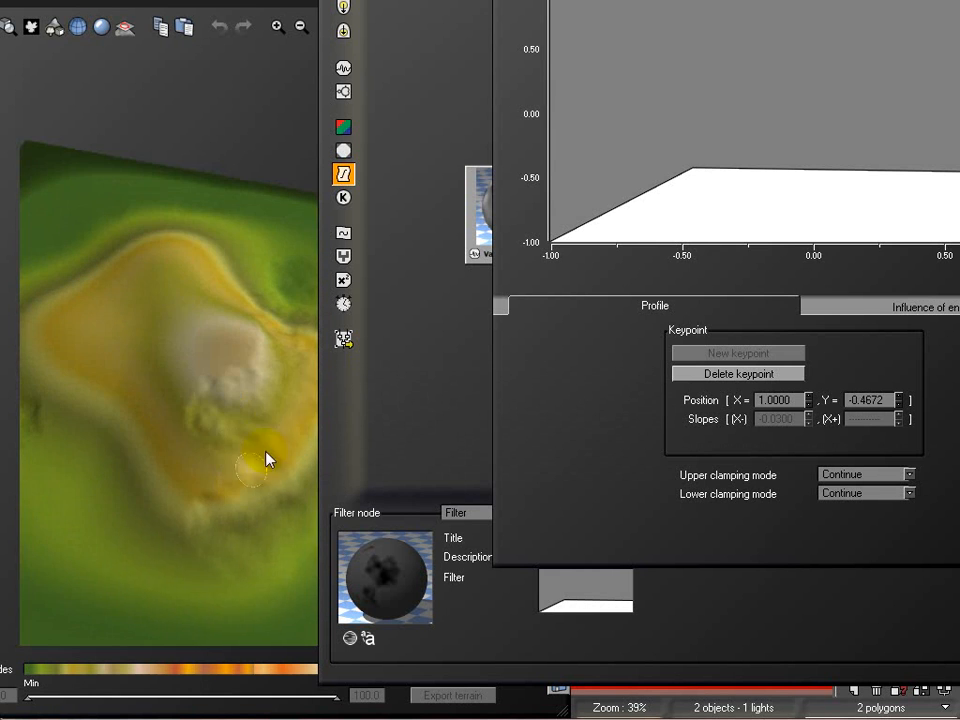
left_click_drag(112, 420, 225, 365)
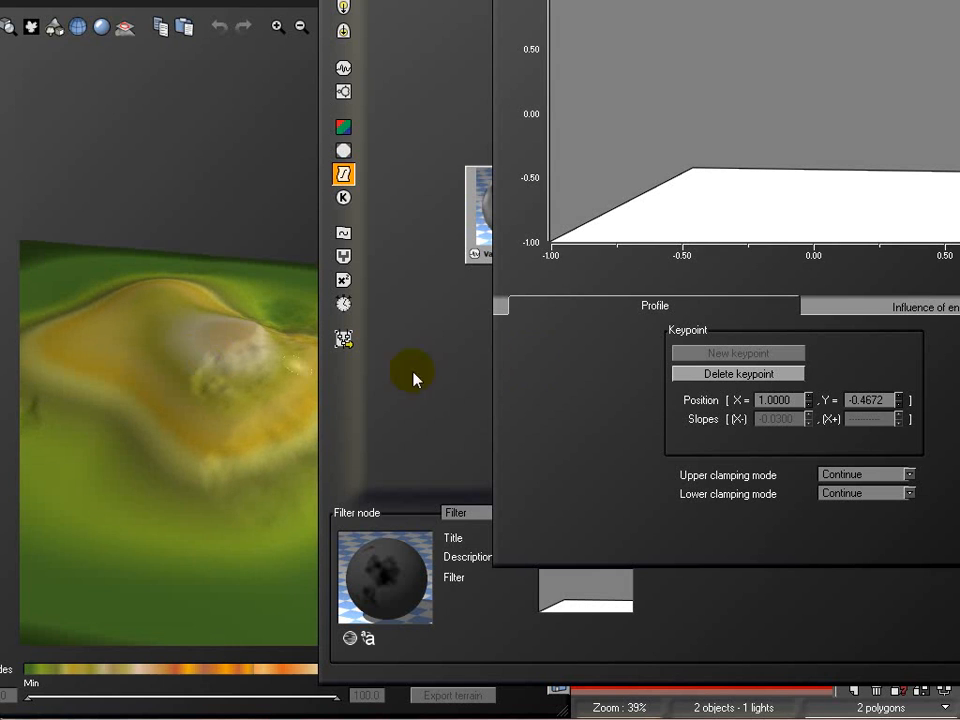
left_click_drag(700, 0, 585, 0)
left_click_drag(958, 233, 958, 44)
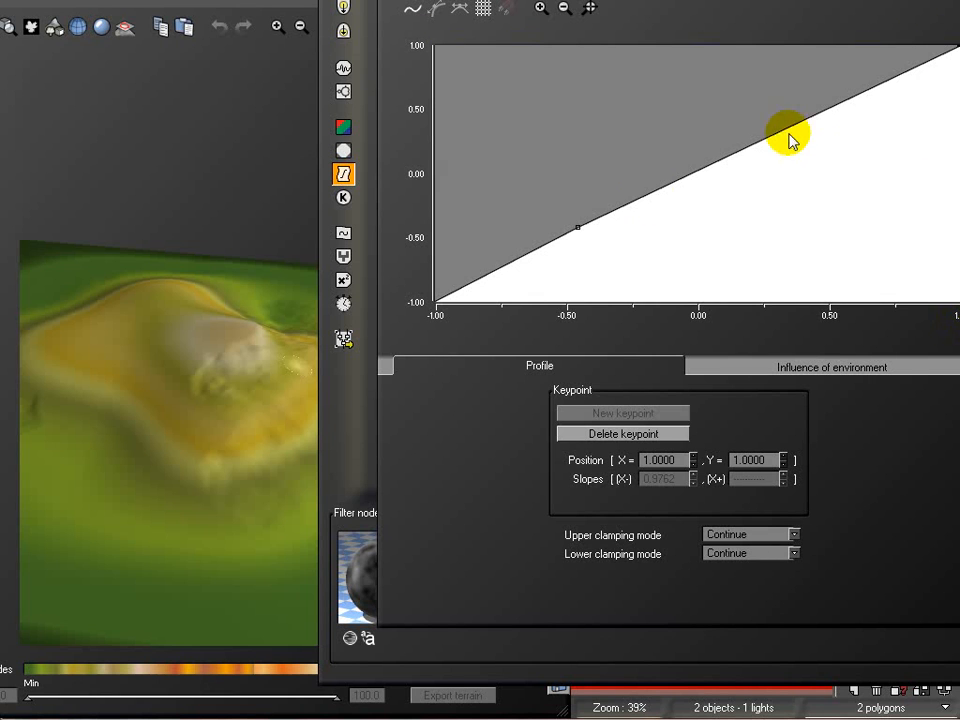
left_click_drag(578, 226, 401, 174)
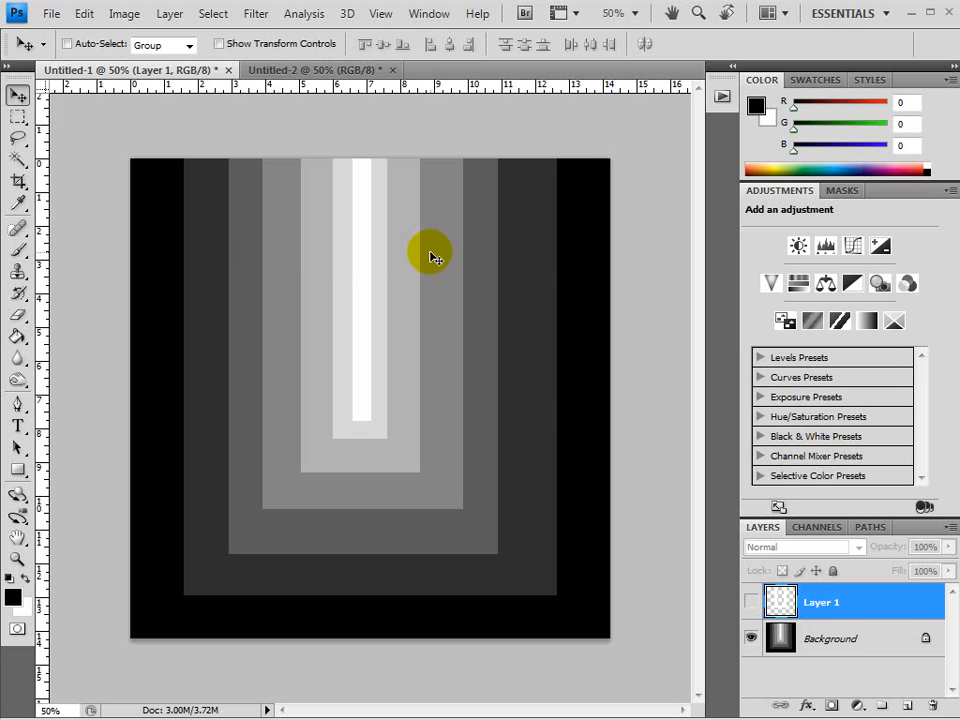
Switch from Photoshop back to Vue, move the filter keypoint to about X -0.25, Y -0.36 and close the profile editor
left_click(927, 12)
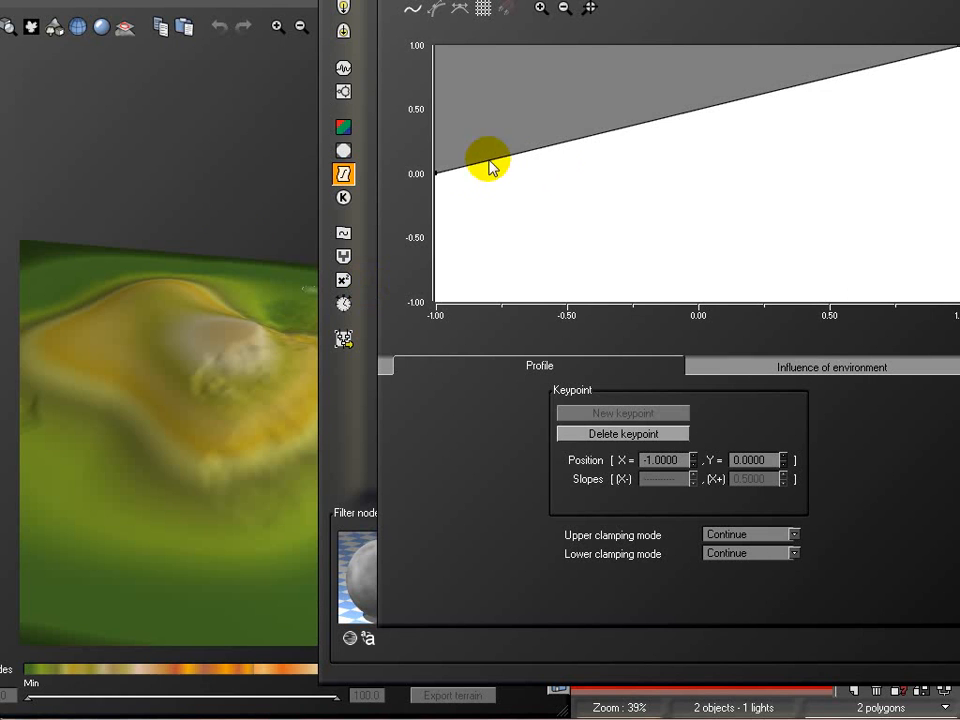
left_click_drag(433, 173, 636, 222)
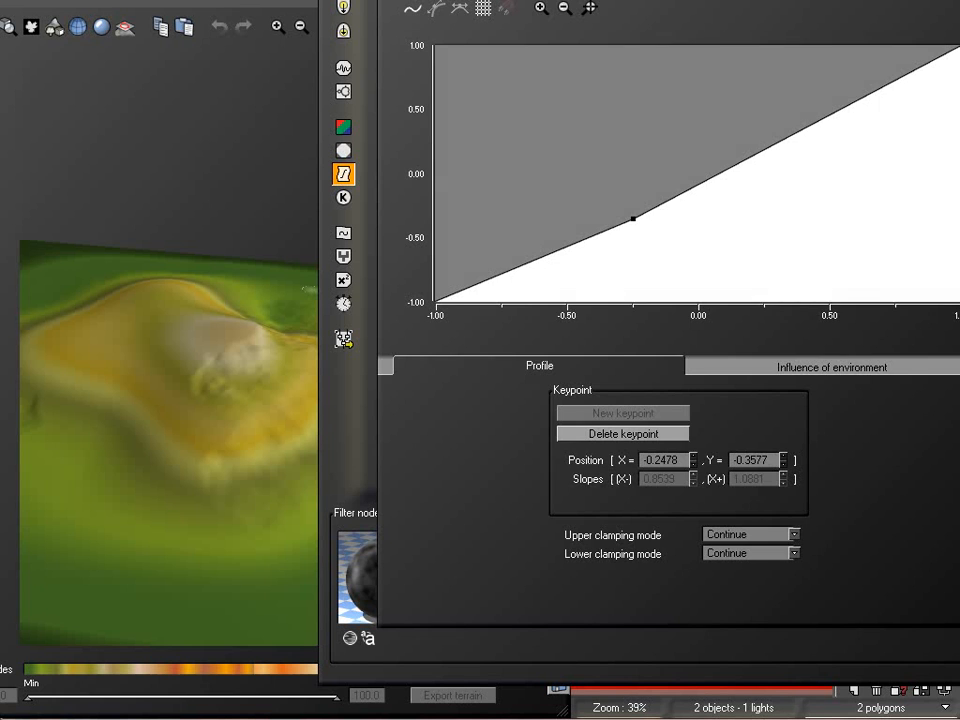
left_click(958, 400)
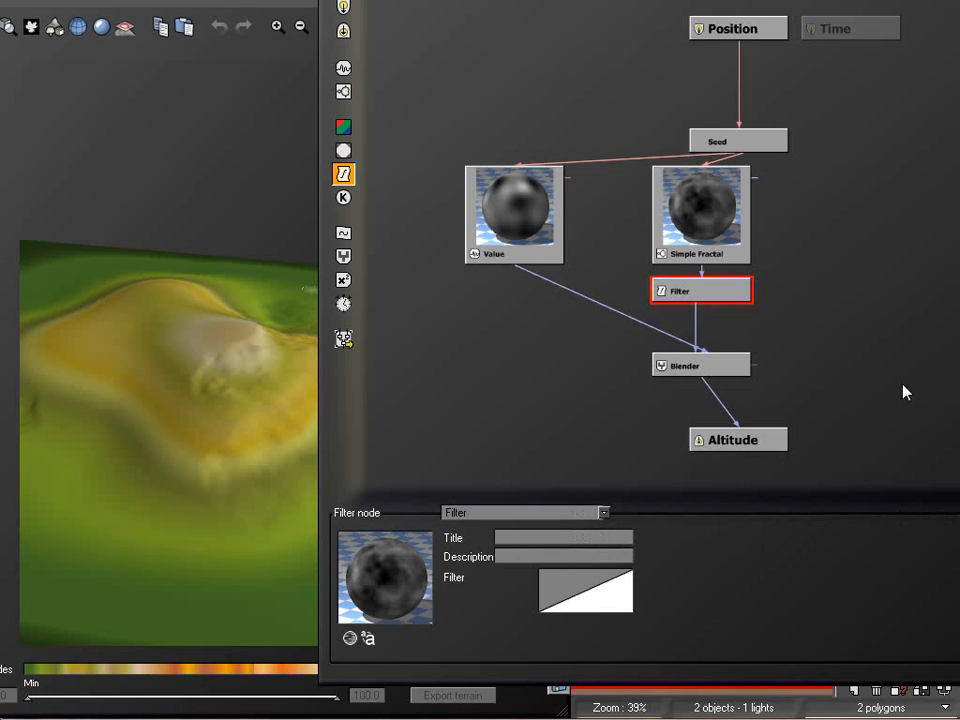
Delete the Simple Fractal, Filter, Value, Seed and Blender nodes from the altitude graph
left_click(711, 195)
key("Delete")
left_click(705, 287)
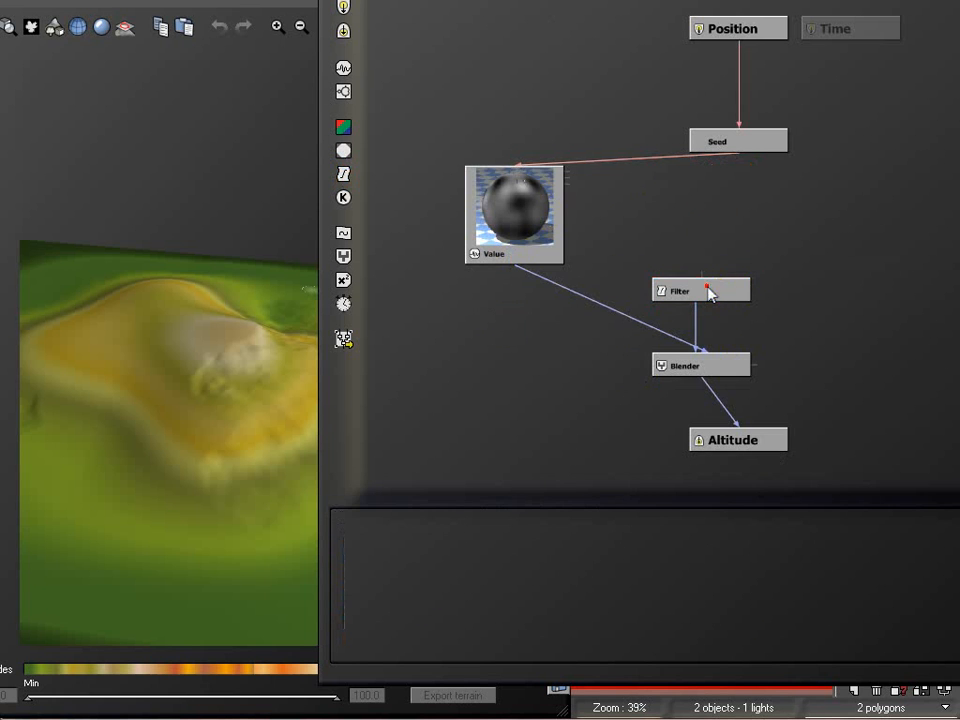
key("Delete")
left_click(484, 190)
key("Delete")
left_click(748, 139)
key("Delete")
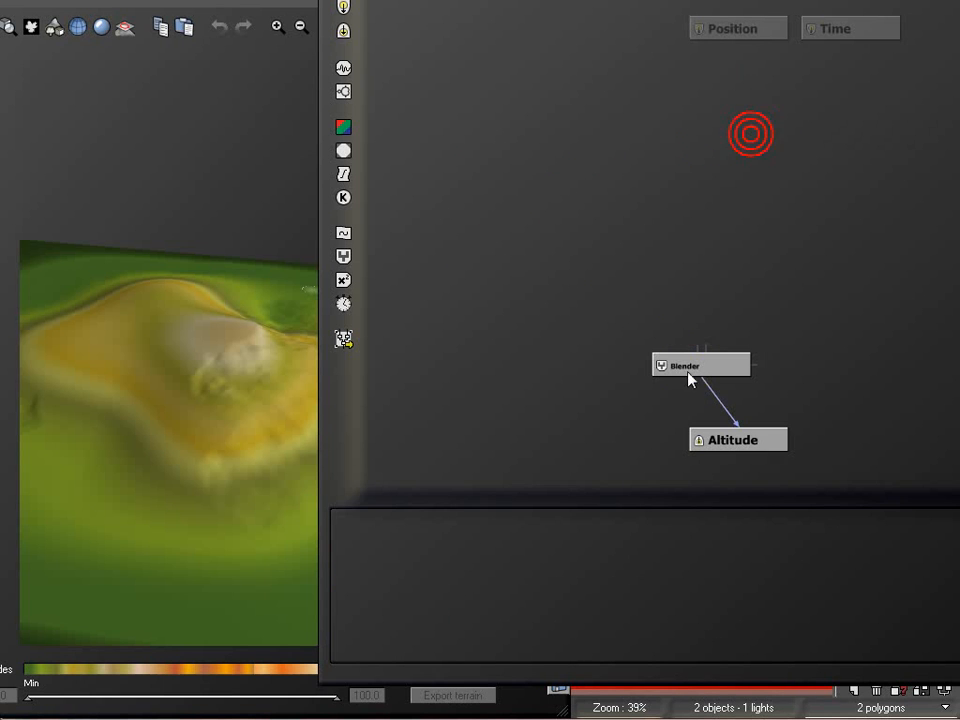
left_click(694, 367)
key("Delete")
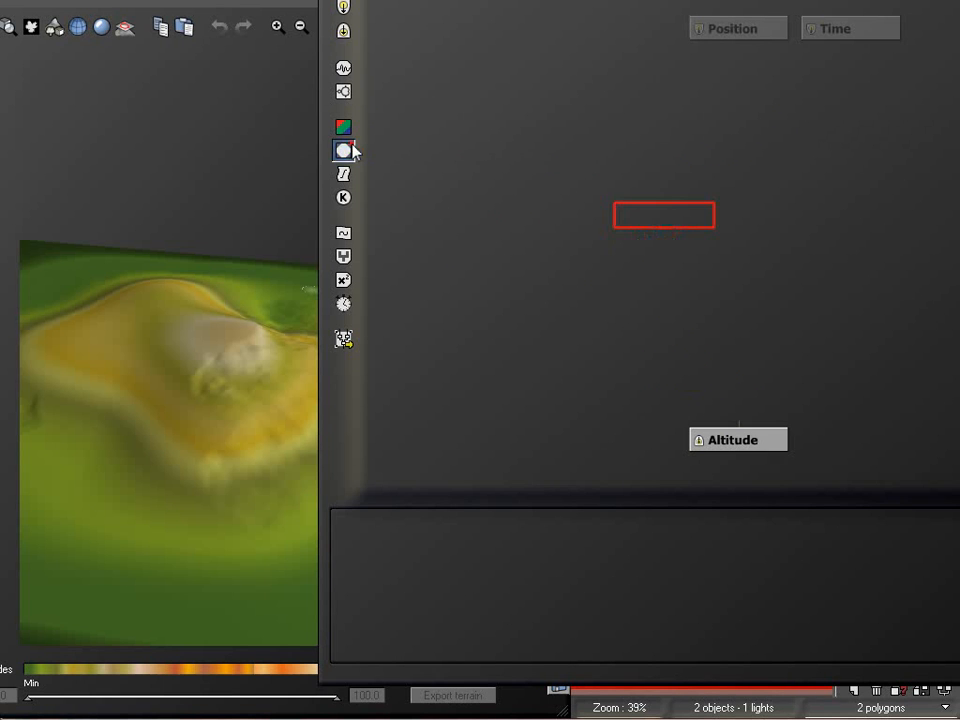
Add a Projected Texture Map node and connect it to the Altitude output
left_click(344, 150)
left_click_drag(739, 418, 669, 223)
left_click(692, 284)
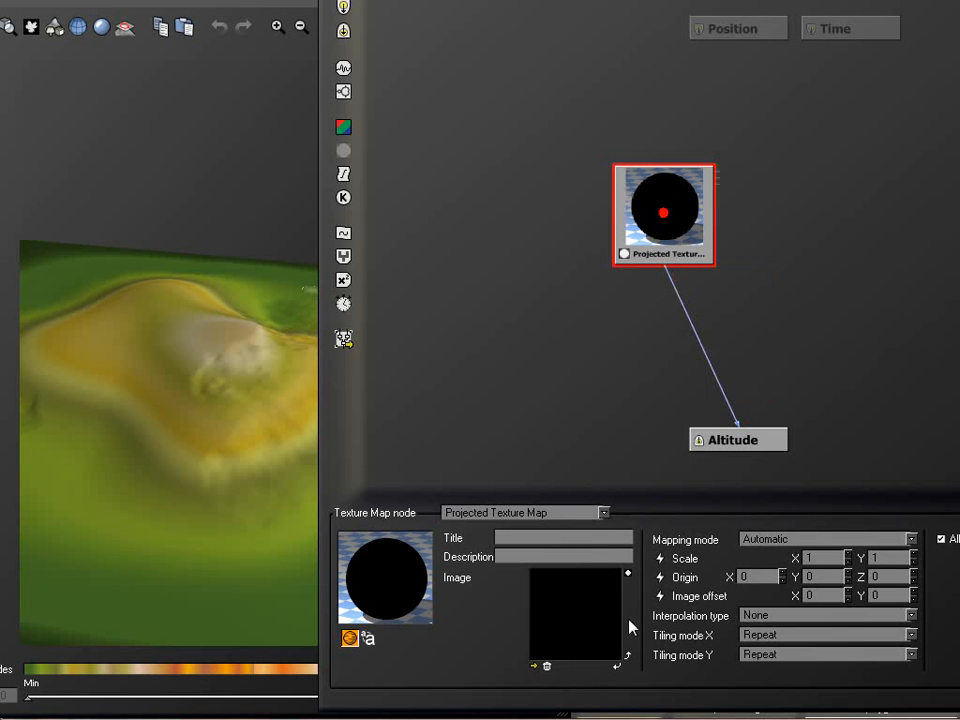
Load the picture file terrain.jpg as the image of the Projected Texture Map node
left_click(536, 667)
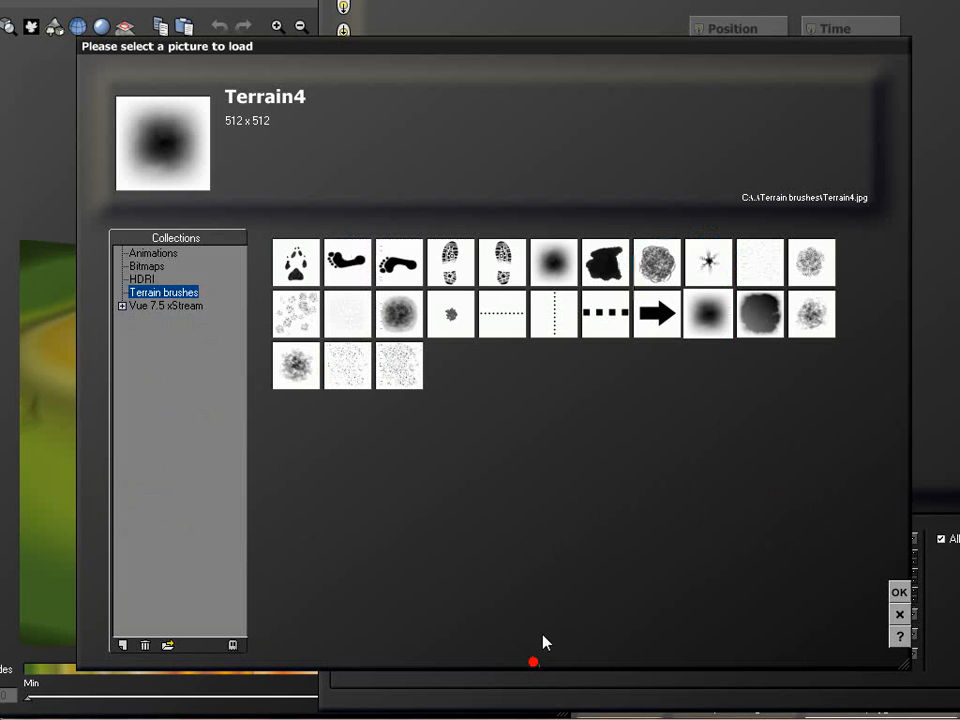
left_click(165, 640)
left_click(172, 128)
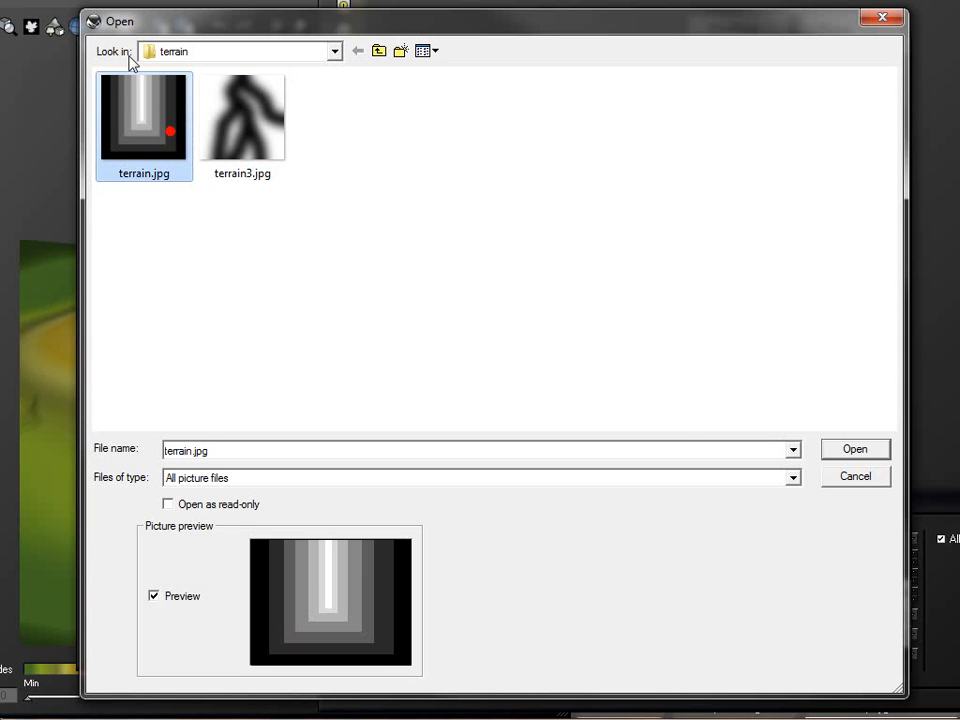
left_click(855, 449)
Insert a Filter node between the Projected Texture Map and Altitude, placing it directly above Altitude
left_click_drag(680, 205, 643, 206)
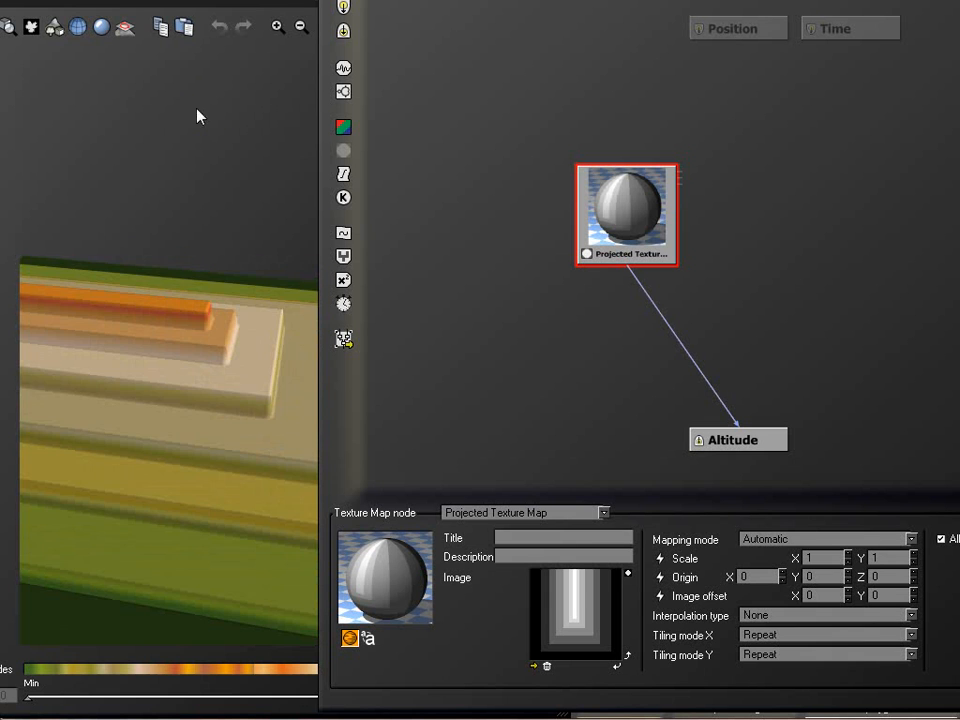
right_click_drag(183, 286, 279, 302)
right_click_drag(197, 375, 210, 353)
right_click_drag(127, 446, 208, 322)
right_click_drag(249, 420, 168, 502)
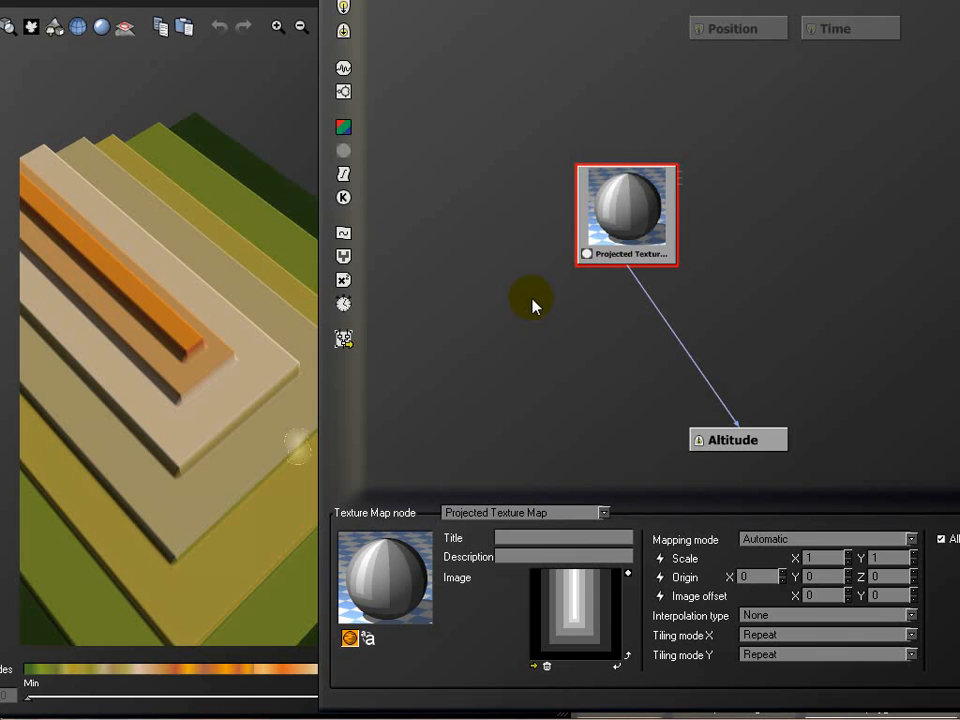
left_click(685, 350)
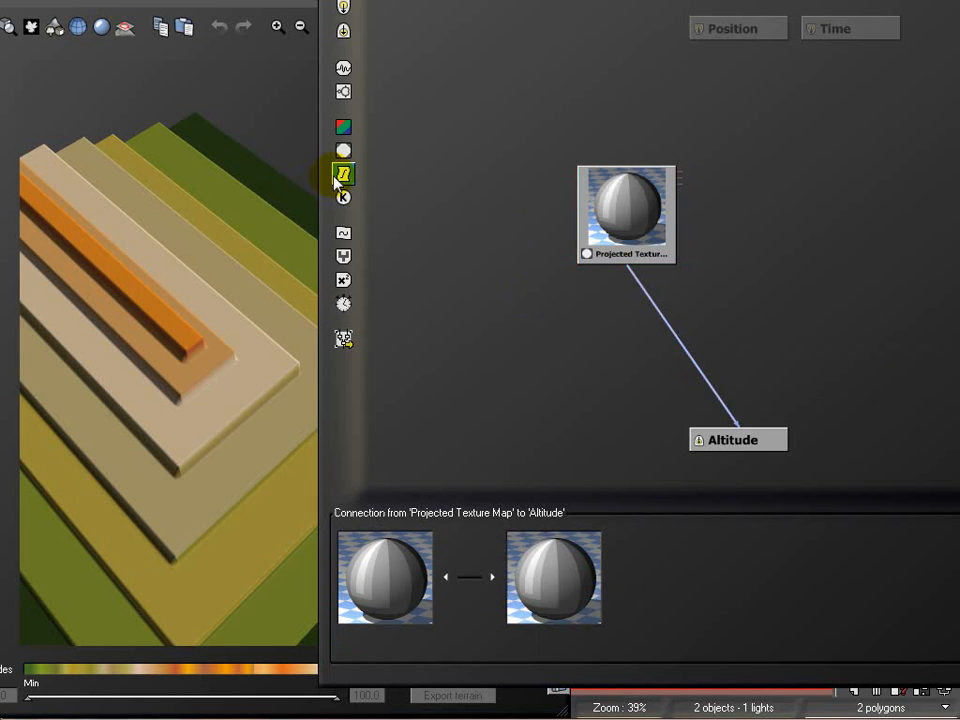
left_click(341, 176)
left_click_drag(670, 366, 737, 296)
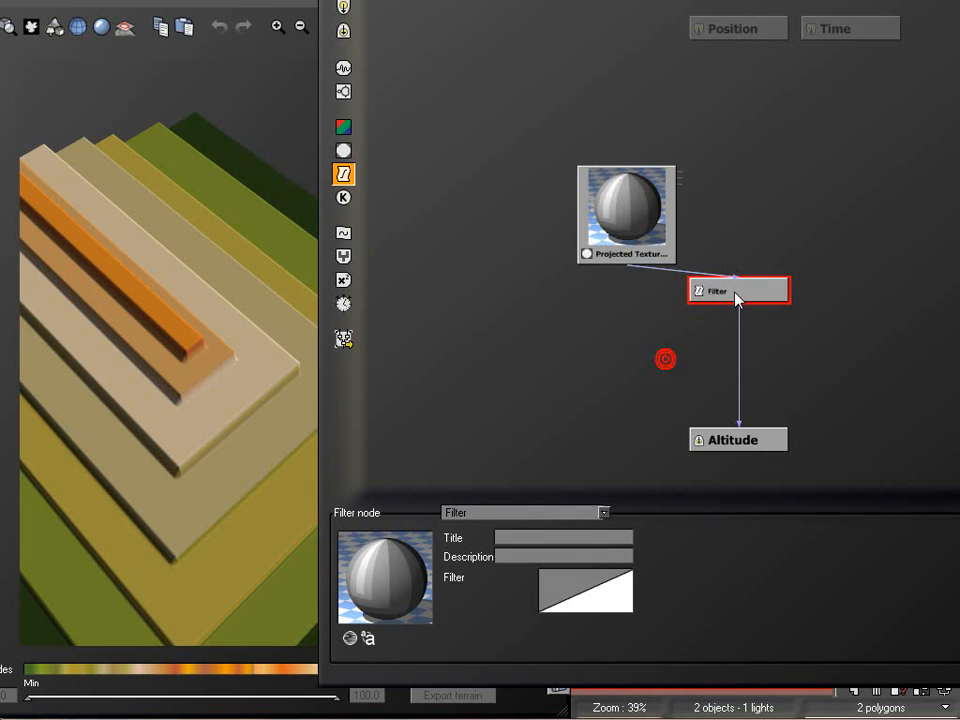
Edit the new filter's profile: add a keypoint near X 0.00, Y 0.03 and another straight below it at Y -1.00
right_click(565, 597)
left_click(622, 600)
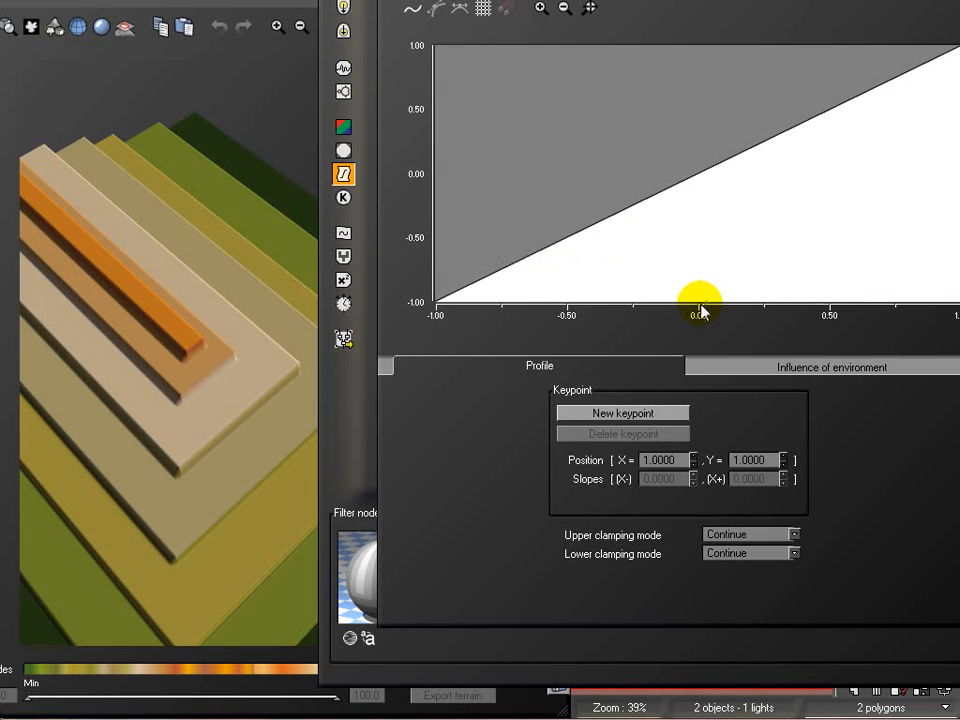
left_click(700, 171)
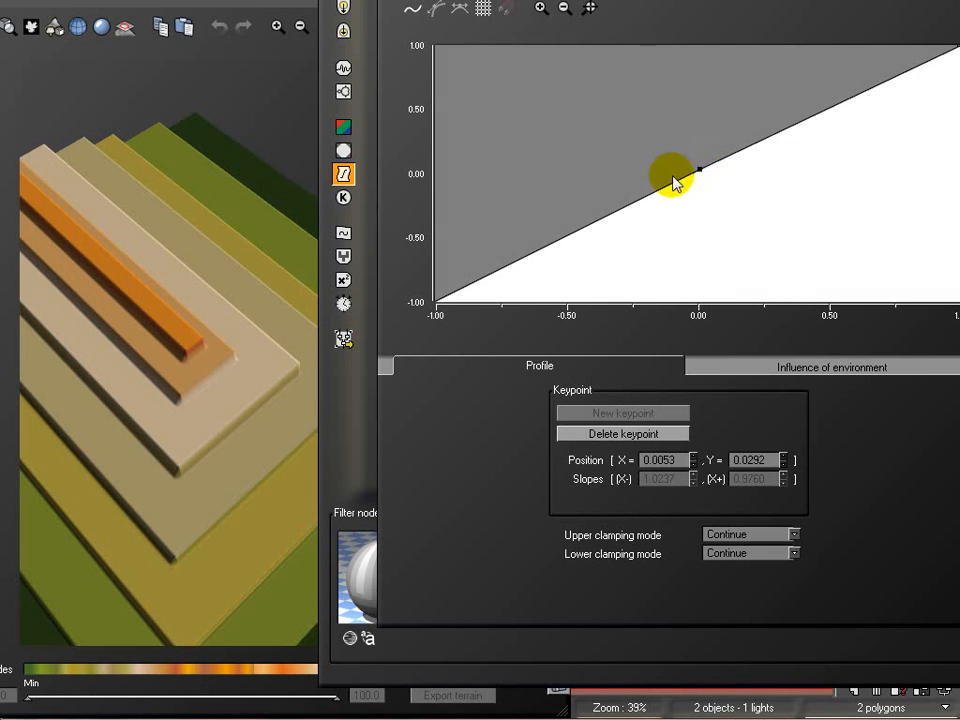
left_click_drag(673, 182, 738, 340)
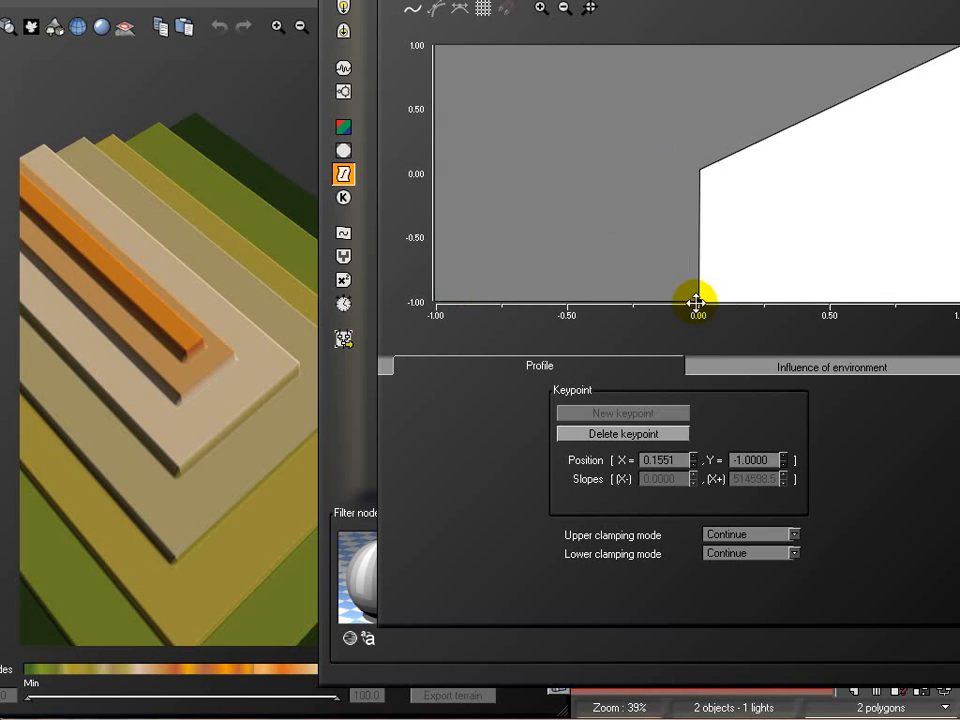
Reshape the filter profile to rise until about X 0, drop vertically, and stay at Y -1.00 through the end point
left_click(240, 89)
right_click_drag(236, 349, 257, 221)
right_click_drag(244, 375, 227, 426)
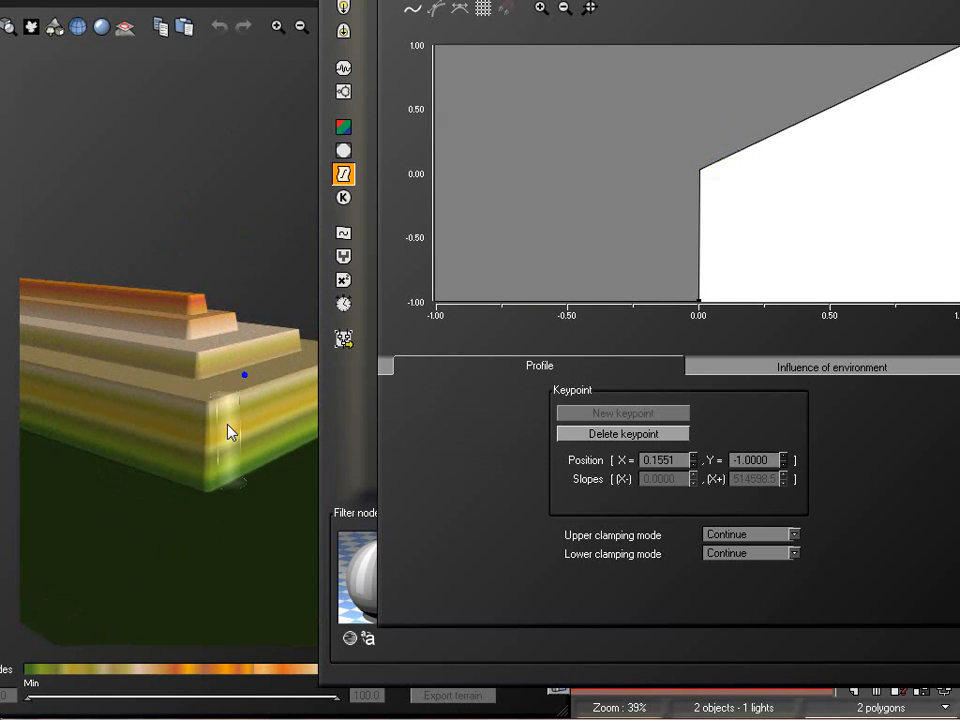
right_click_drag(206, 325, 177, 483)
right_click_drag(231, 292, 226, 420)
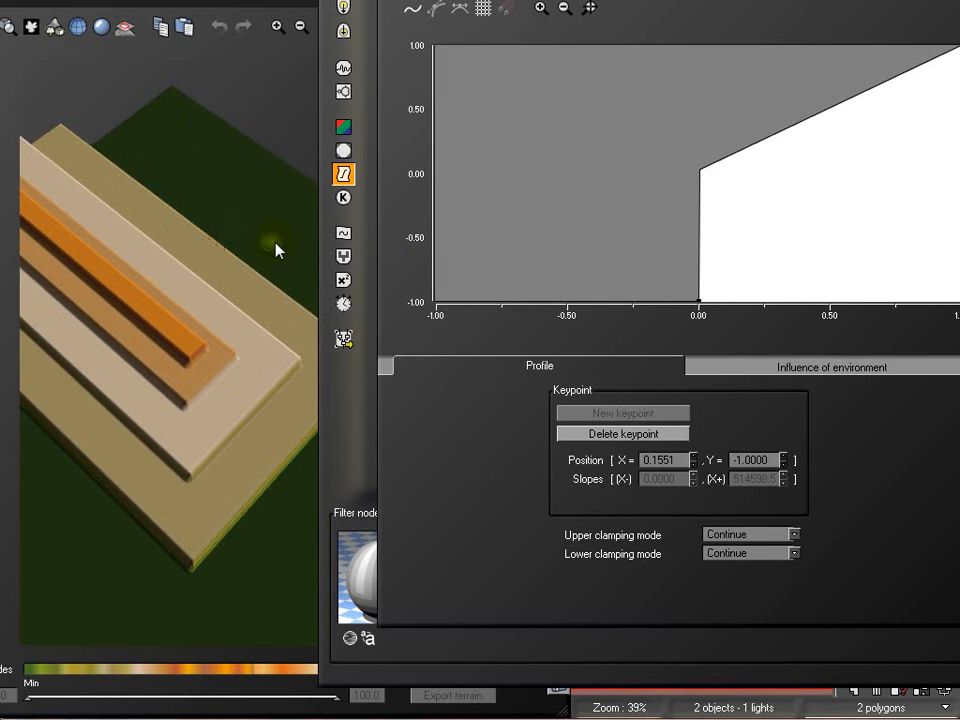
left_click(699, 301)
left_click_drag(700, 301, 671, 322)
left_click_drag(959, 46, 959, 304)
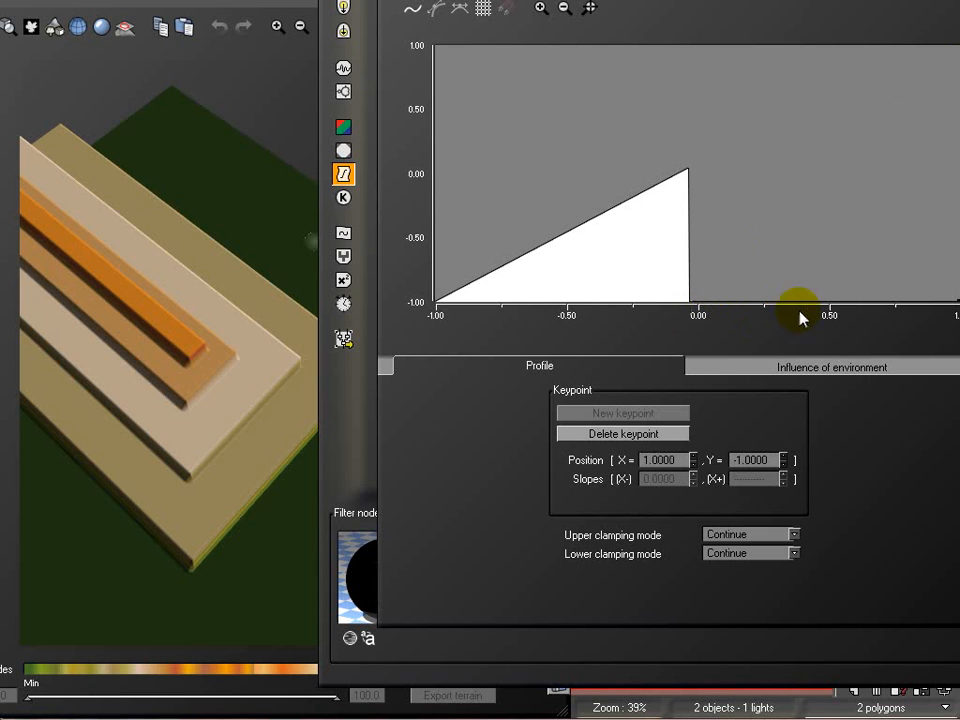
Flatten the profile's upper half by raising the lower keypoint and the end point to about Y 0.03
left_click(176, 81)
right_click_drag(197, 377, 219, 296)
left_click_drag(686, 300, 729, 167)
left_click_drag(950, 300, 955, 169)
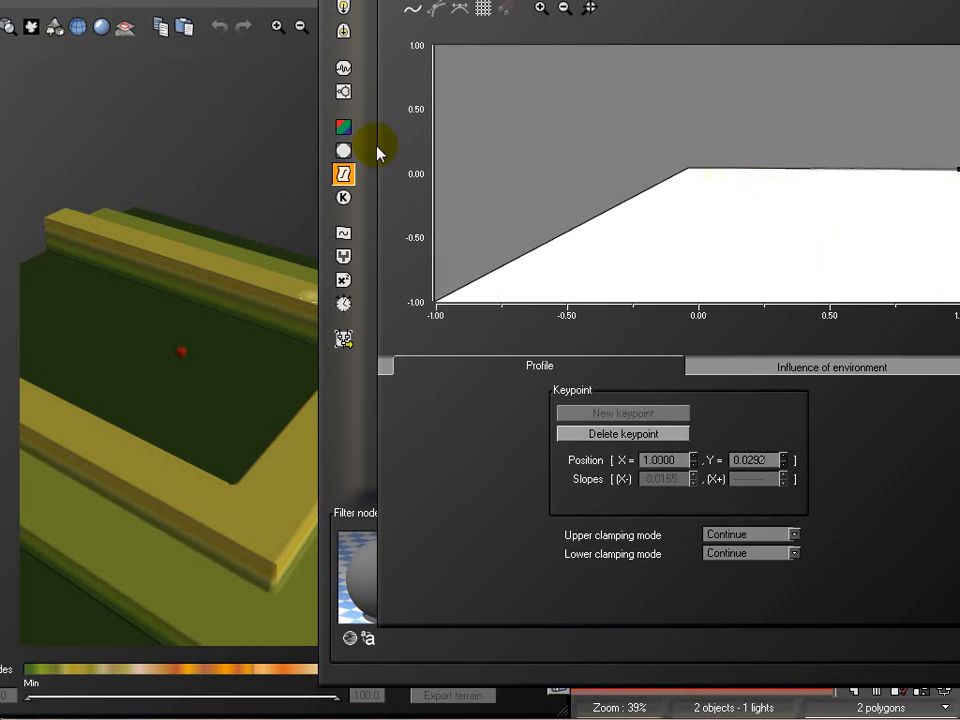
Inspect the terrain shaped by the flattened profile from other angles and discard the filter's profile changes
left_click_drag(176, 328, 104, 403)
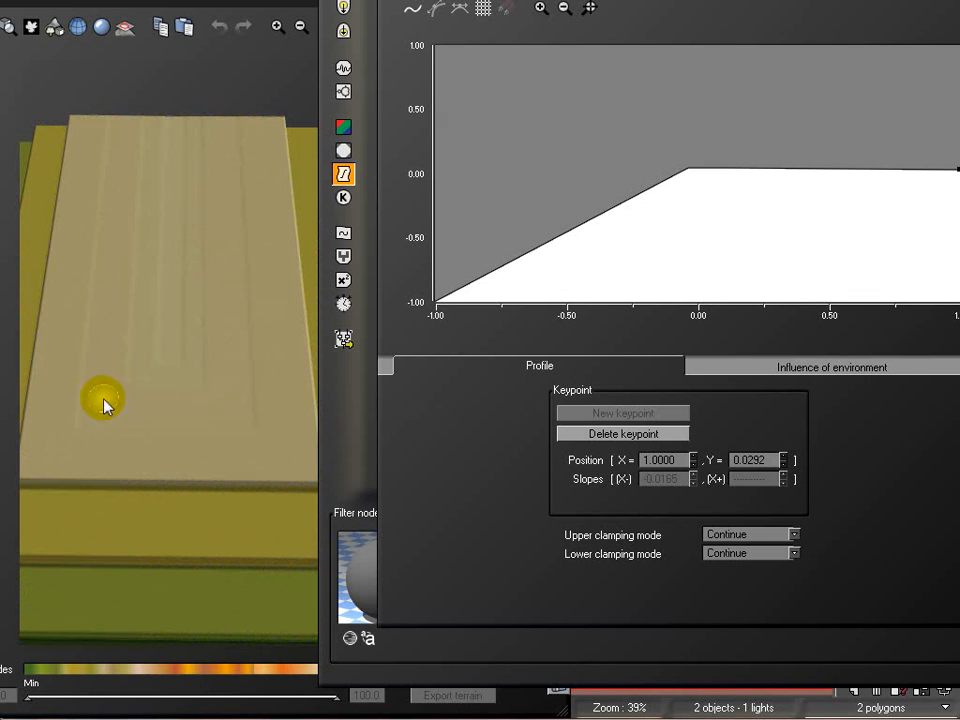
left_click_drag(201, 381, 65, 287)
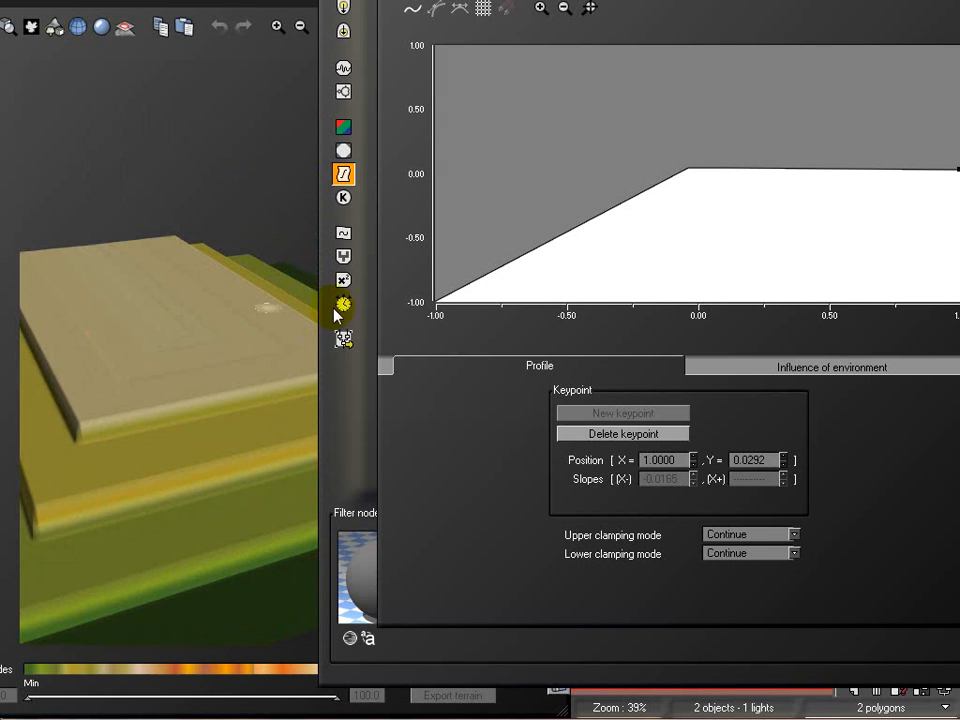
key("Escape")
Duplicate the Projected Texture Map and its Filter beside the originals and rotate the copied map's image 90° counterclockwise
left_click(626, 210)
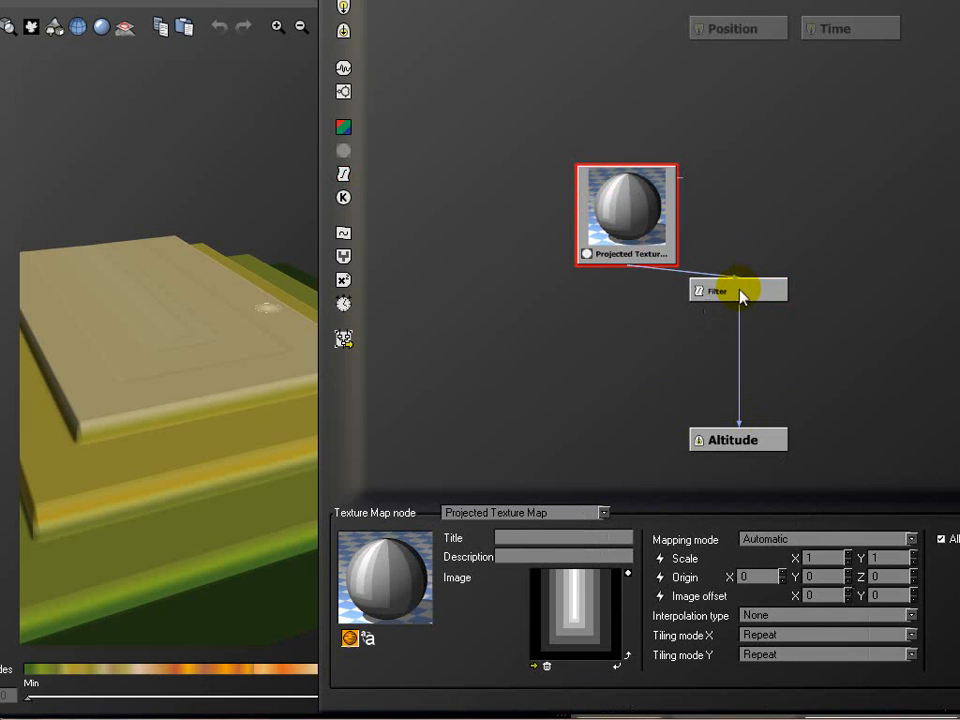
left_click(740, 290, "ctrl")
left_click(839, 203)
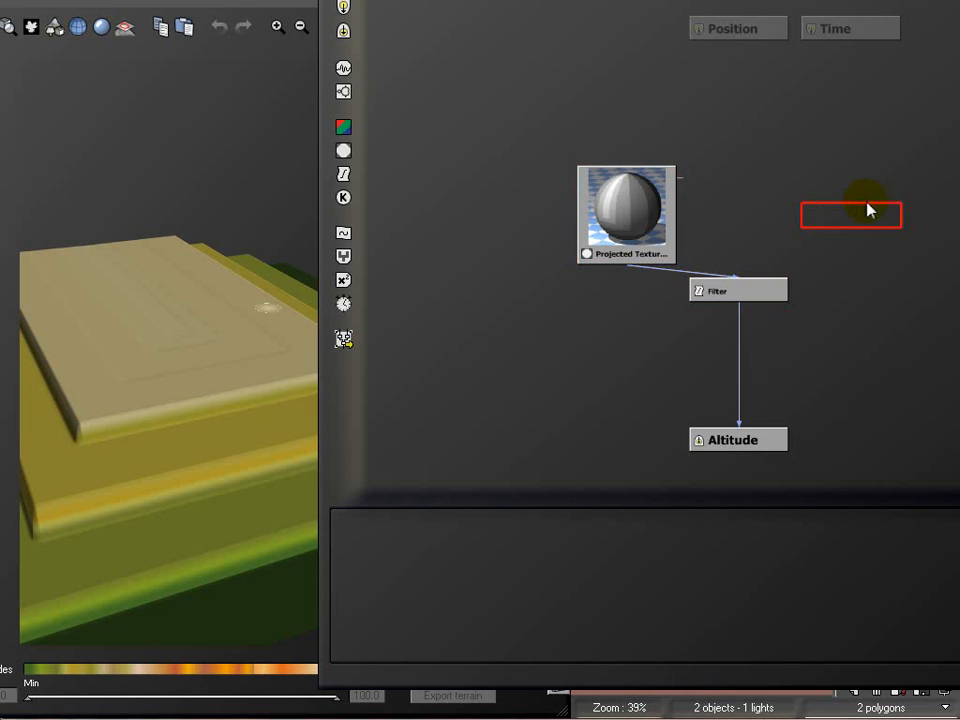
key("ctrl+v")
left_click(797, 193)
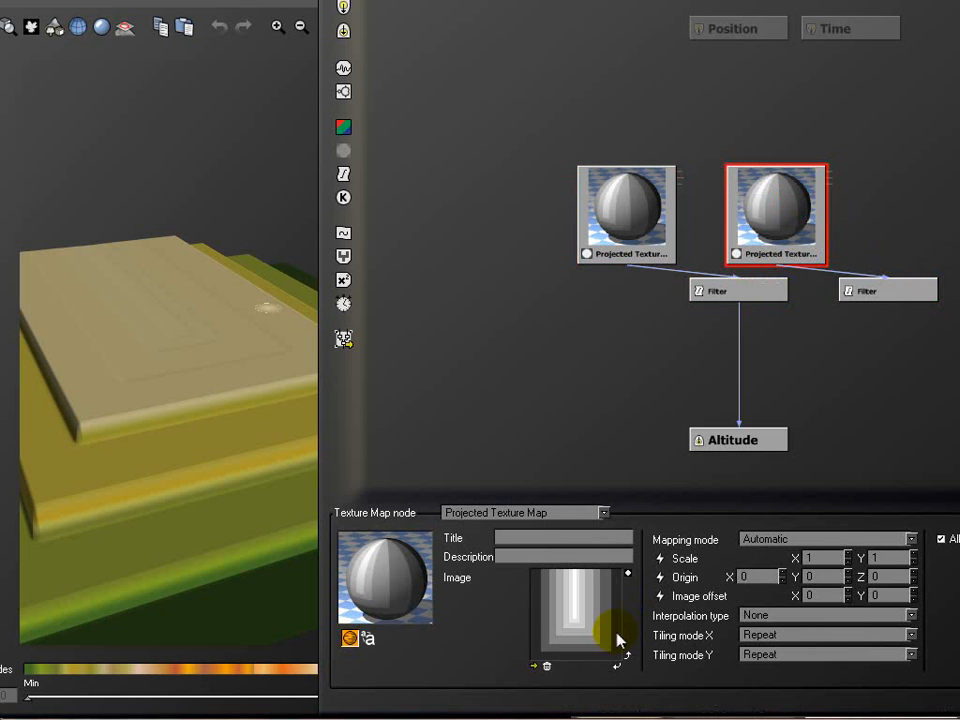
left_click(627, 657)
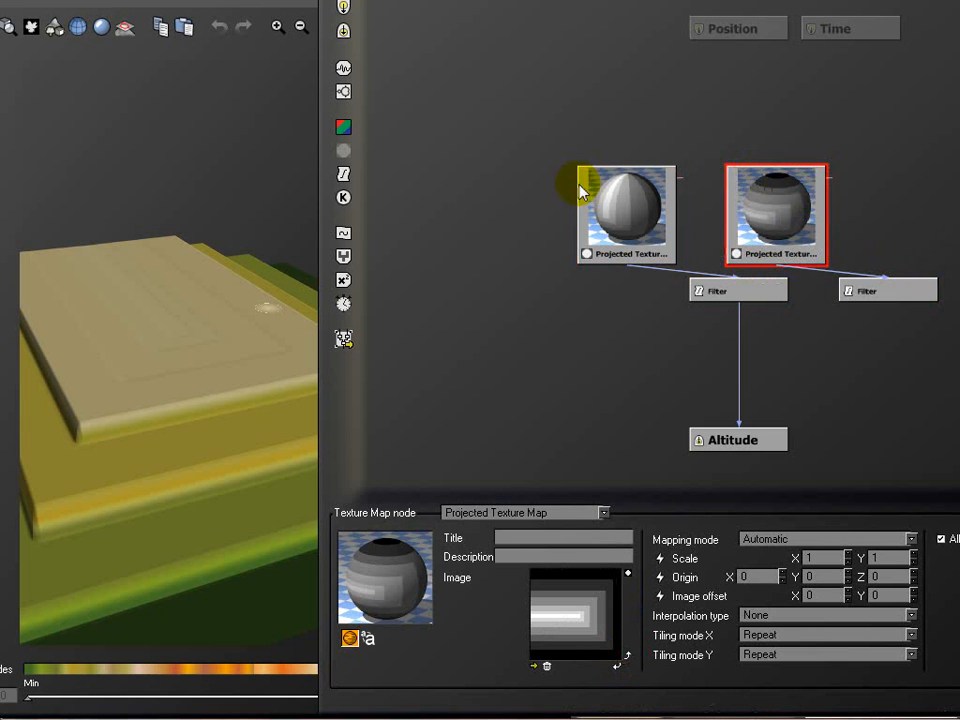
Insert a Blender node between the original Filter and Altitude, and connect the duplicated Filter as its second input
left_click(738, 369)
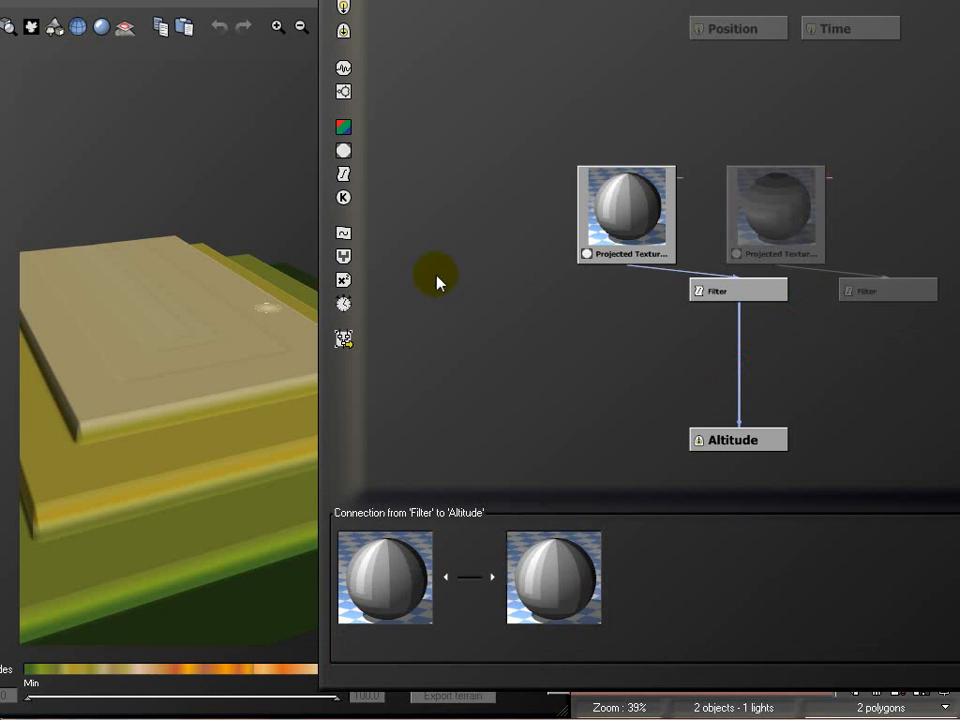
left_click(345, 259)
left_click_drag(707, 348, 890, 307)
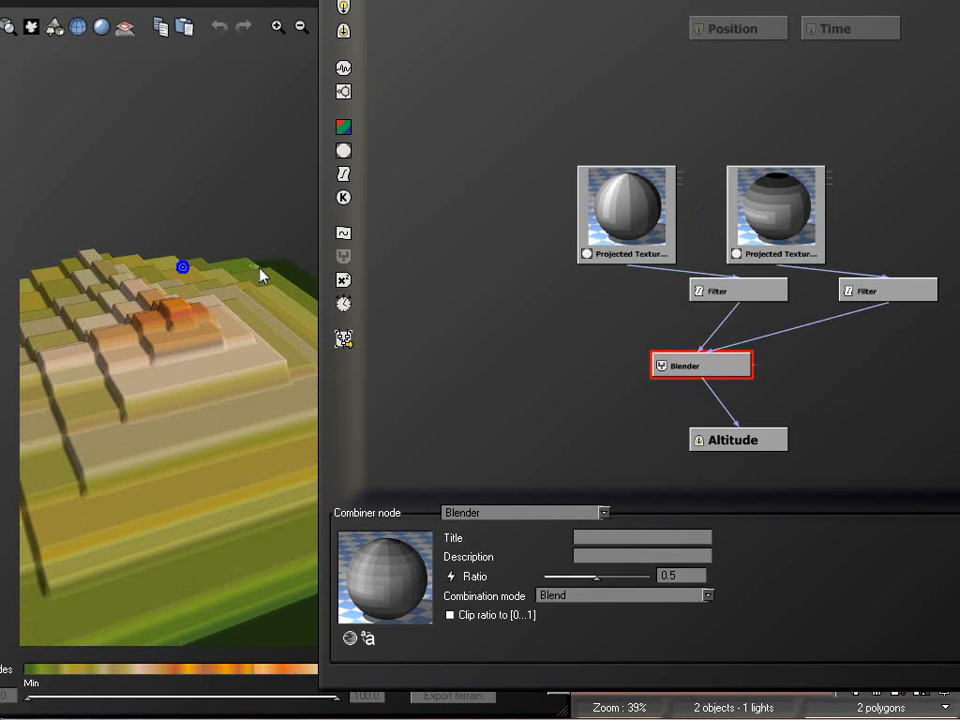
left_click(747, 197)
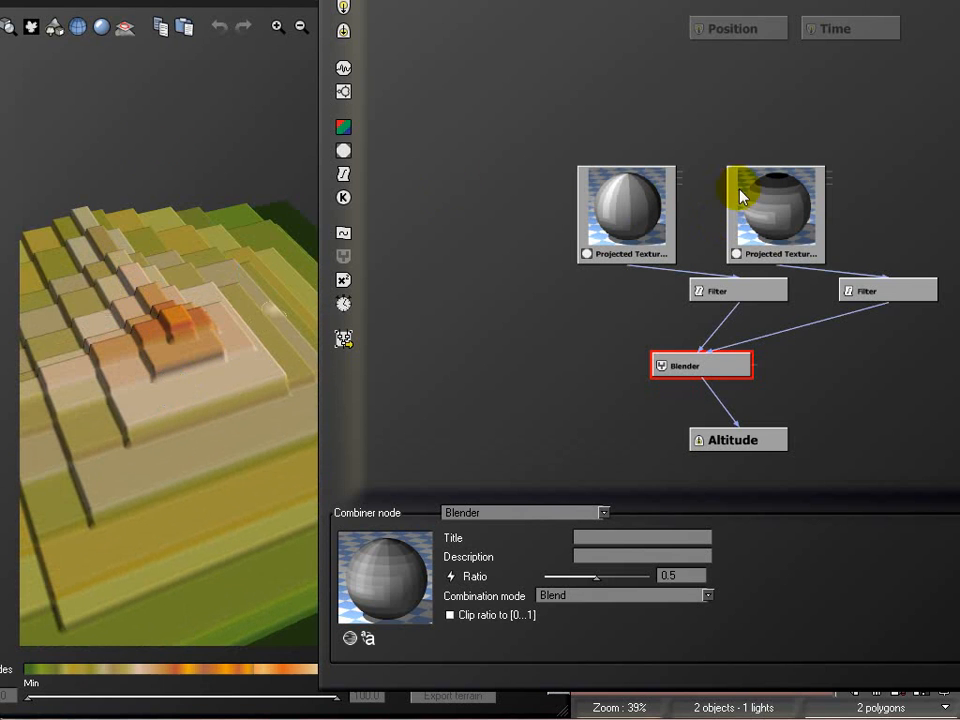
left_click_drag(270, 170, 204, 409)
Set the Blender's combination mode to Add and inspect the combined terrain
left_click(640, 598)
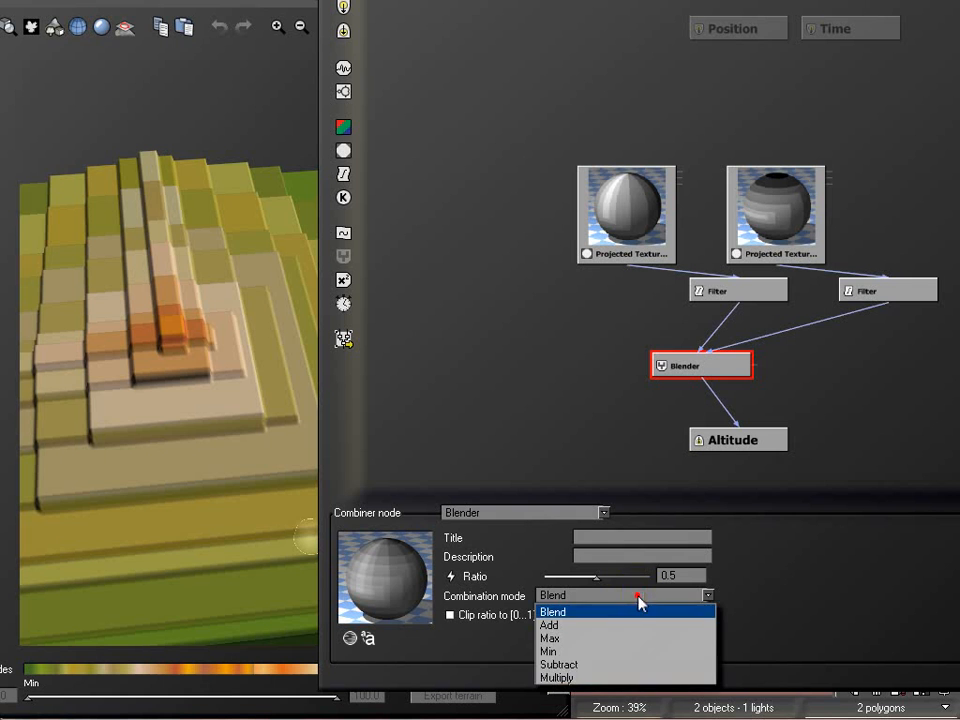
left_click(615, 621)
left_click(155, 113)
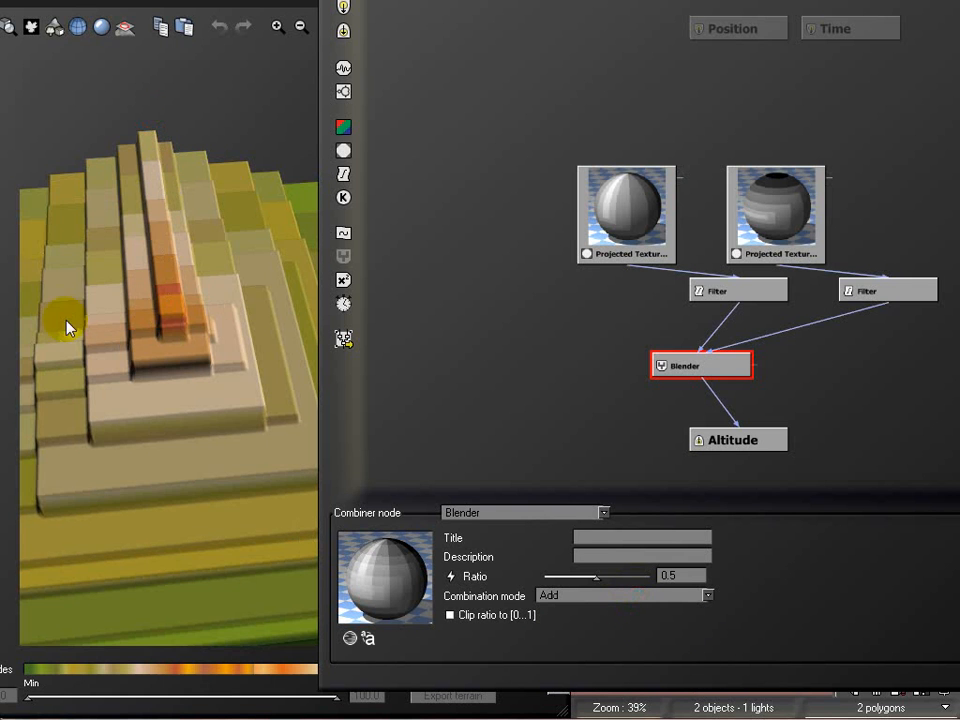
left_click_drag(185, 323, 139, 418)
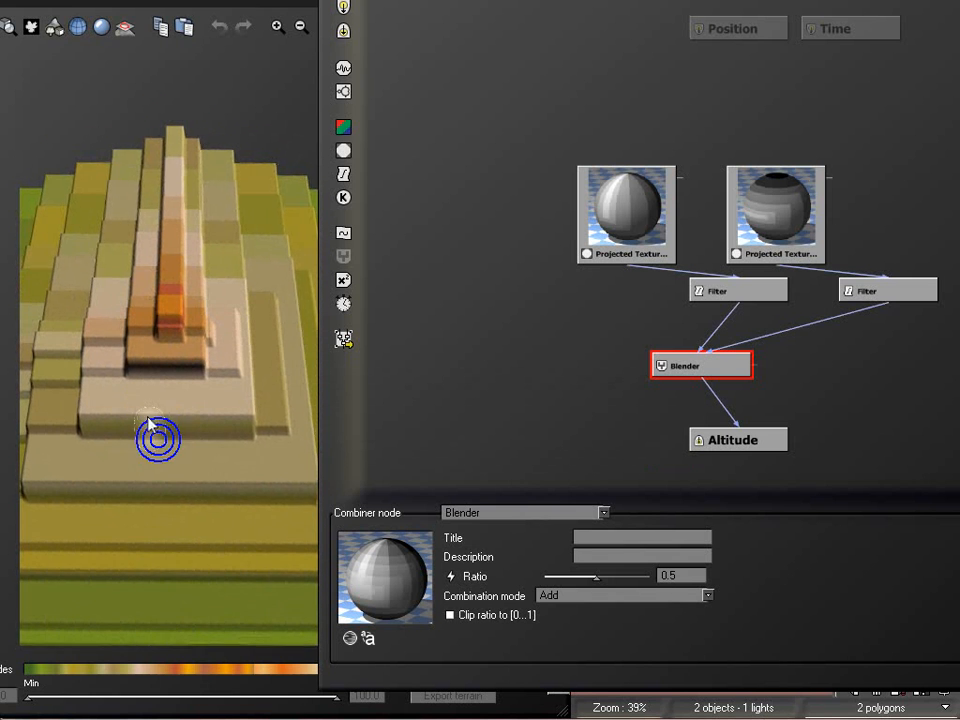
Space the two Filter nodes apart so each sits beneath its own texture map
left_click_drag(768, 286, 617, 292)
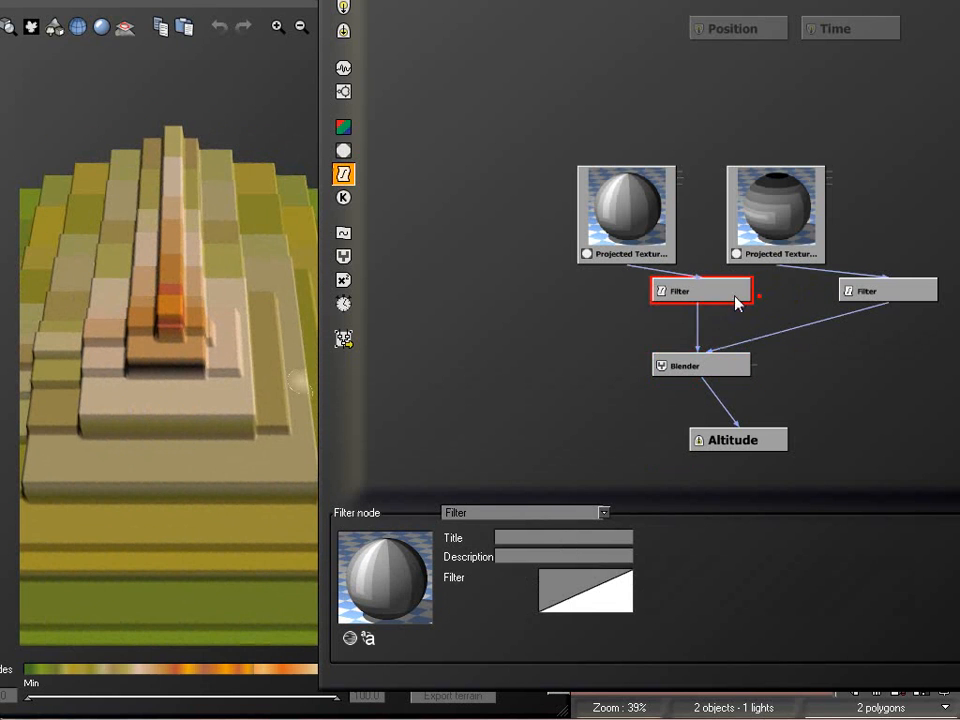
left_click_drag(887, 287, 812, 292)
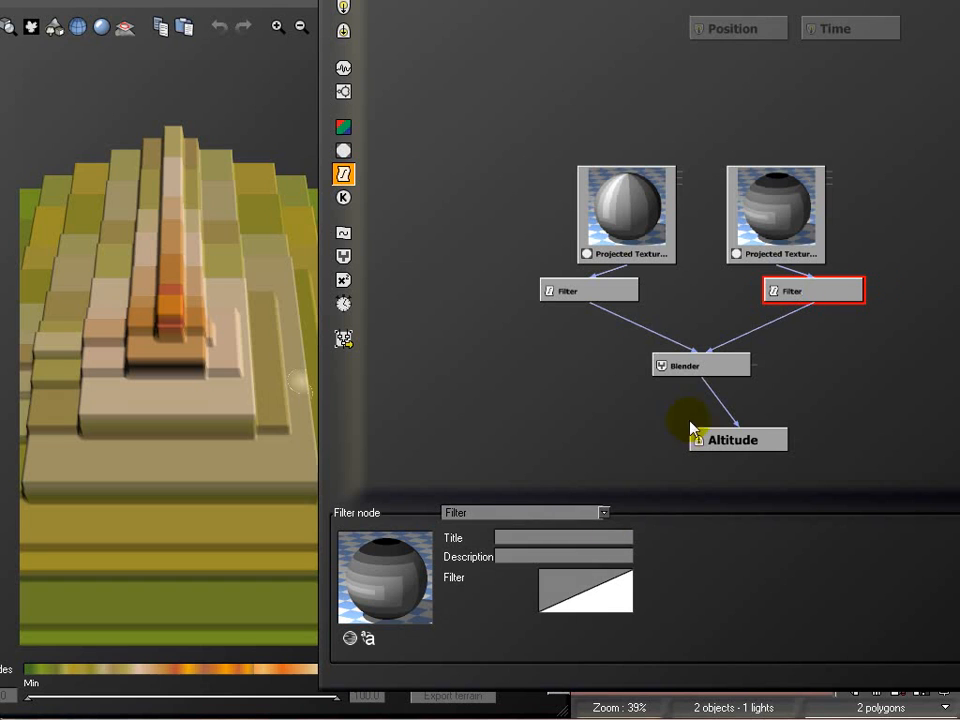
Flatten the duplicated filter's profile from a new keypoint near X -0.33, Y -0.28 through the end point at Y -0.28
left_click(566, 603)
left_click(578, 606)
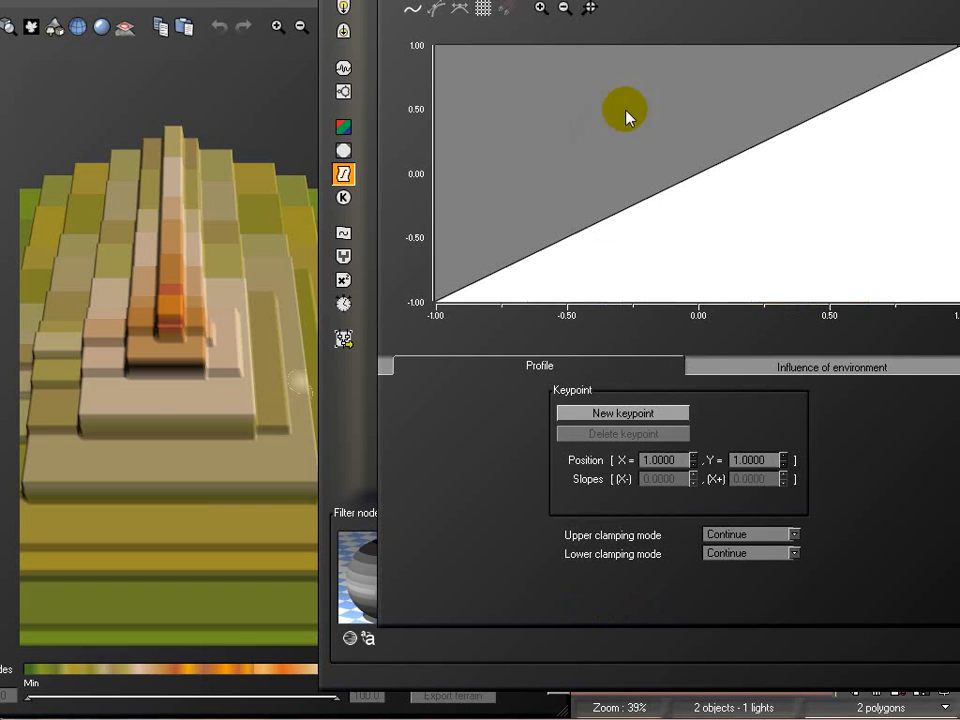
left_click(611, 212)
left_click(612, 212)
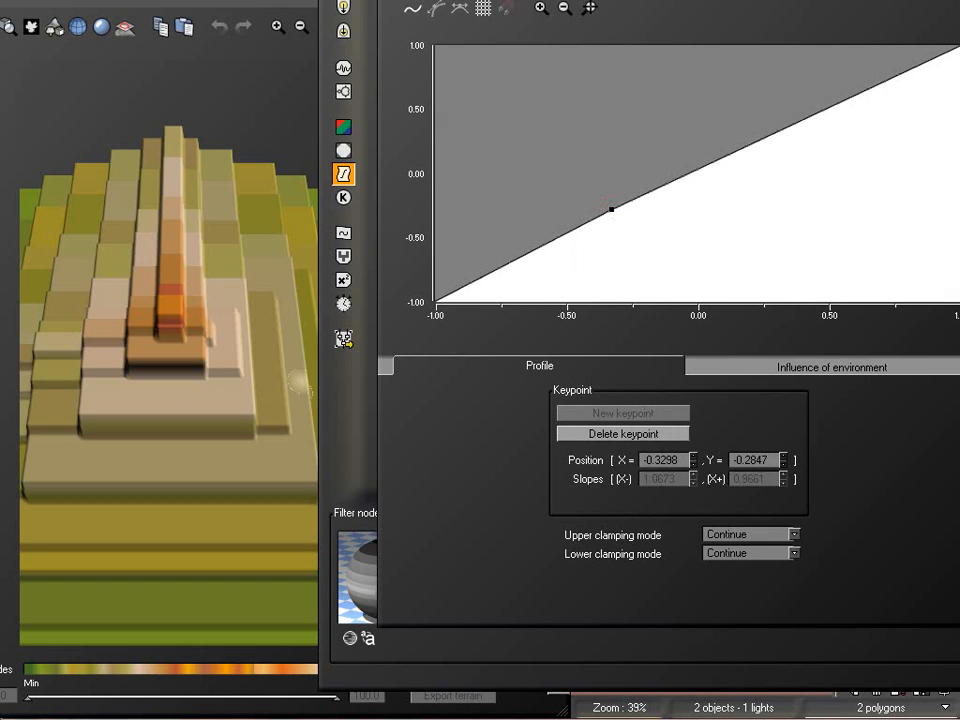
left_click_drag(958, 45, 958, 210)
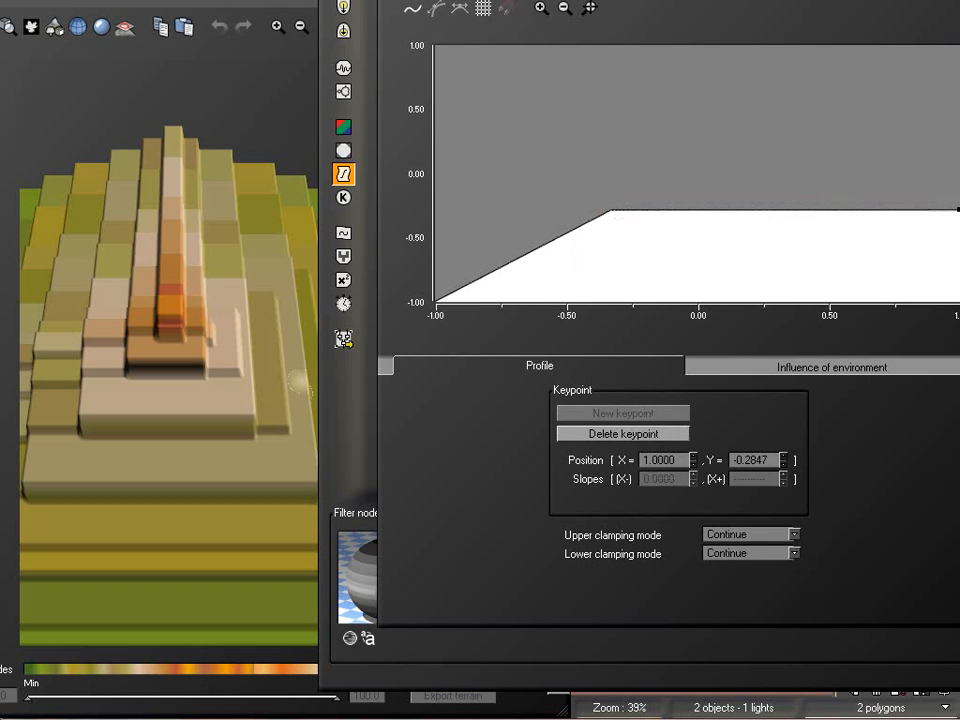
Examine the combined terrain from several sides, comparing its steps with the duplicated filter's flattened profile
left_click_drag(282, 90, 140, 352)
right_click_drag(133, 345, 75, 319)
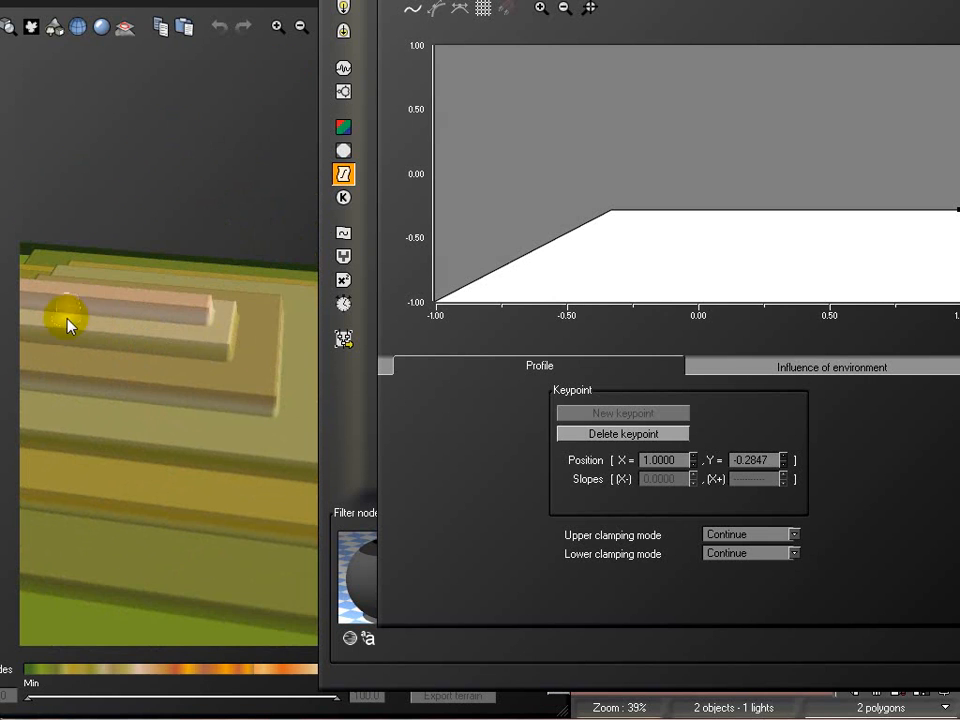
right_click_drag(195, 289, 31, 368)
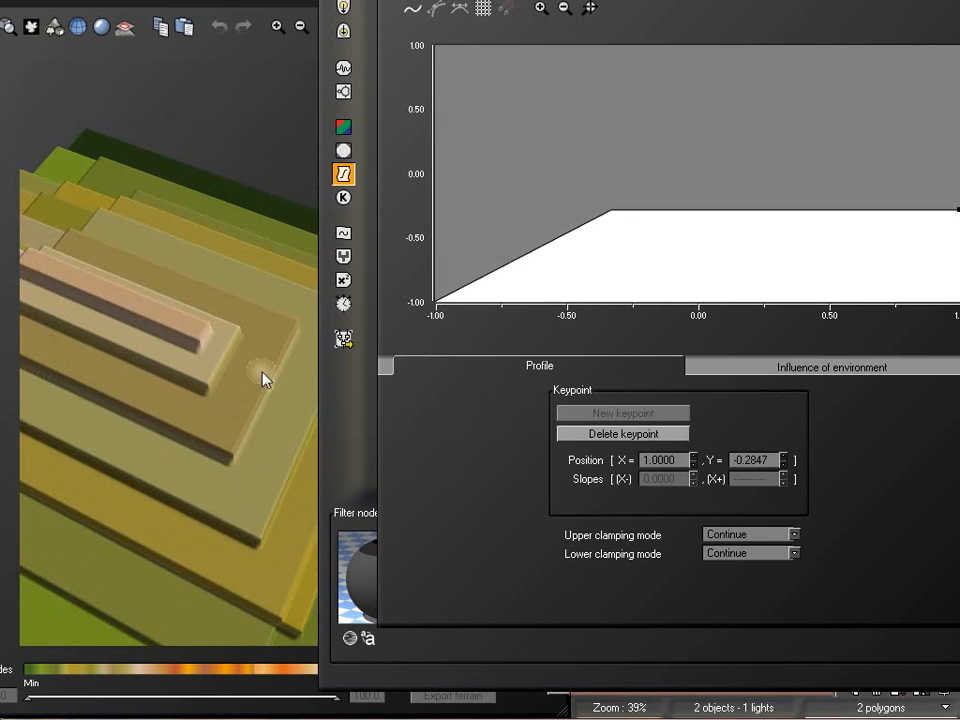
right_click_drag(212, 391, 38, 396)
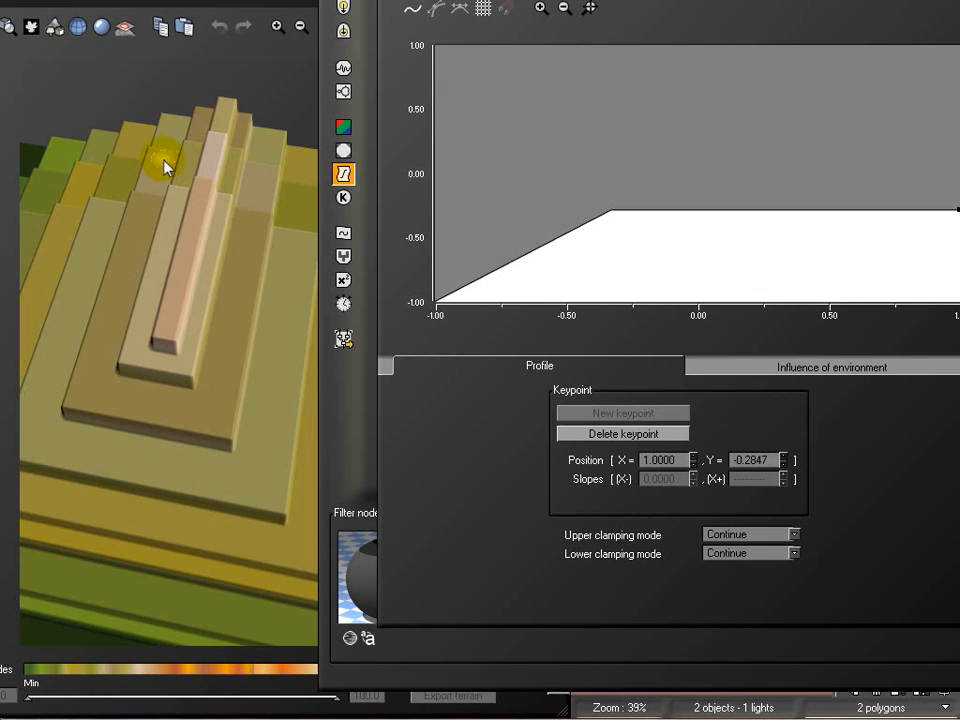
right_click_drag(158, 332, 210, 205)
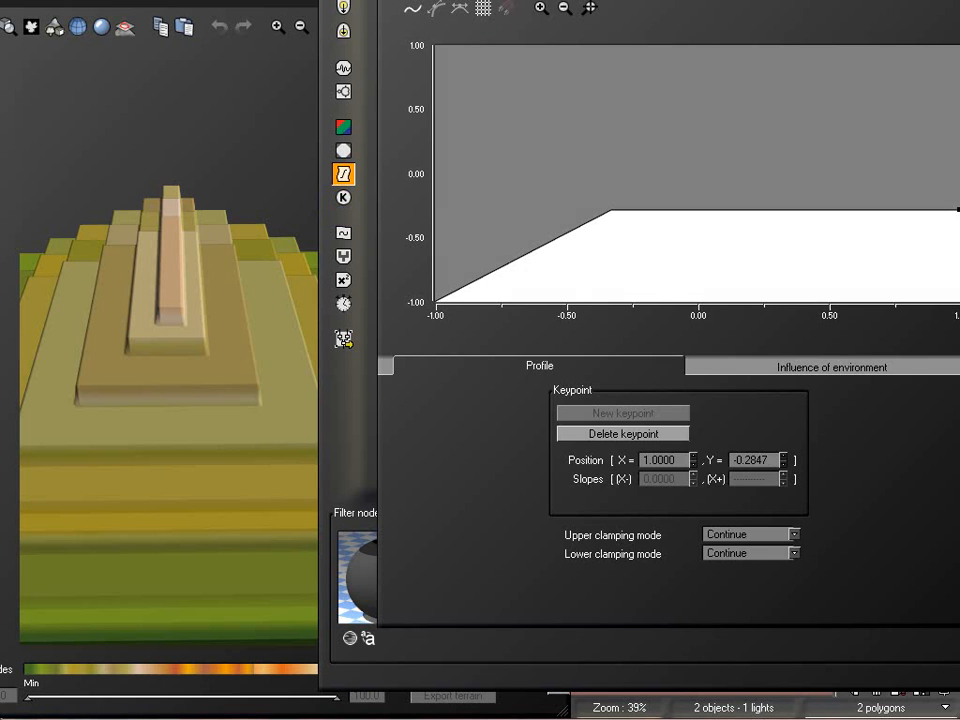
left_click_drag(476, 0, 857, 43)
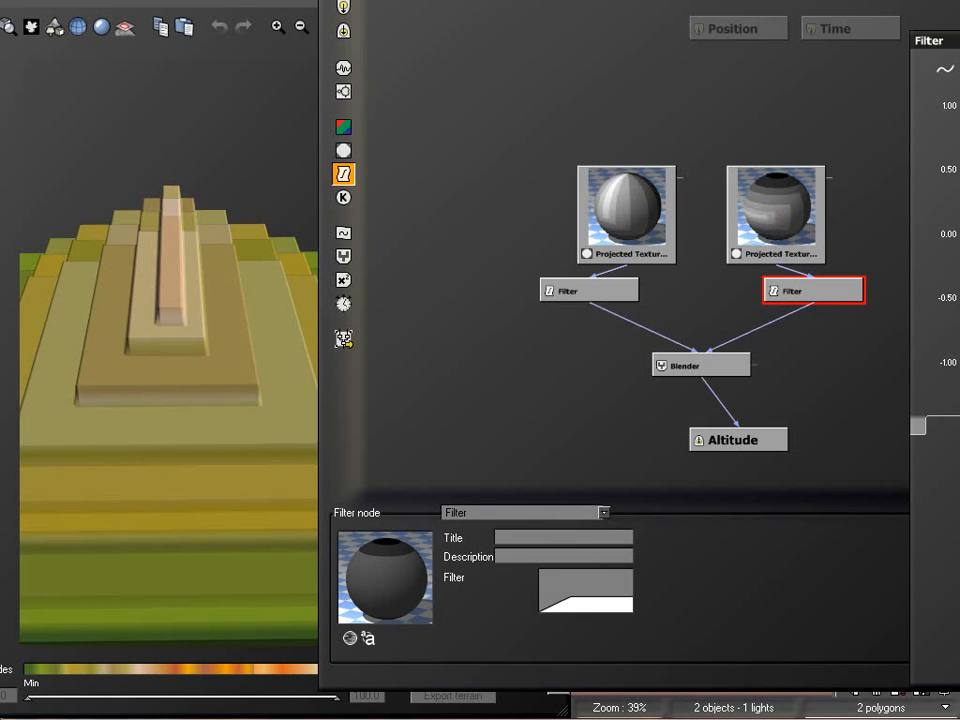
left_click_drag(959, 41, 526, 0)
right_click_drag(157, 228, 304, 240)
right_click_drag(68, 344, 145, 348)
right_click_drag(140, 197, 92, 162)
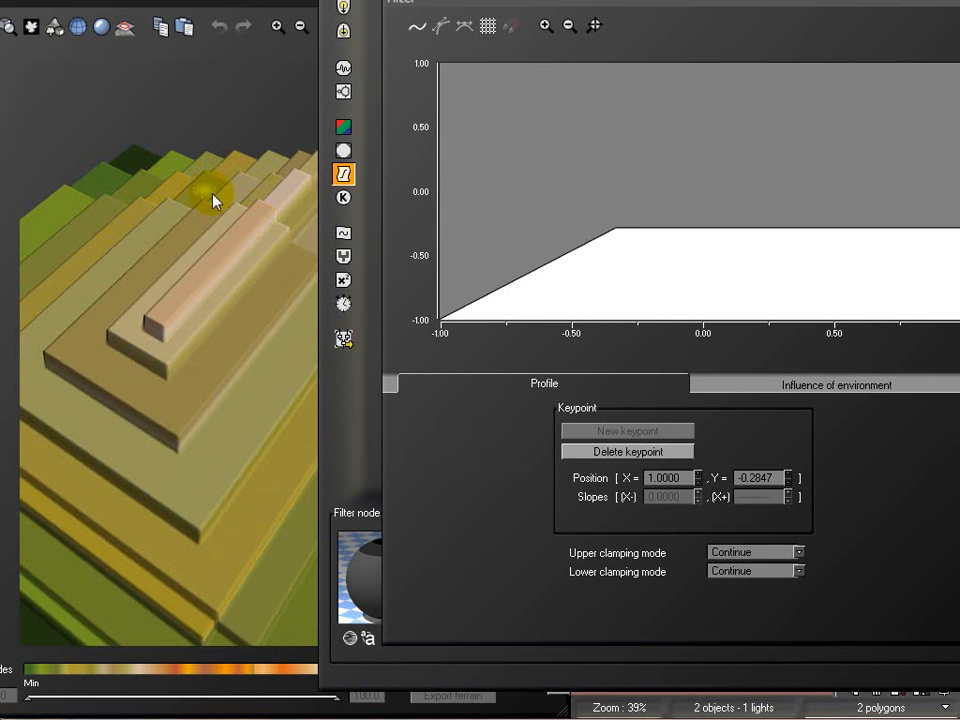
right_click_drag(203, 404, 182, 411)
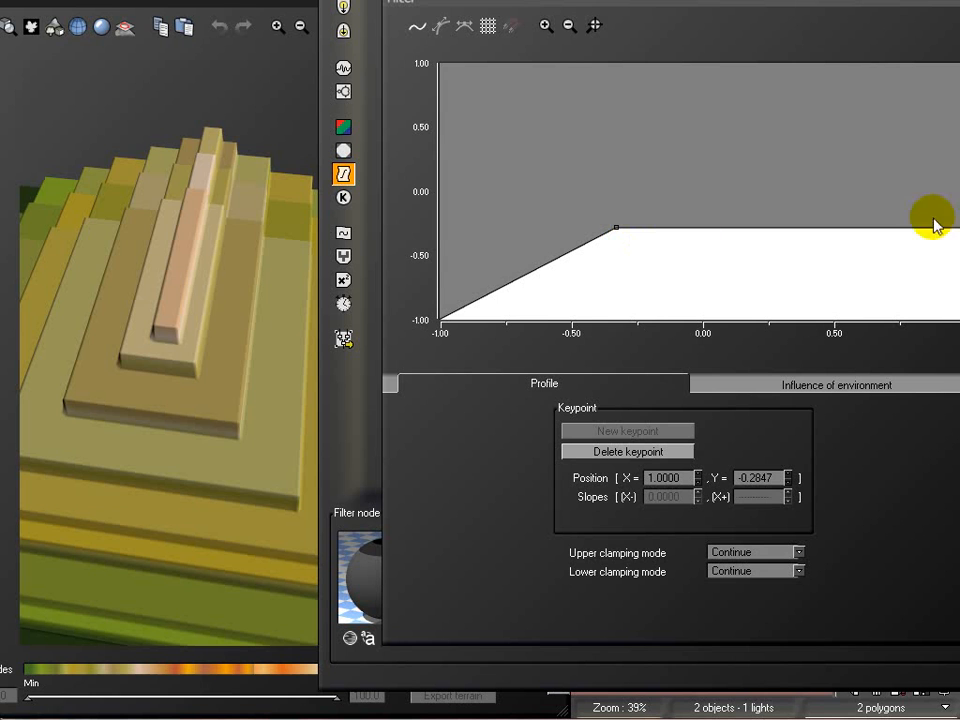
right_click_drag(191, 266, 195, 335)
right_click_drag(159, 276, 234, 274)
right_click_drag(86, 272, 67, 348)
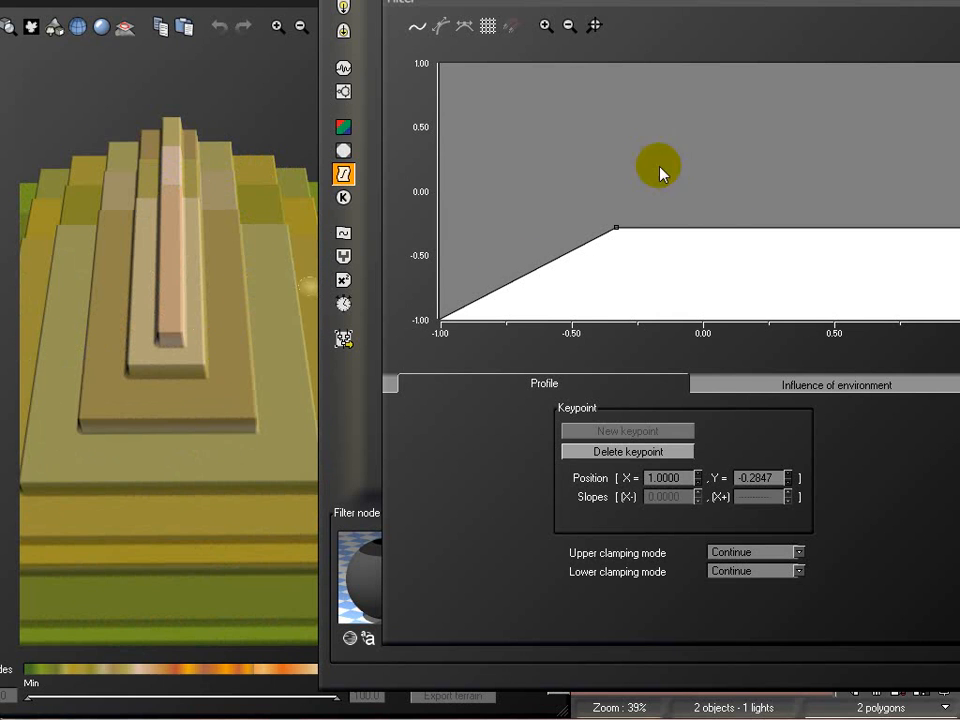
right_click_drag(152, 430, 84, 390)
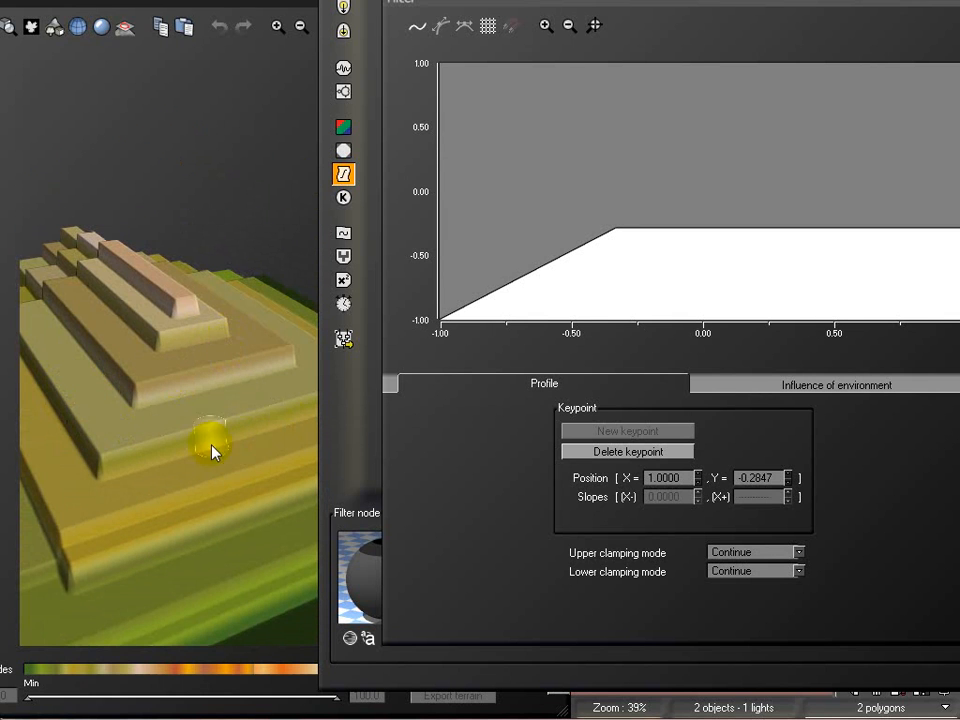
right_click_drag(195, 366, 224, 440)
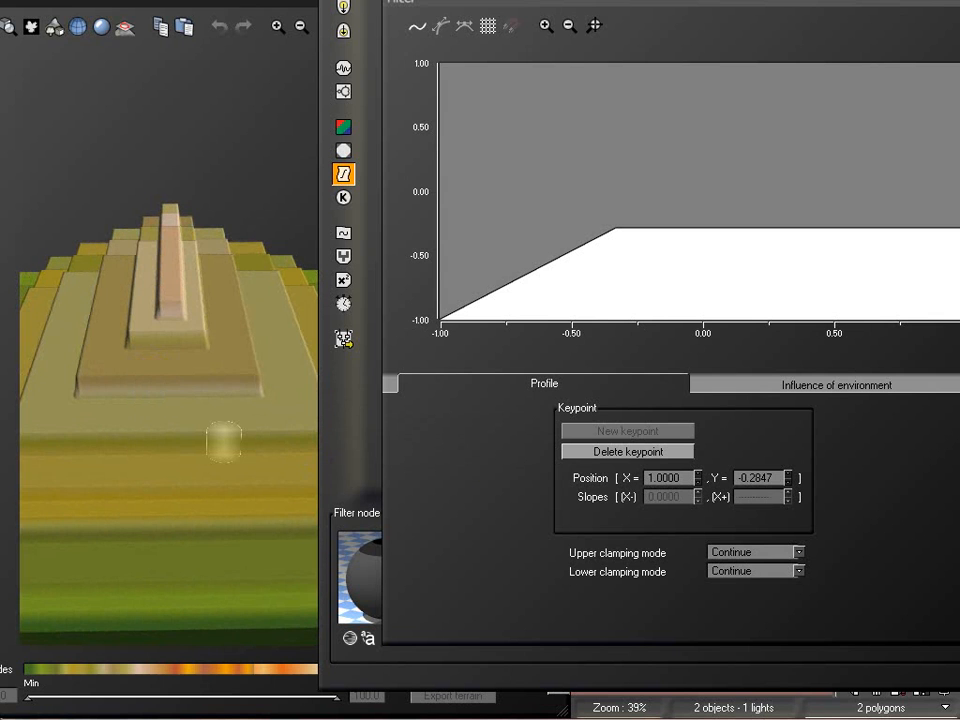
Discard the duplicated filter's profile changes, move both texture maps higher, and align that filter directly beneath its map
key("Escape")
left_click_drag(628, 199, 559, 161)
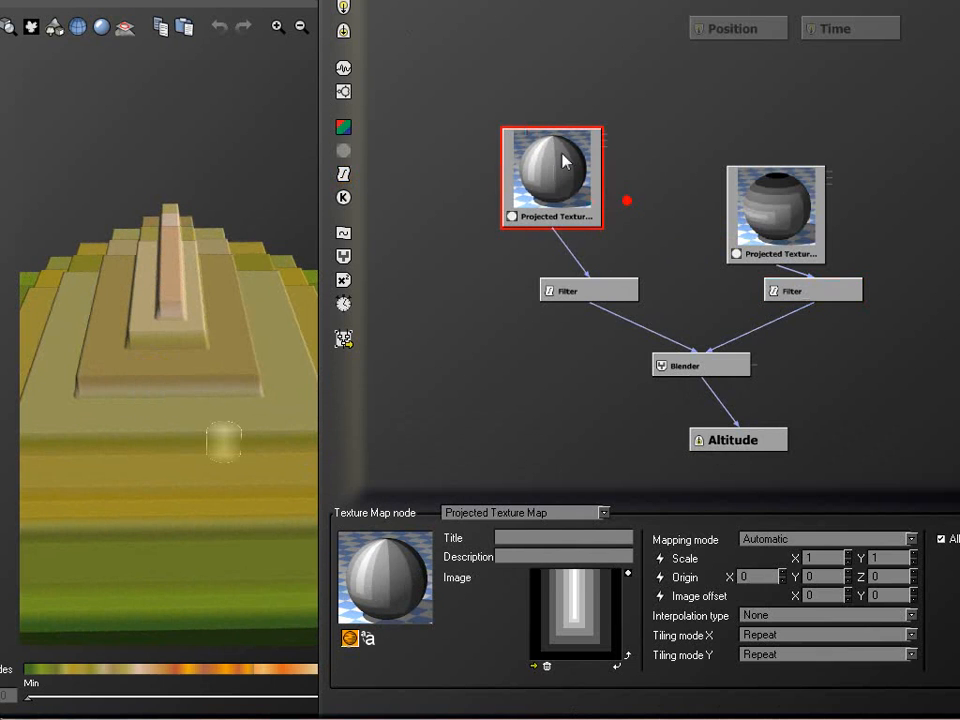
left_click_drag(775, 198, 763, 155)
left_click_drag(820, 299, 790, 280)
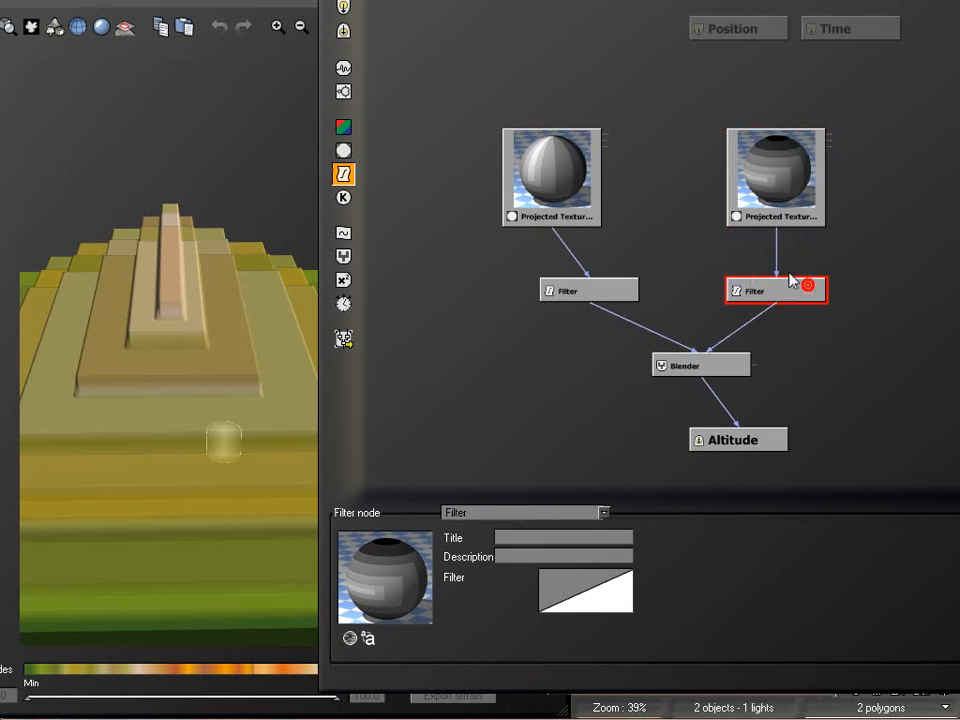
Set the Blender's combination mode to Blend
left_click(692, 368)
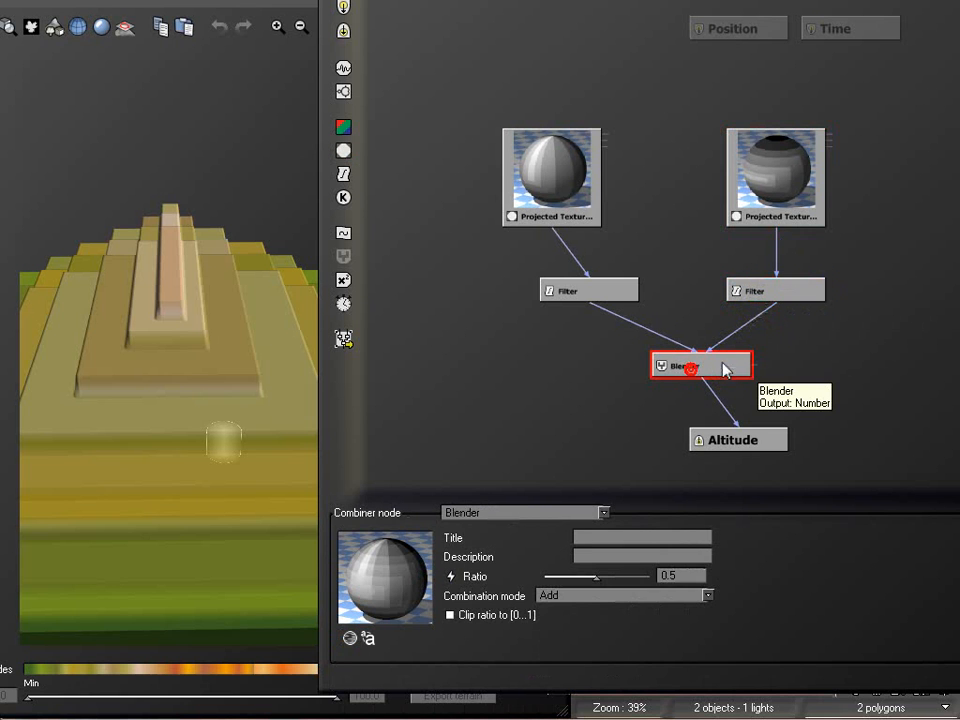
left_click(603, 597)
left_click(578, 612)
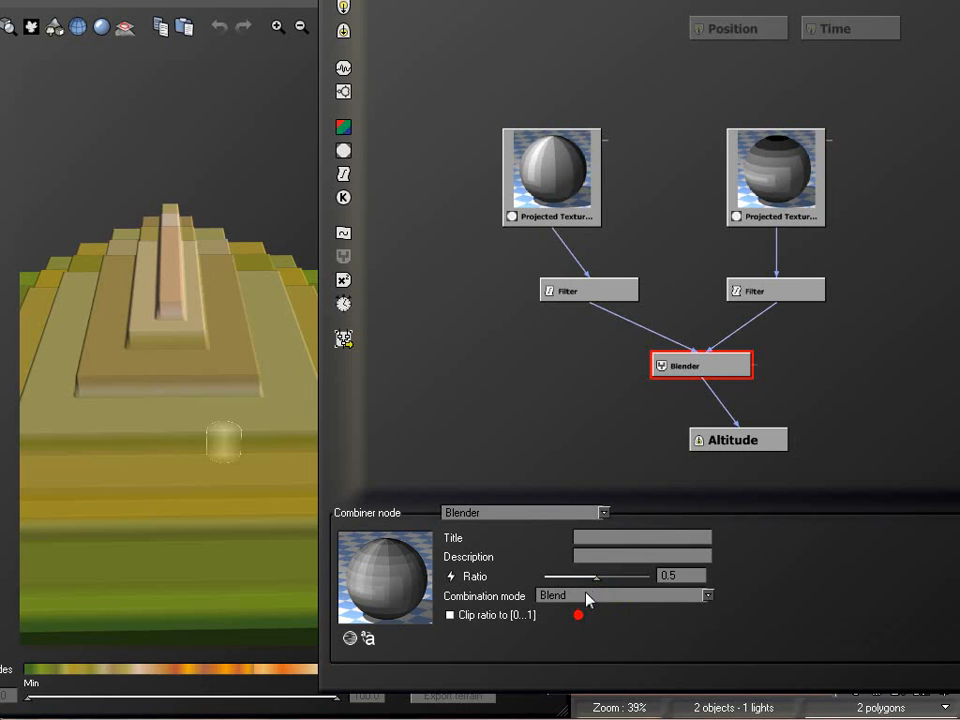
Compare the terrain with the Blender's ratio at 0, and set the ratio to 1
left_click_drag(604, 576, 541, 576)
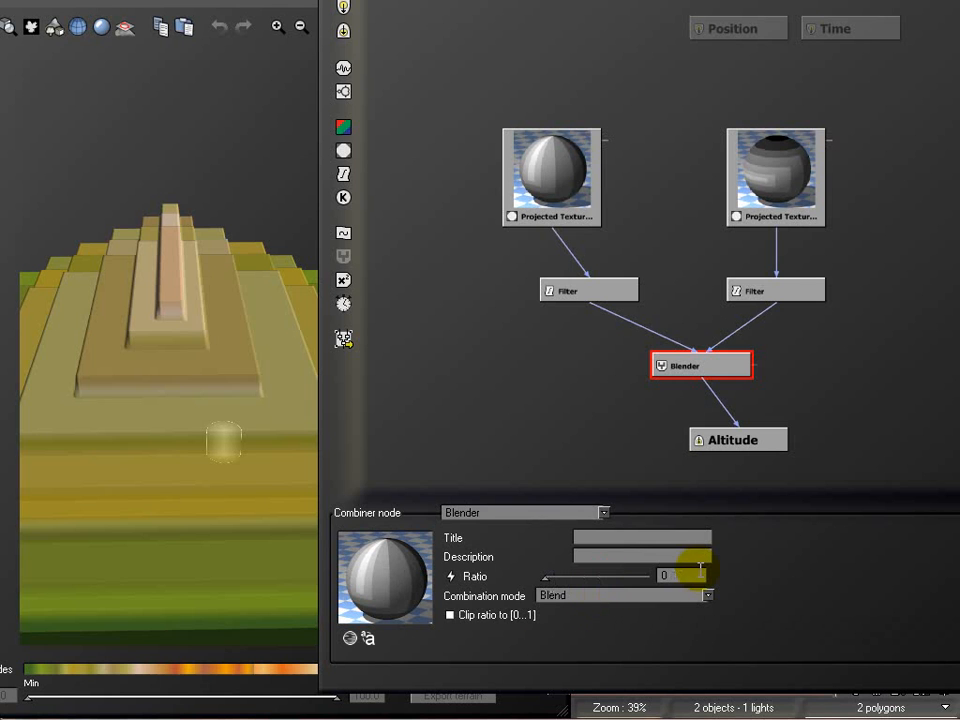
left_click(200, 148)
left_click_drag(290, 320, 186, 381)
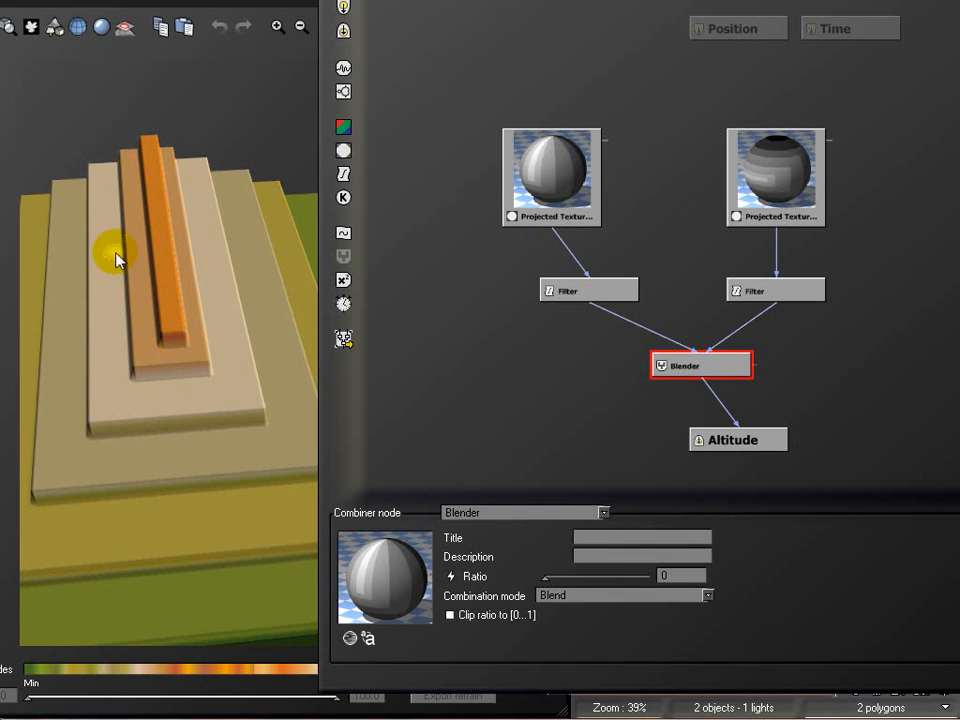
left_click_drag(545, 577, 648, 577)
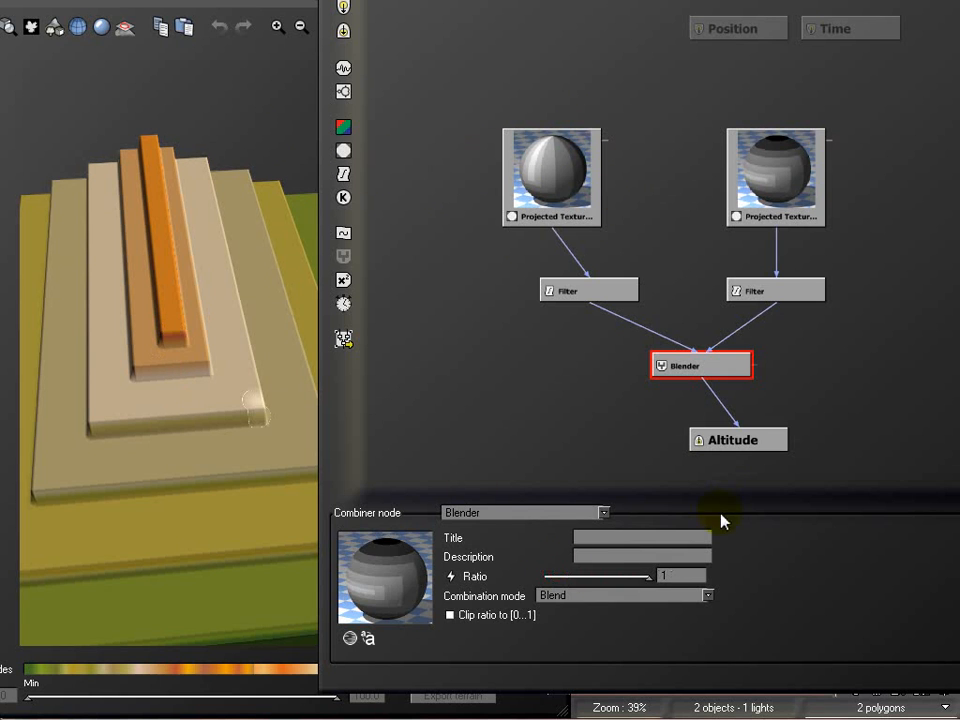
left_click_drag(233, 87, 283, 372)
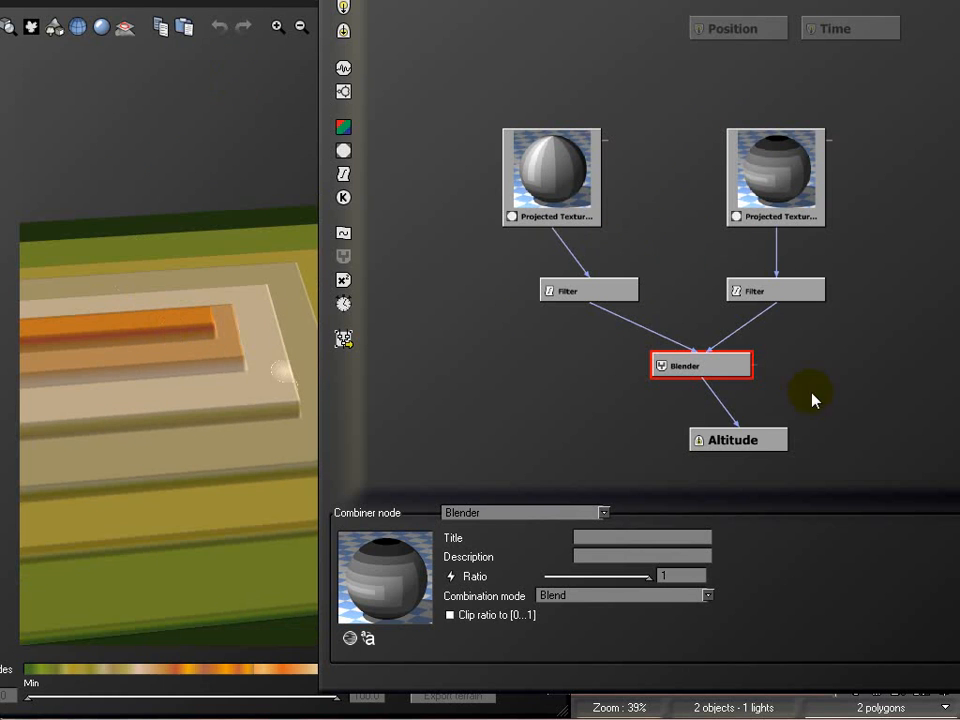
Connect the grayscale output of the vertically striped texture map to the Blender's ratio and view the resulting terrain
left_click(792, 179)
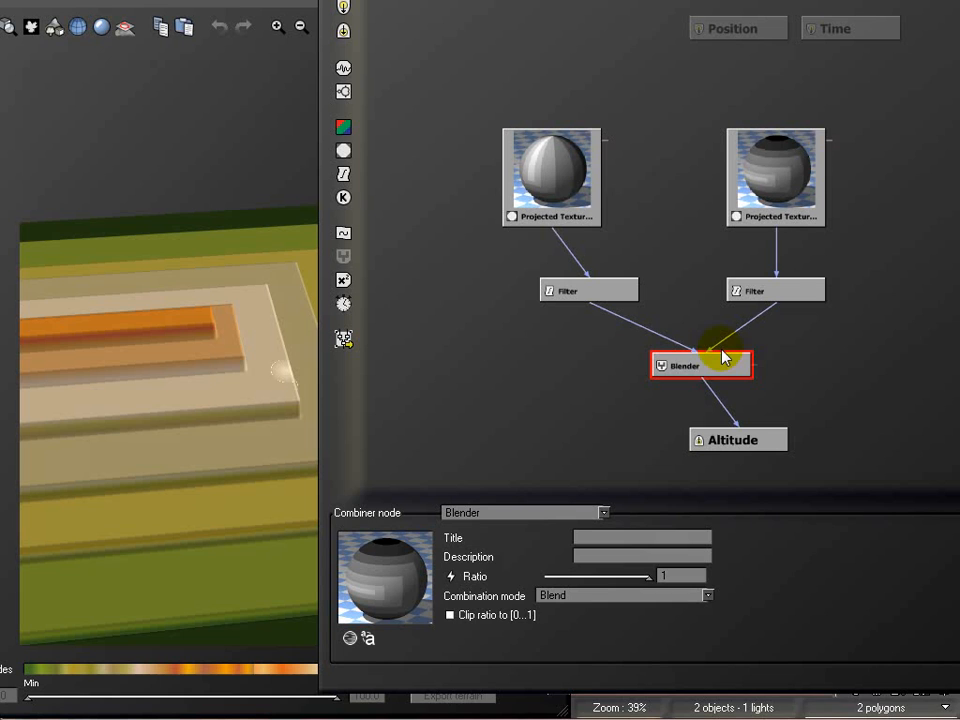
left_click(792, 142)
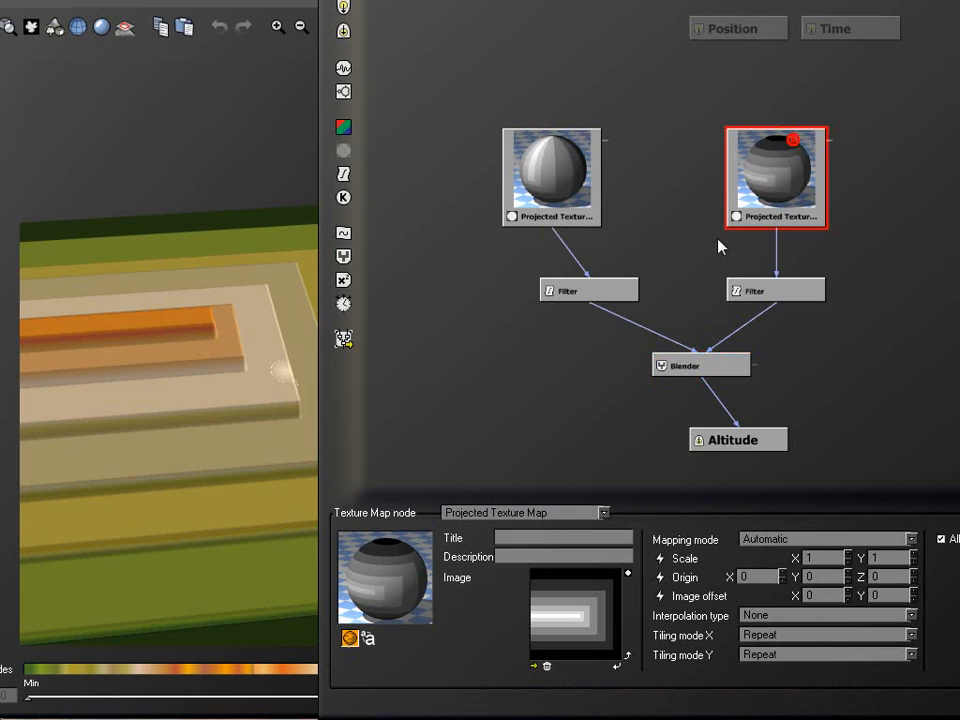
left_click(702, 368)
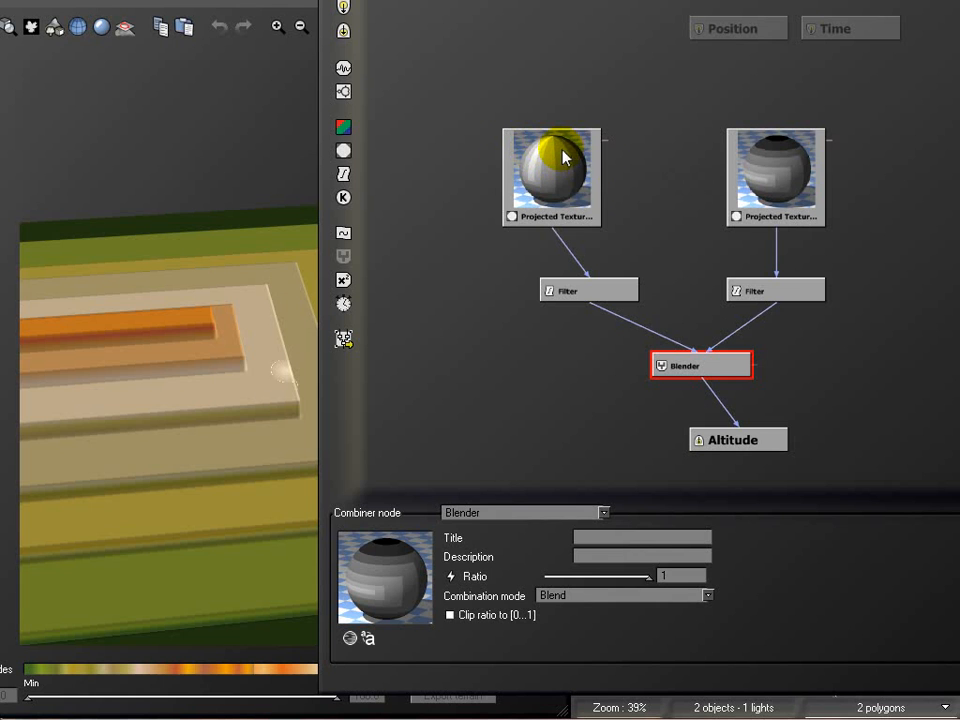
left_click(779, 140)
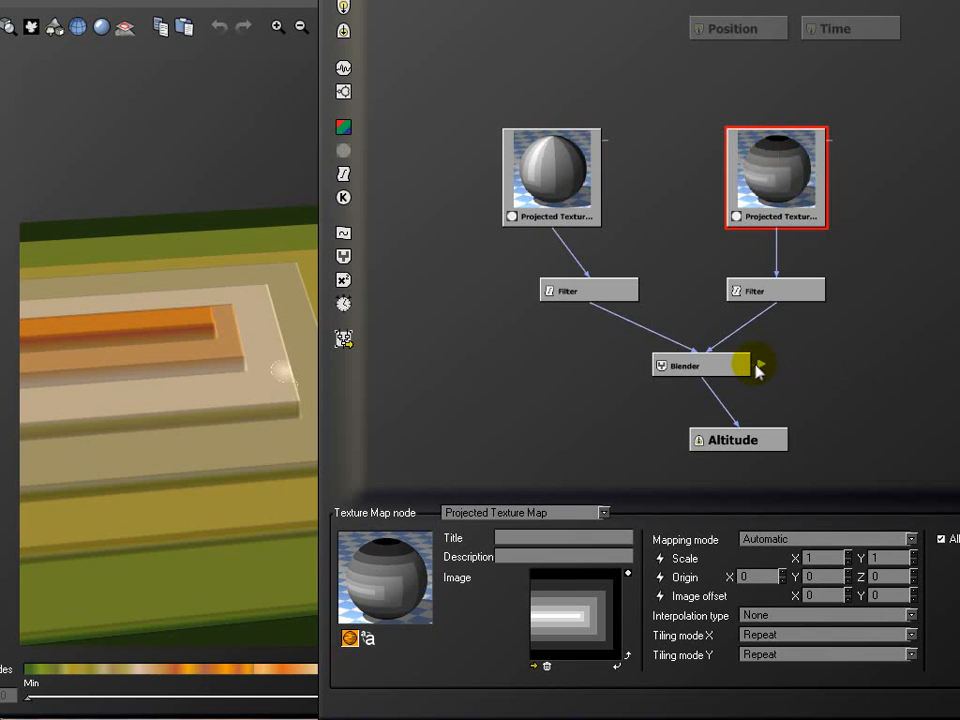
left_click_drag(777, 356, 550, 236)
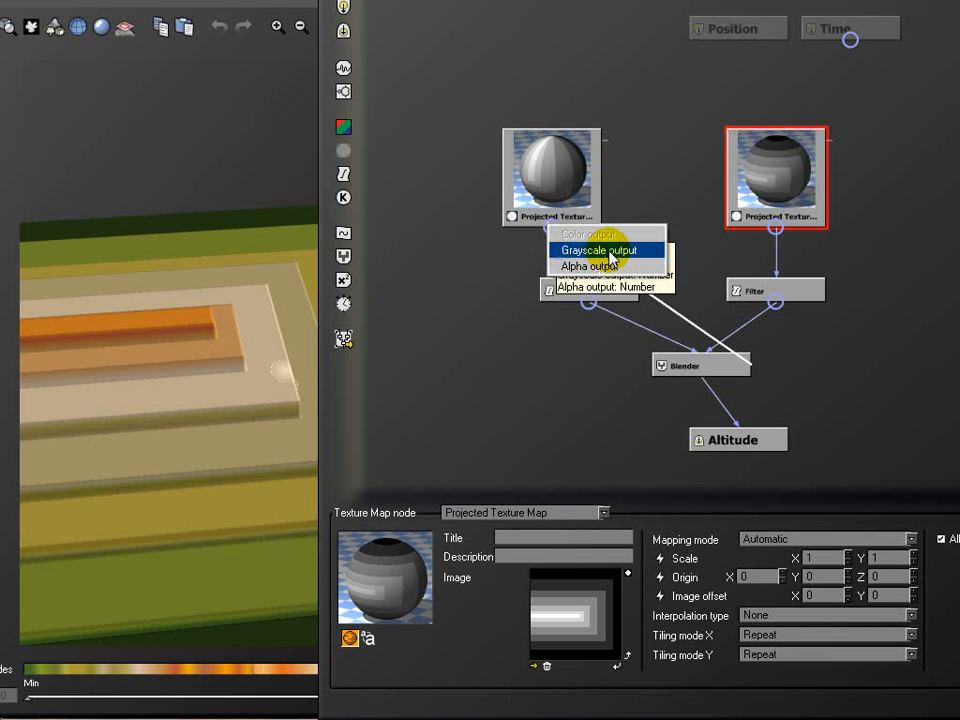
left_click(607, 252)
left_click(683, 318)
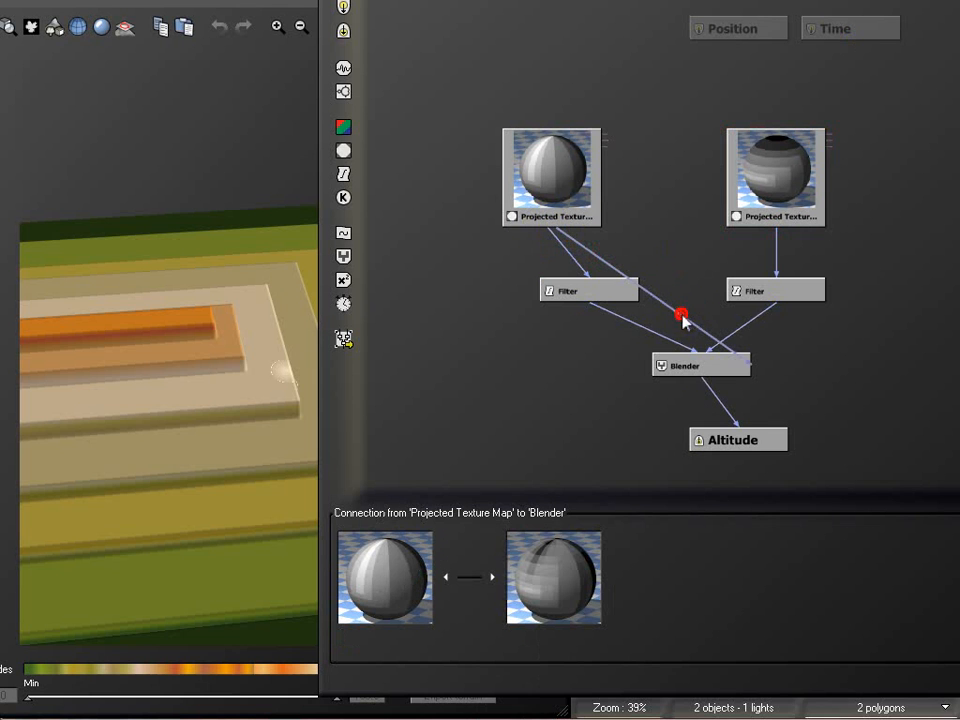
mouse_move(277, 345)
right_mouse_down()
mouse_move(277, 287)
mouse_move(275, 334)
right_mouse_up()
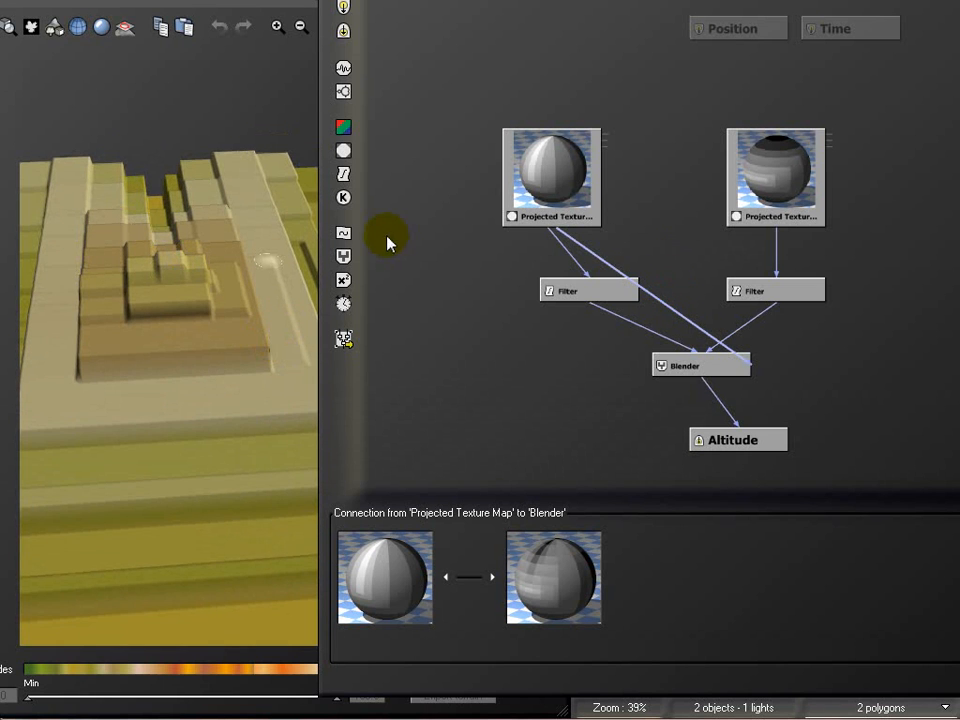
Insert a Threshold filter on the ratio connection, feed it the same texture map's grayscale output, and place it below the filters
left_click(343, 175)
left_click(584, 515)
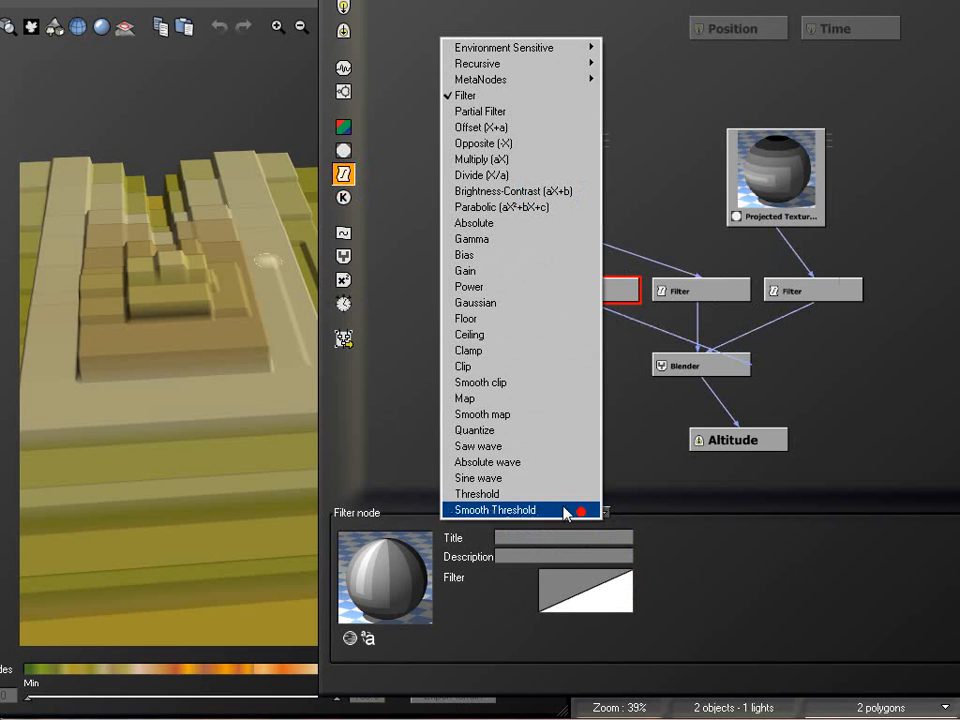
left_click(548, 493)
left_click(697, 292)
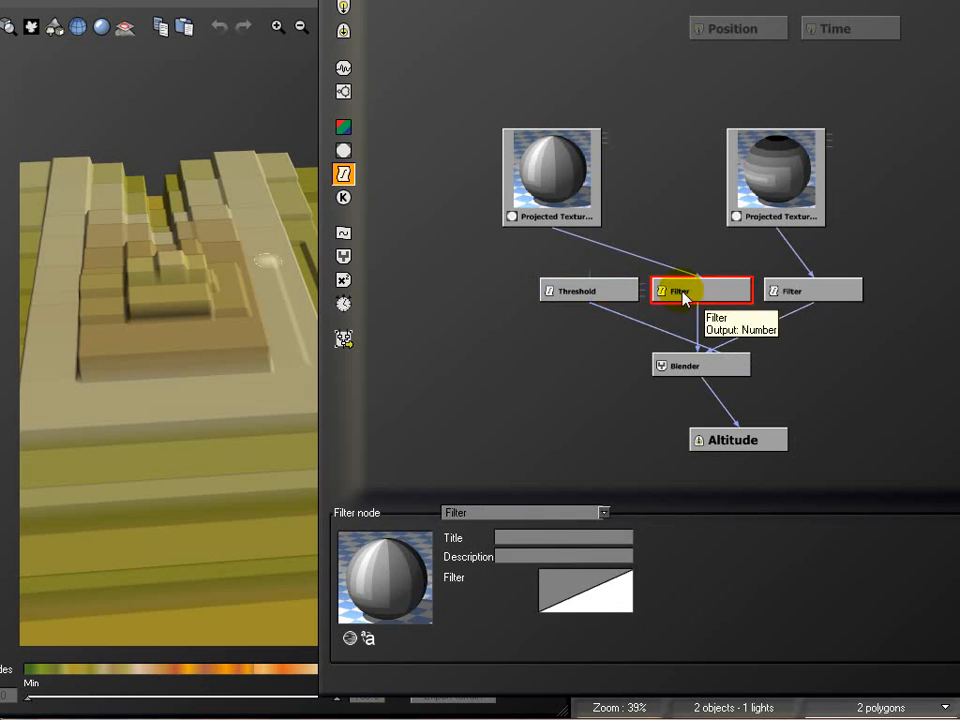
left_click_drag(600, 291, 553, 227)
left_click(588, 248)
left_click(573, 325)
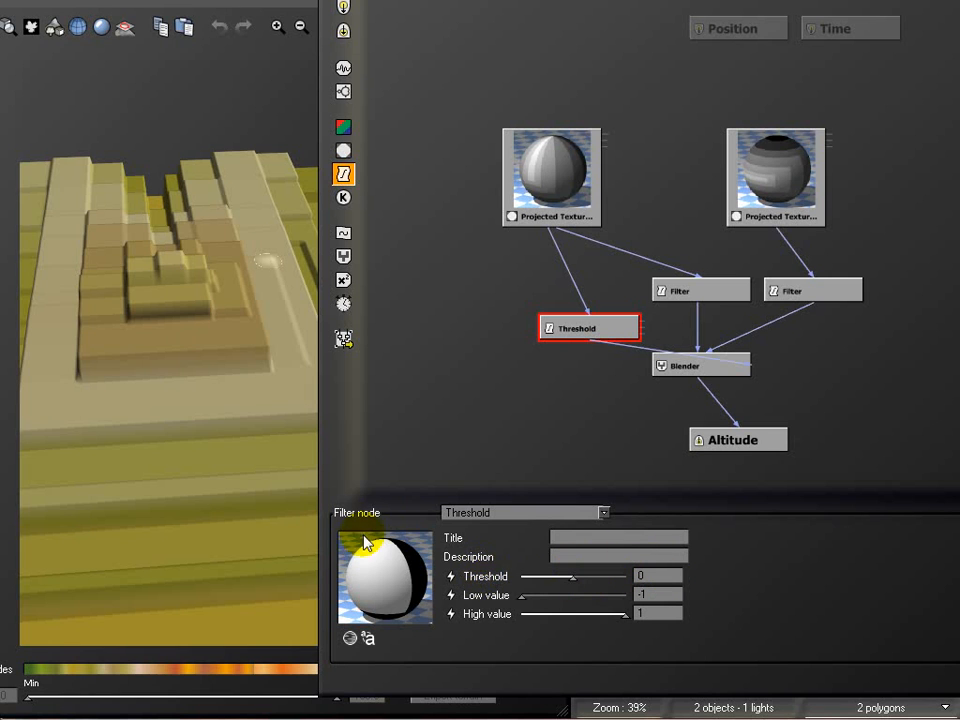
Set the Threshold node's low value to 0 and its threshold to about 0.84, and view the terrain
double_click(670, 595)
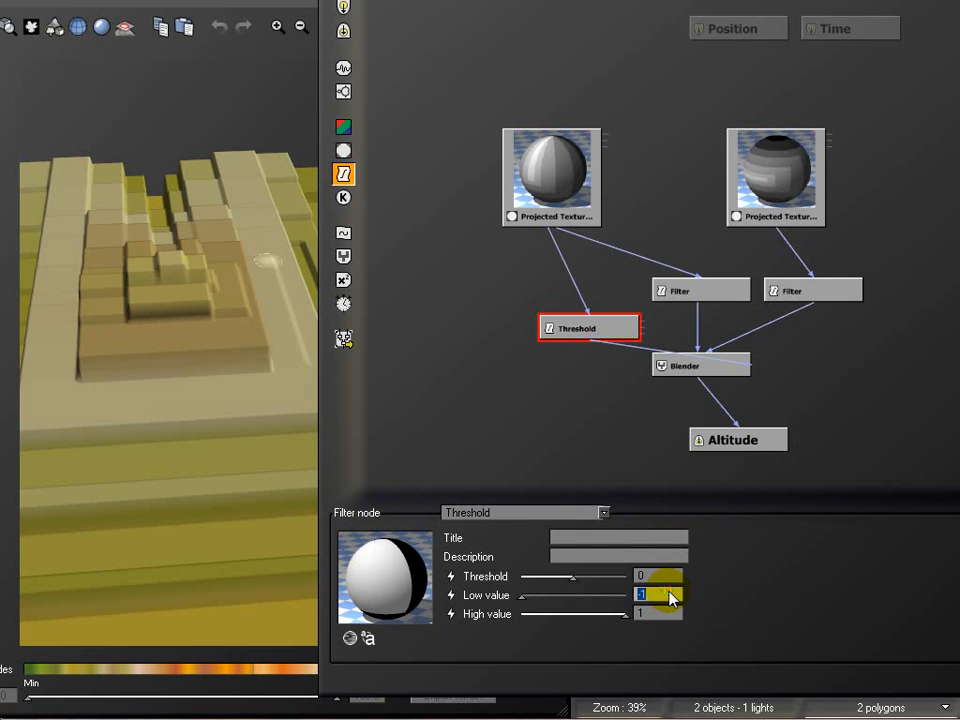
type("0")
left_click_drag(575, 575, 618, 580)
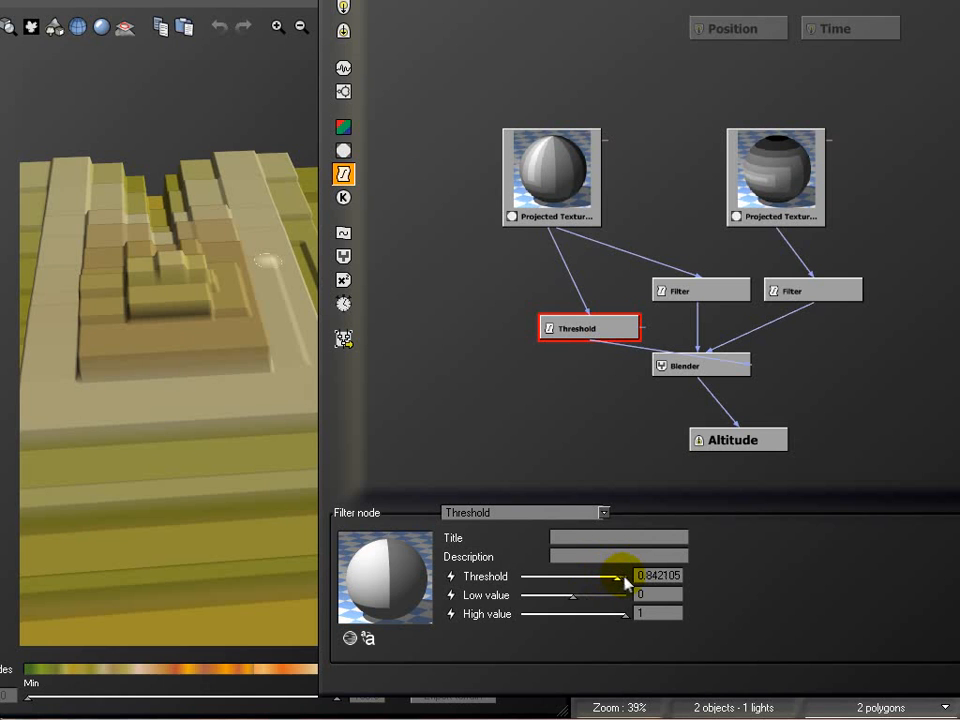
left_click_drag(215, 105, 78, 416)
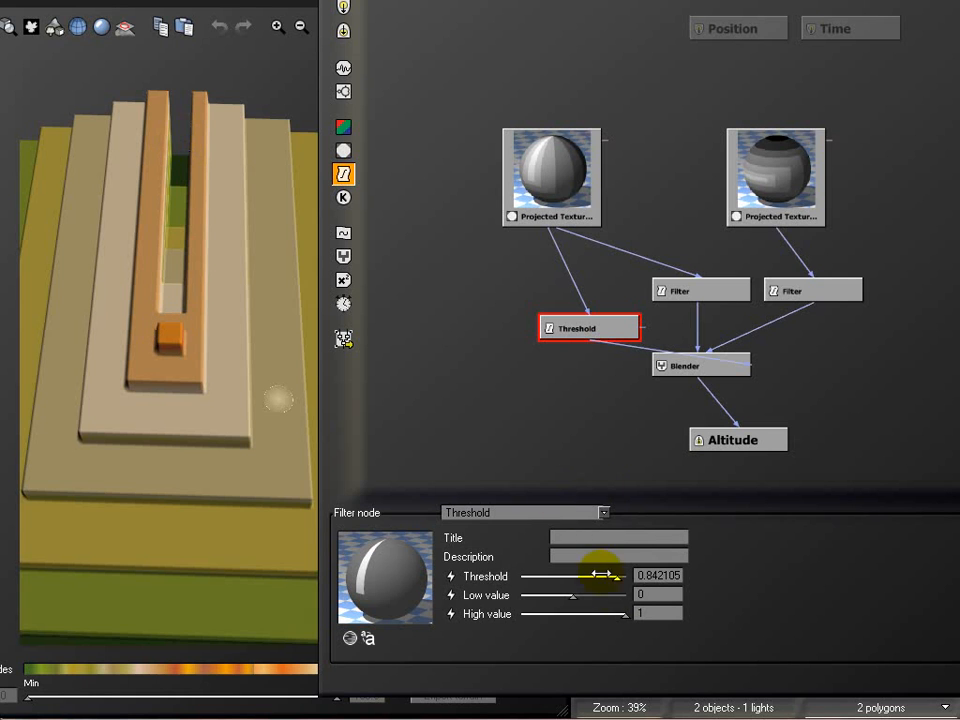
Lower the threshold to about 0.75, 0.54 and finally 0.32, comparing the terrain at each setting
left_click_drag(620, 574, 612, 577)
left_click(260, 75)
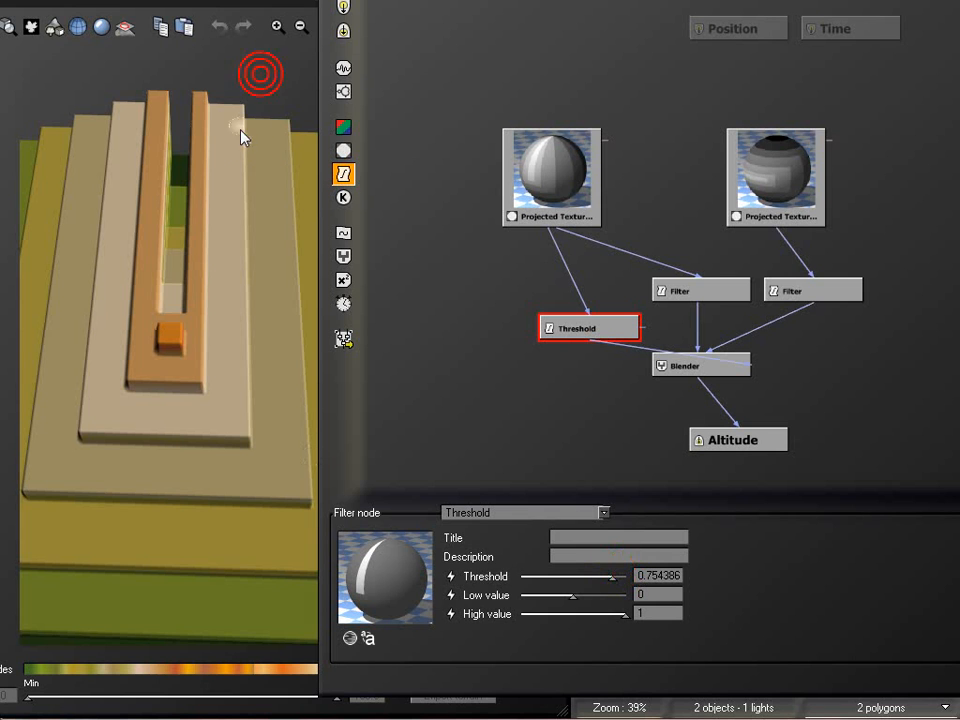
left_click_drag(619, 578, 601, 578)
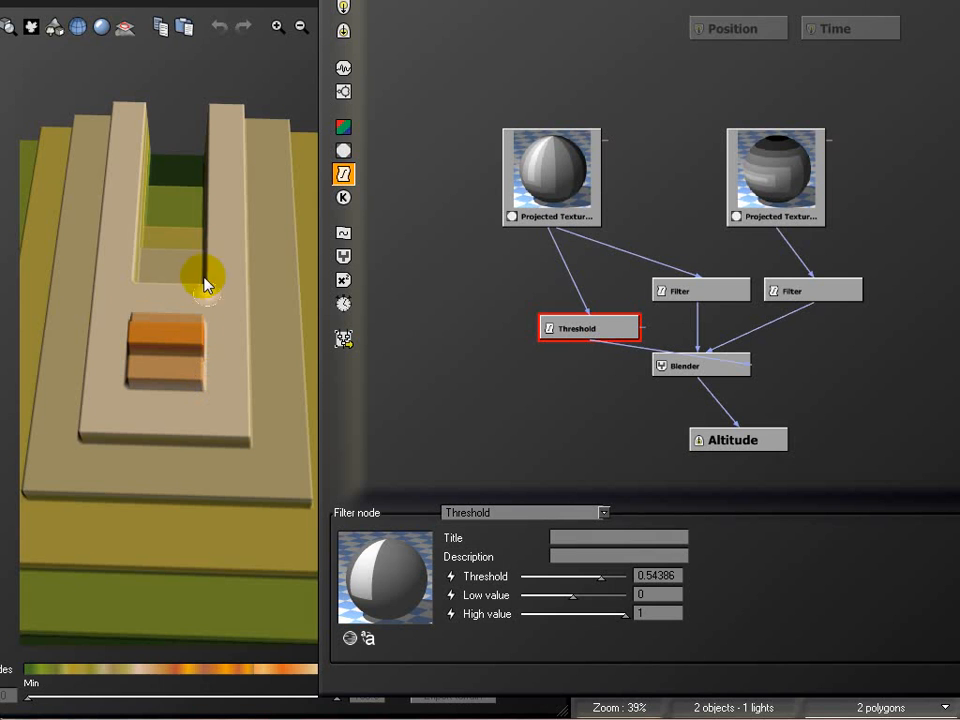
left_click_drag(210, 360, 298, 510)
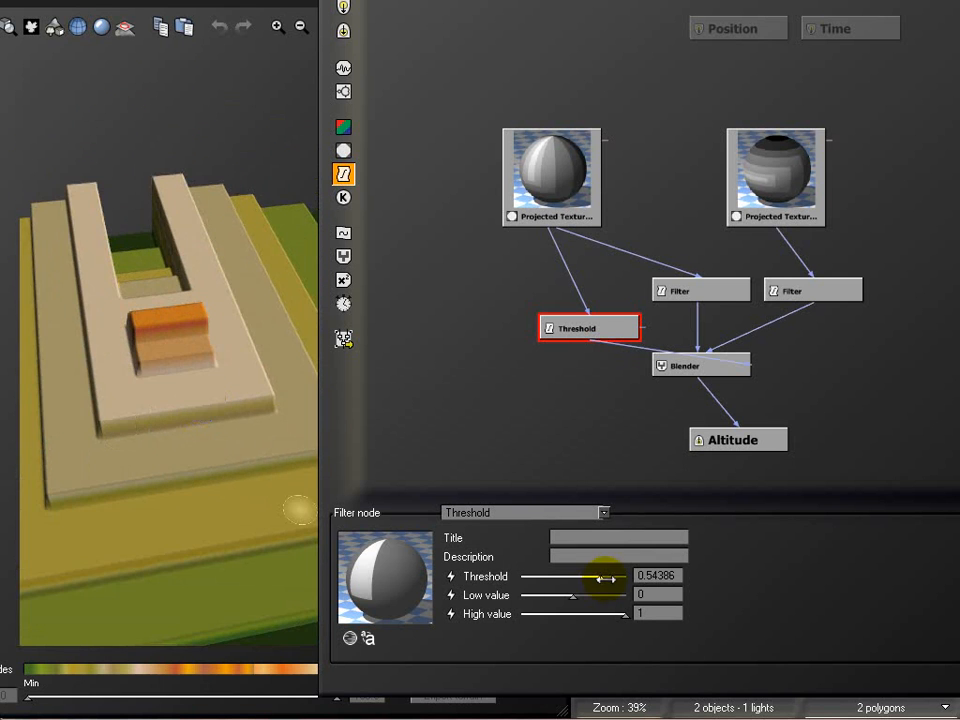
left_click_drag(606, 578, 590, 578)
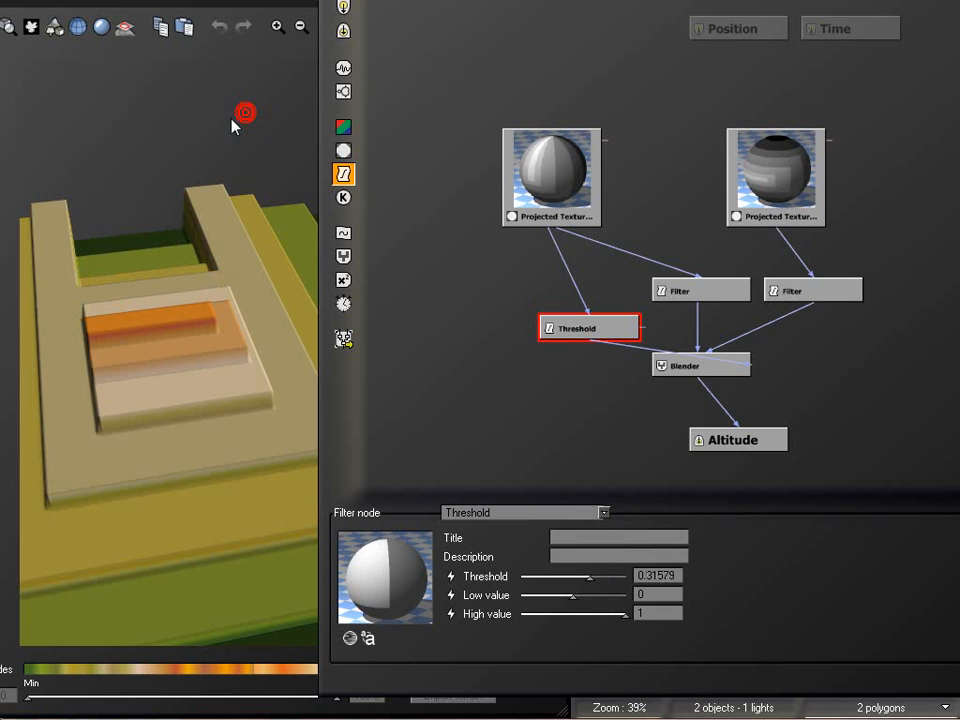
left_click_drag(101, 326, 214, 364)
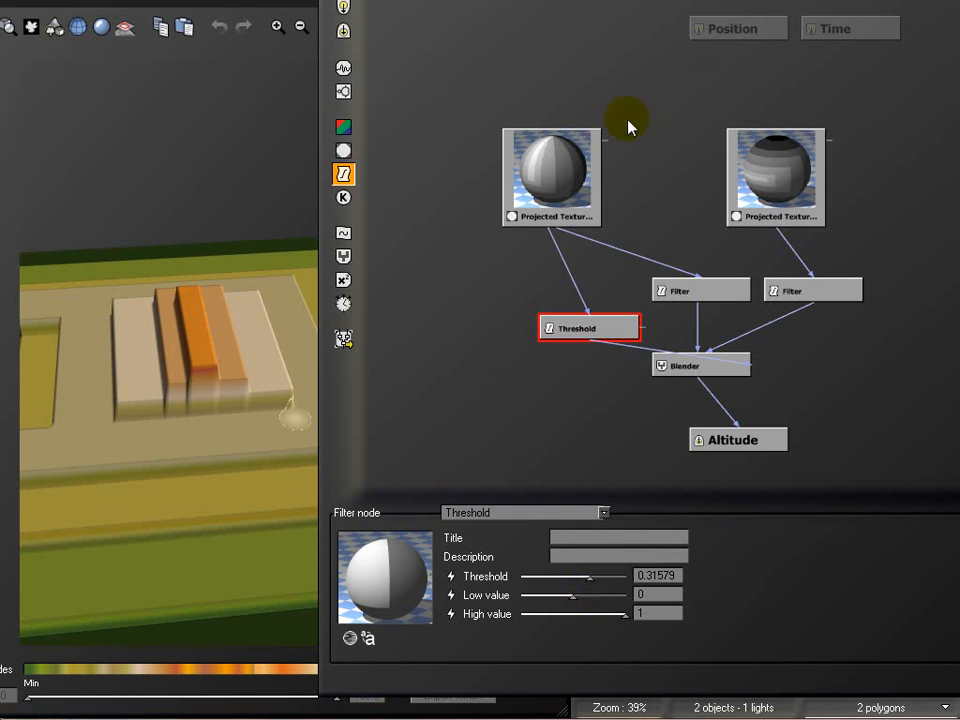
Delete both projected texture map nodes from the graph
left_click(521, 173)
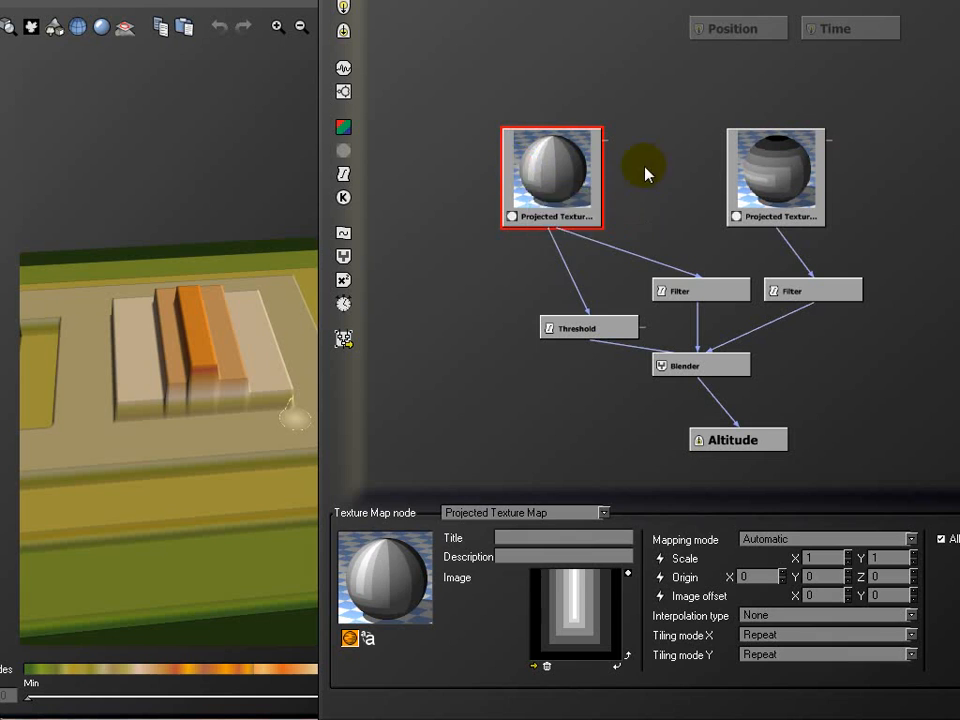
key("Delete")
left_click(759, 178)
key("Delete")
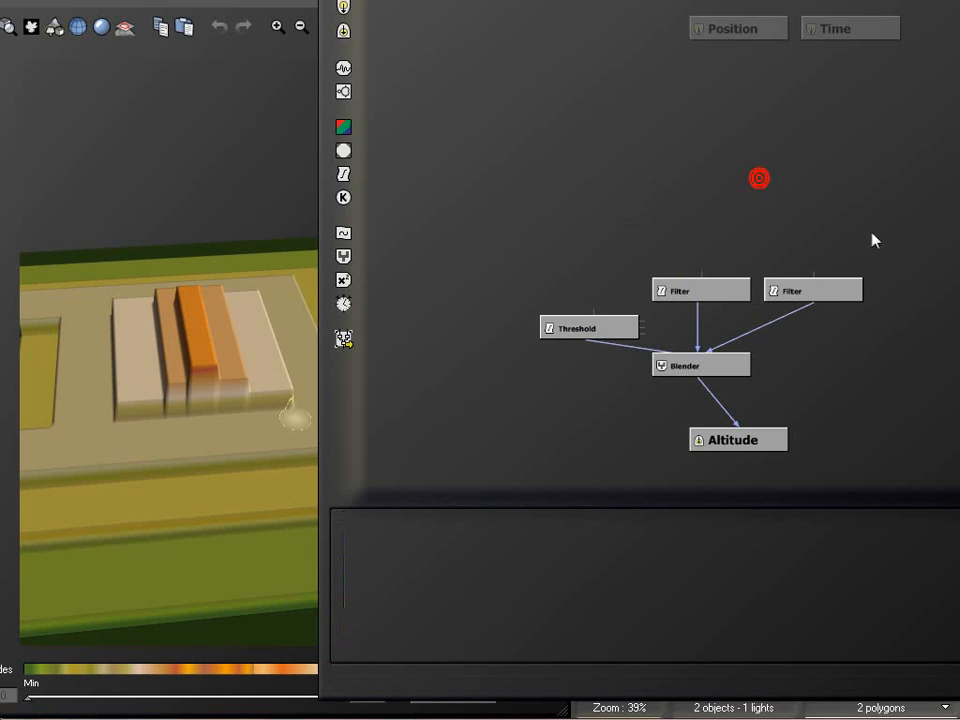
Add a Value noise node and a Simple Fractal node above the filters, positioned side by side
left_click(343, 68)
left_click(703, 143)
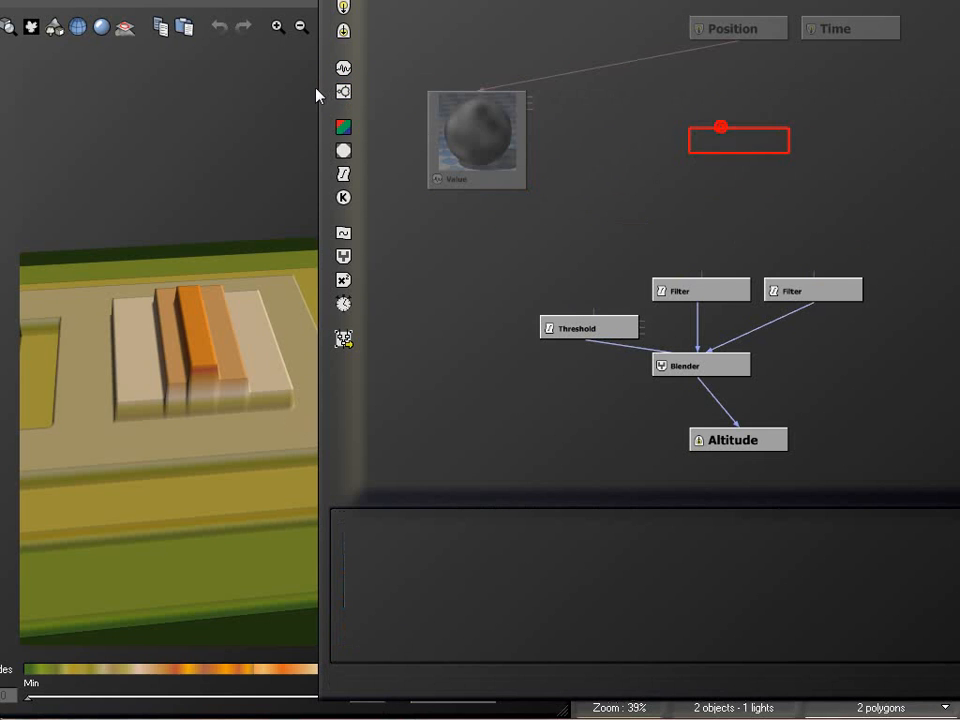
left_click(342, 91)
left_click_drag(487, 128, 553, 148)
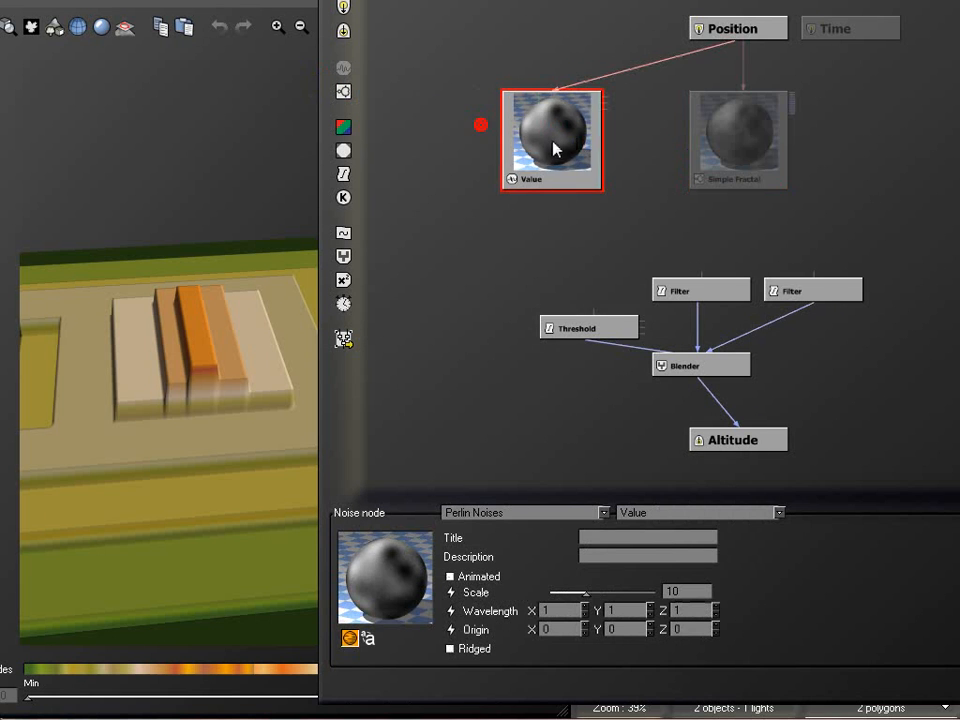
left_click(752, 147)
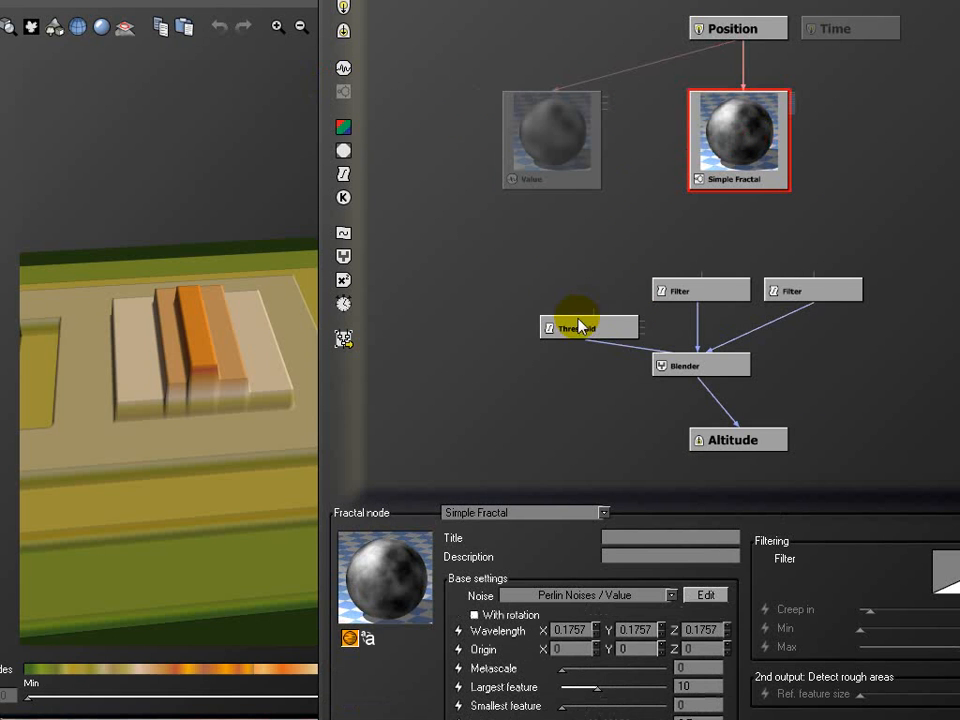
Feed the Value noise into the Threshold node and the first filter, and try connecting the second filter to the Simple Fractal
left_click_drag(593, 306, 565, 193)
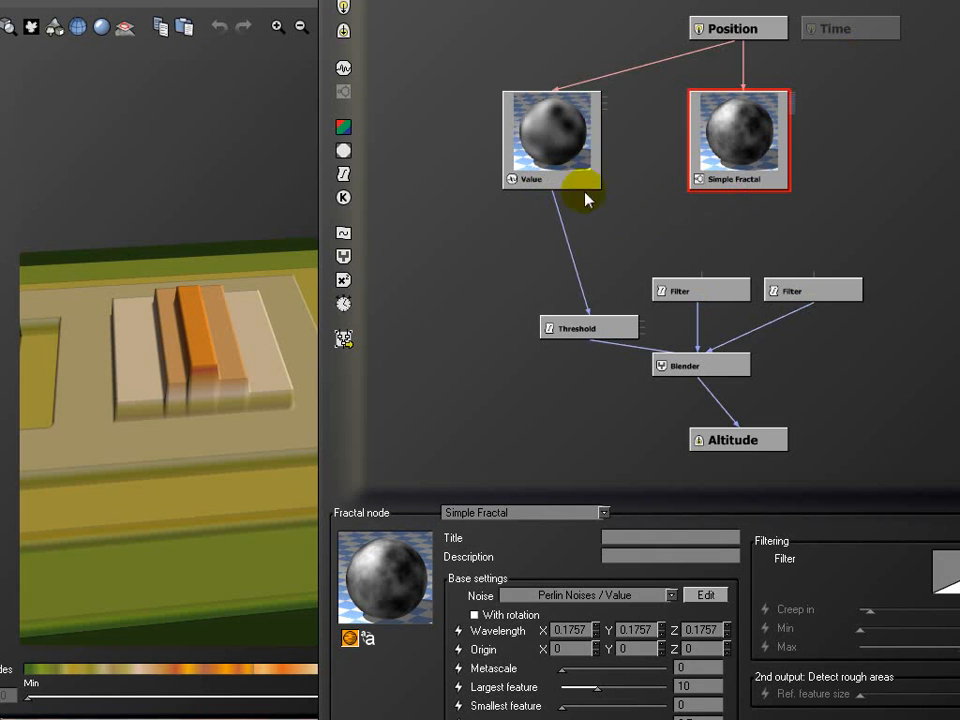
left_click(701, 273)
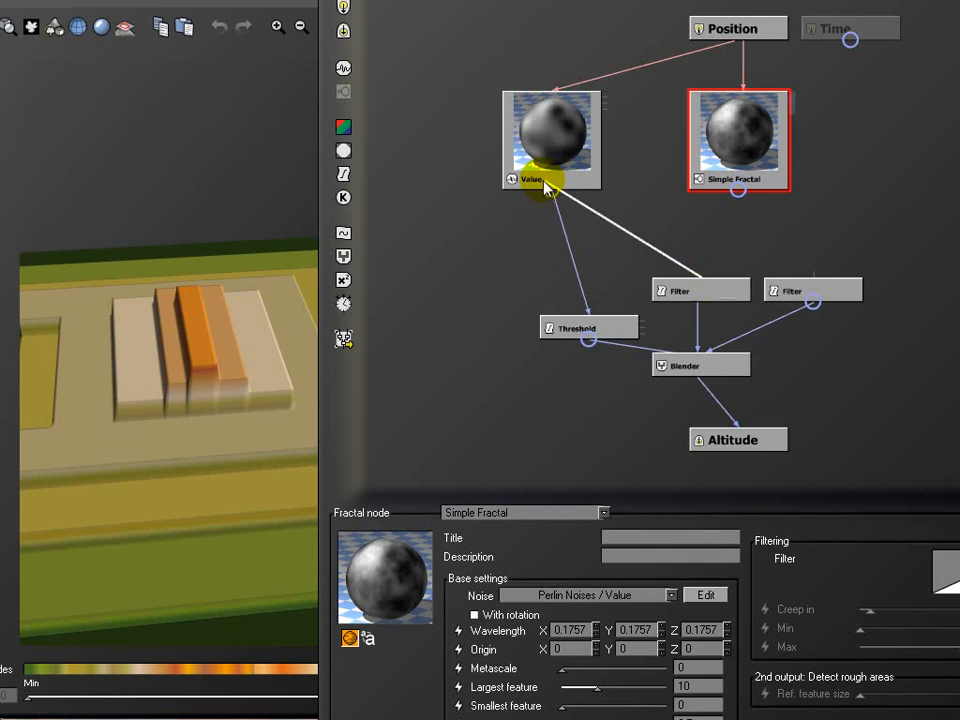
left_click_drag(808, 252, 733, 185)
Rearrange the Blender, Threshold and filter nodes, and feed the second filter from the Simple Fractal's Altitude output
left_click_drag(709, 372, 609, 386)
left_click_drag(577, 320, 951, 321)
left_click_drag(702, 289, 515, 290)
left_click_drag(812, 284, 738, 188)
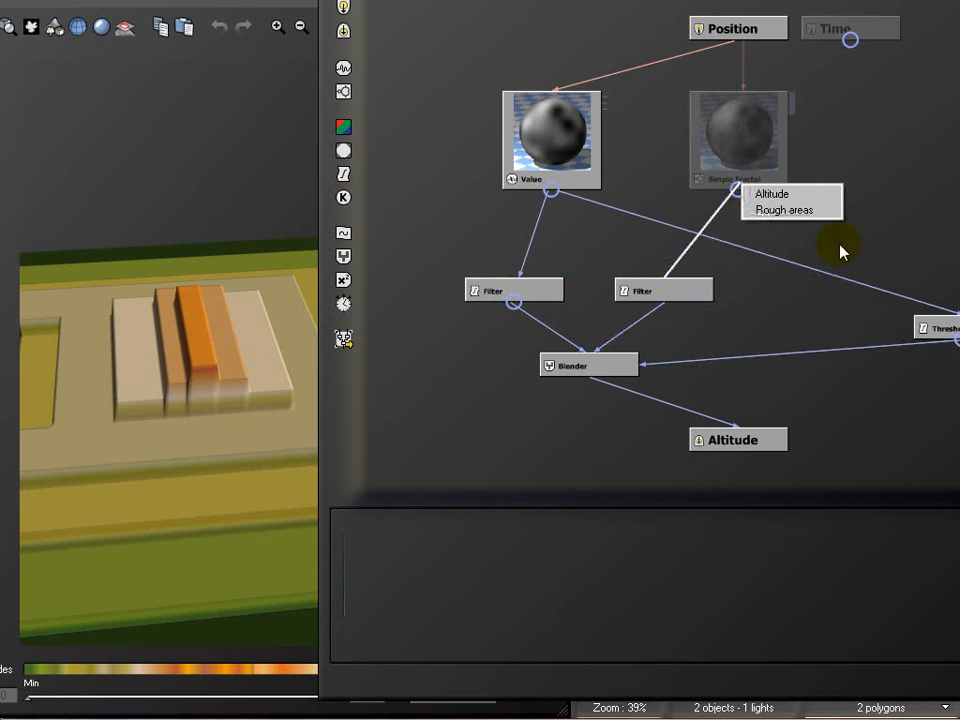
left_click(791, 199)
left_click_drag(939, 330, 814, 327)
Examine the blended noise and fractal terrain from several sides, checking the Threshold and Blender settings
left_click_drag(227, 114, 208, 402)
left_click_drag(291, 309, 200, 387)
left_click_drag(297, 378, 270, 464)
left_click(831, 336)
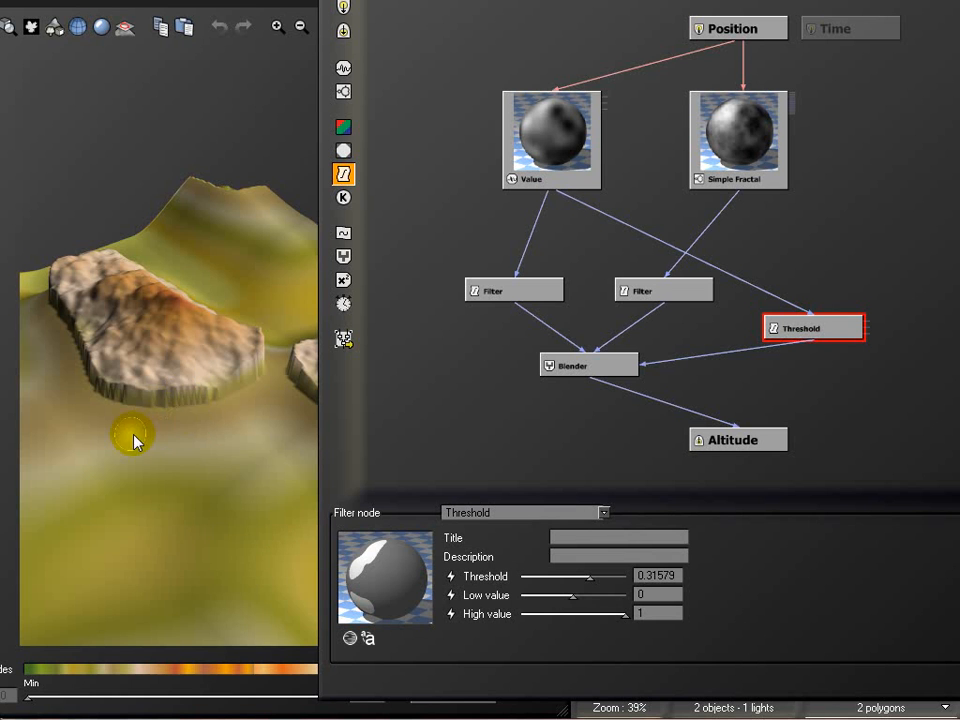
right_click_drag(152, 418, 281, 412)
right_click_drag(72, 411, 213, 429)
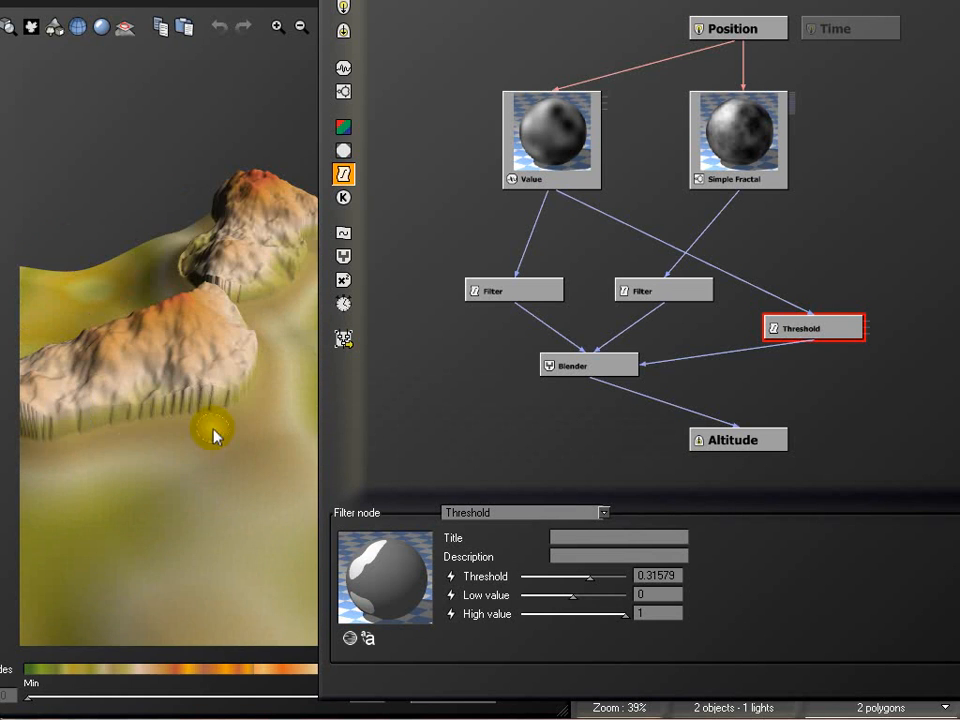
right_click_drag(116, 364, 208, 386)
right_click_drag(153, 426, 83, 278)
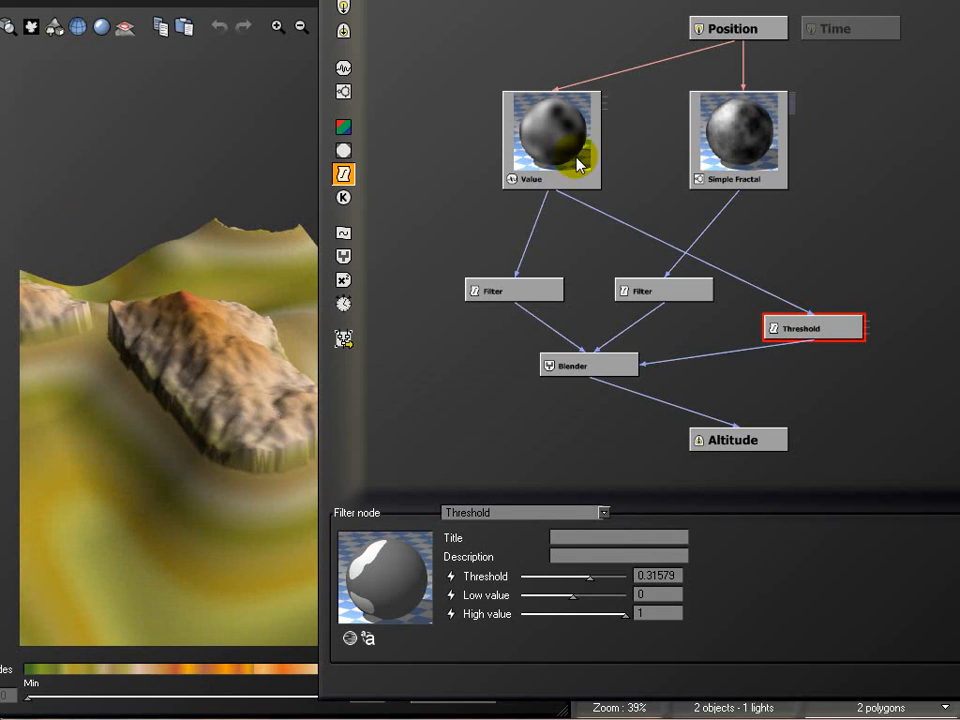
left_click(832, 327)
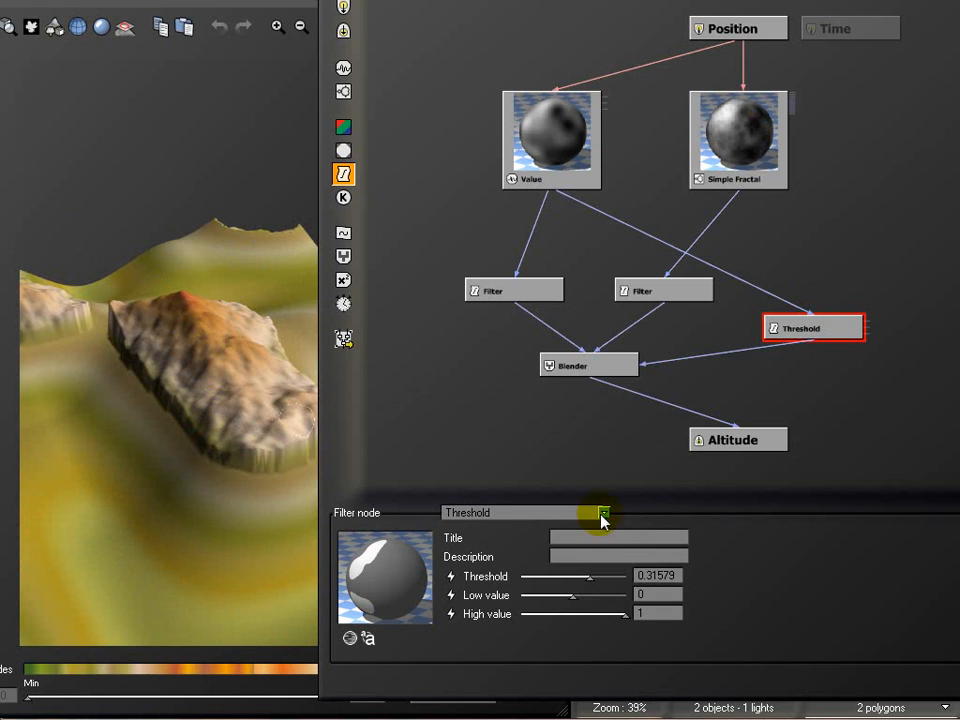
right_click_drag(200, 400, 180, 370)
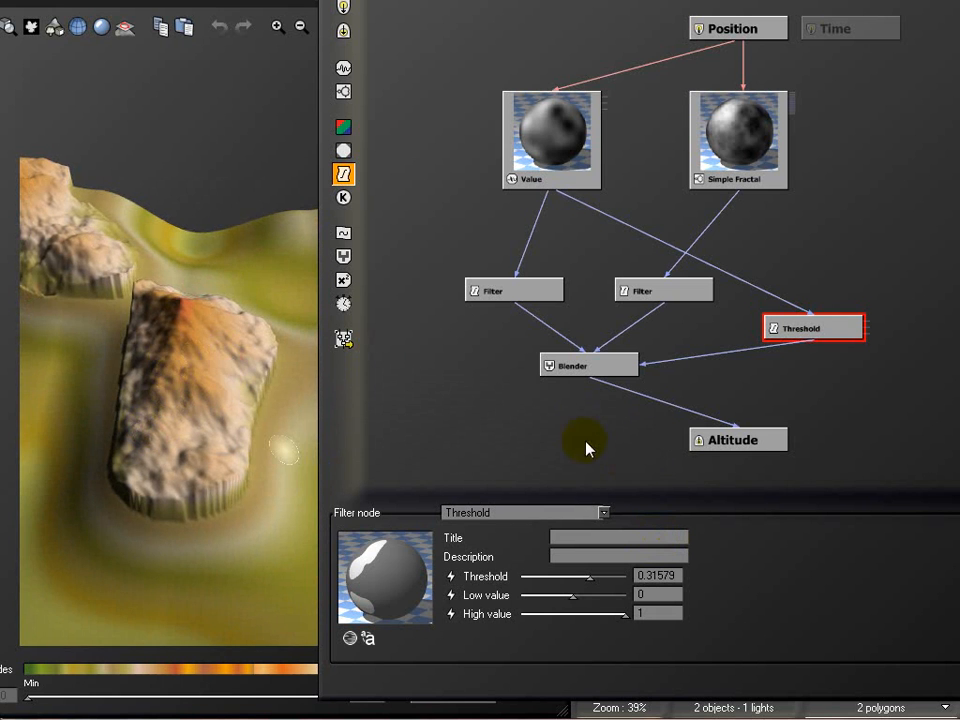
left_click(574, 366)
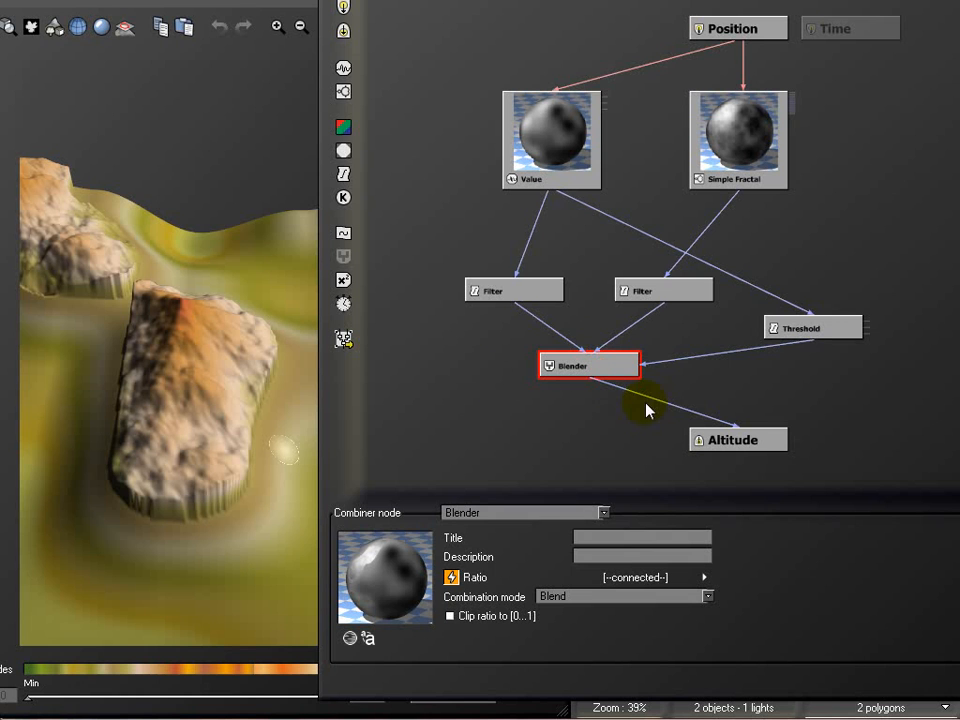
Delete both Filter nodes between the noise sources and the Blender, and select the Threshold node
left_click(670, 291)
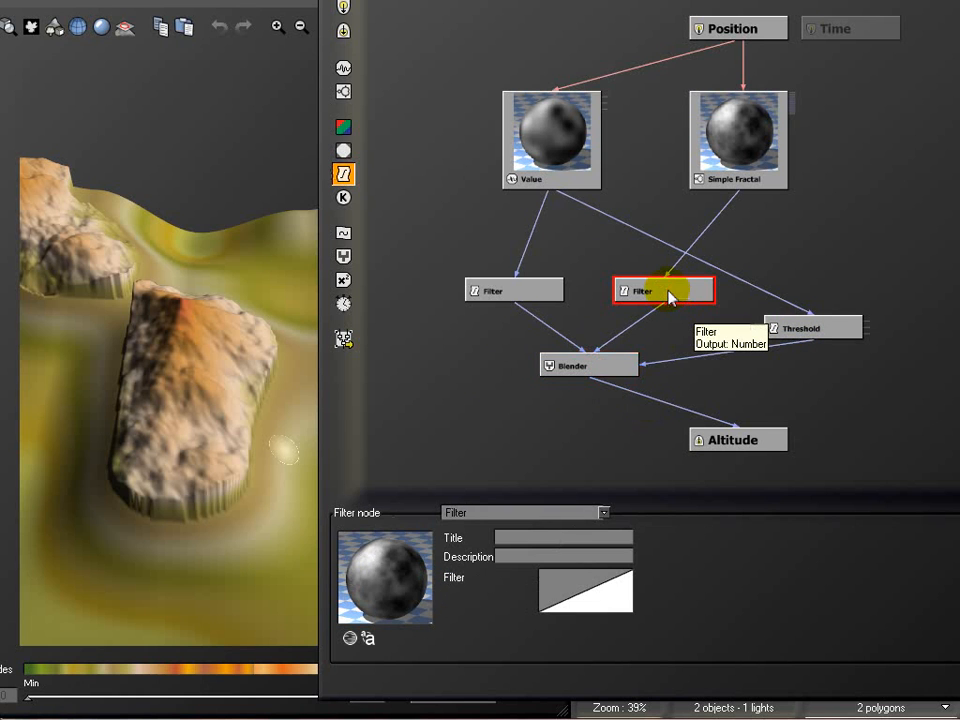
key("Delete")
left_click(534, 289)
key("Delete")
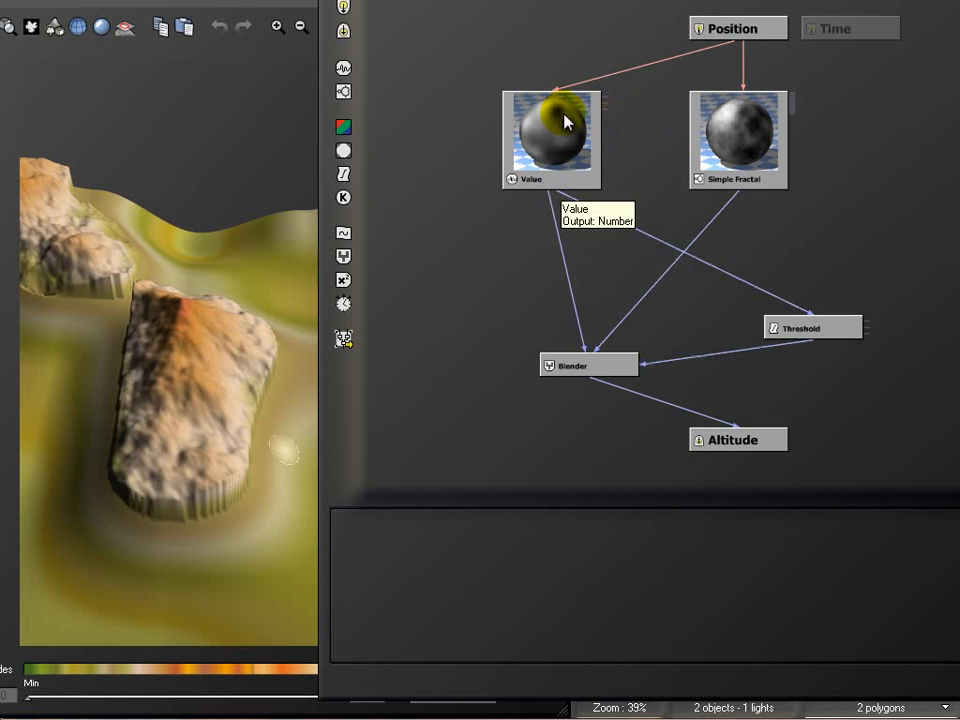
left_click(816, 332)
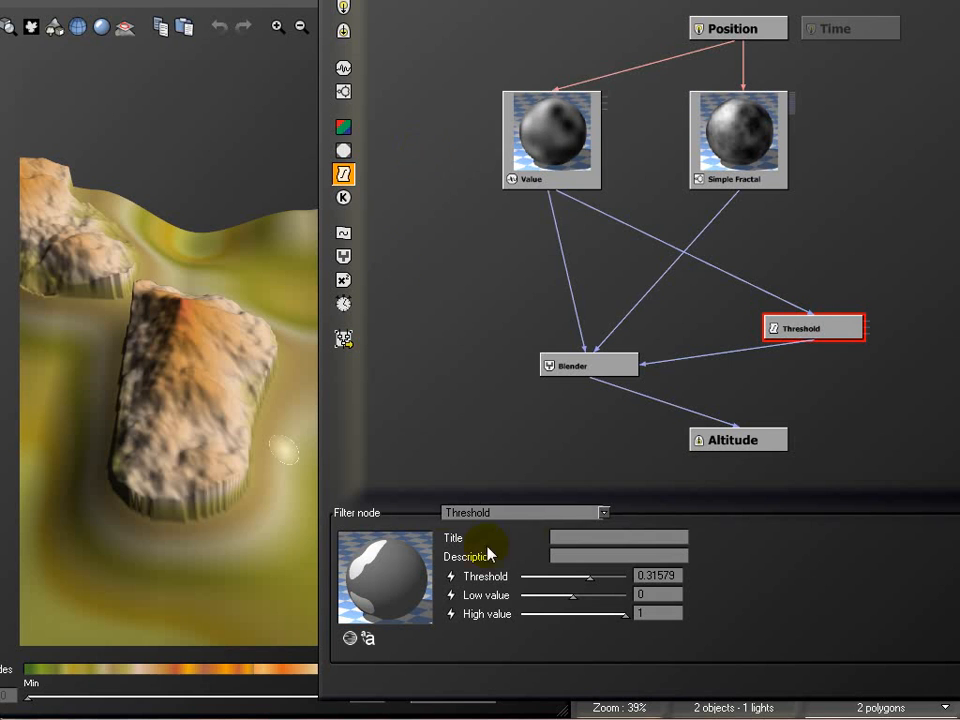
Change the Threshold node's type to Filter, reposition it above the Blender, and check its filter profile
left_click(540, 512)
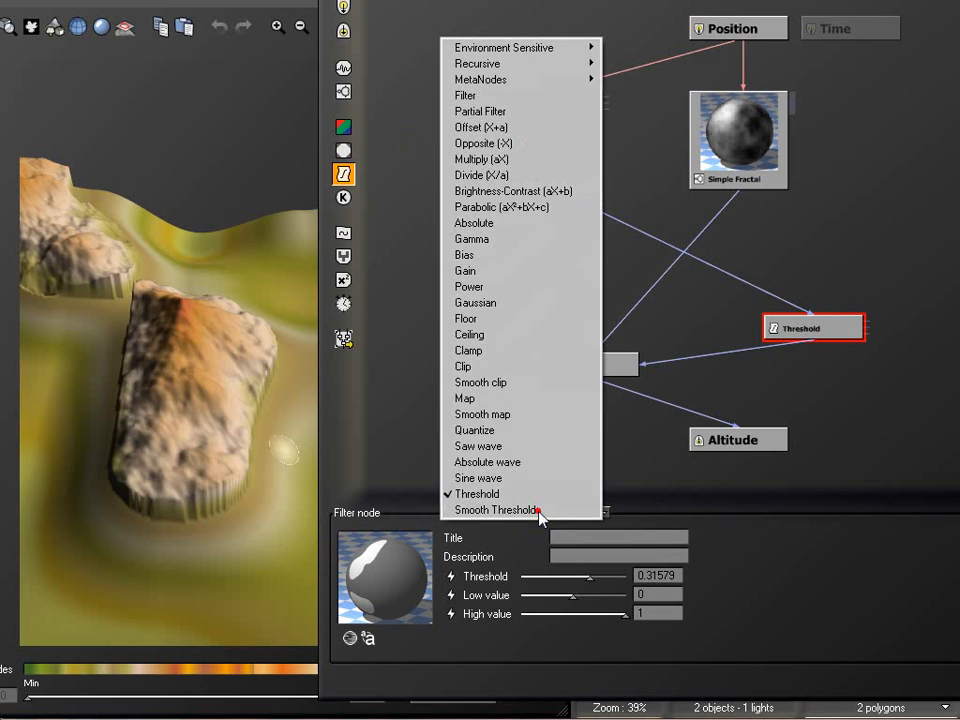
left_click(530, 95)
left_click_drag(820, 325, 793, 290)
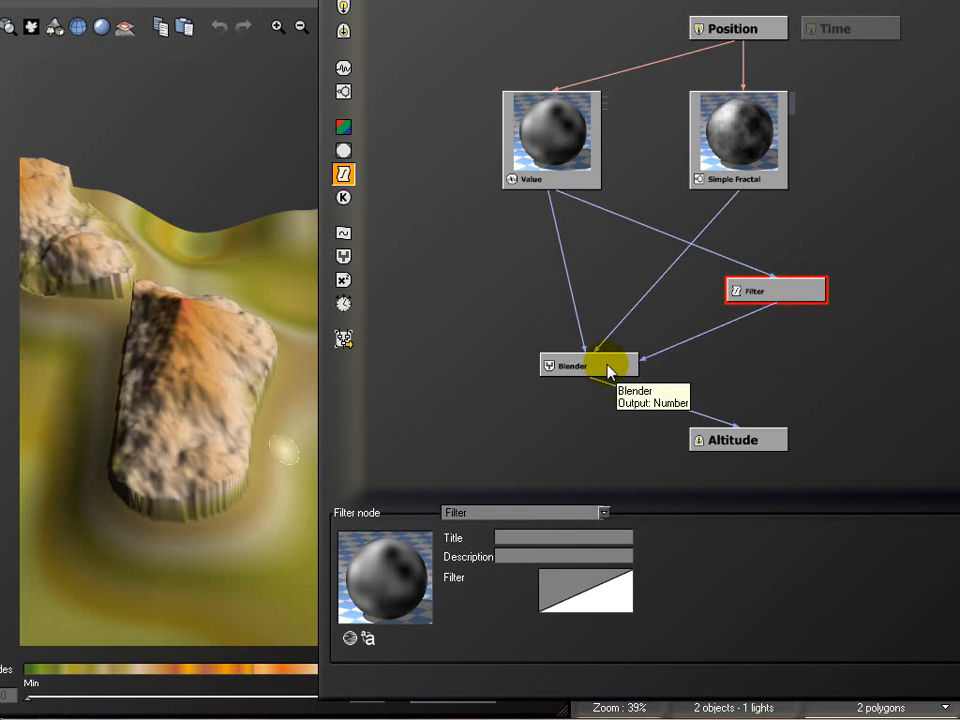
left_click(609, 589)
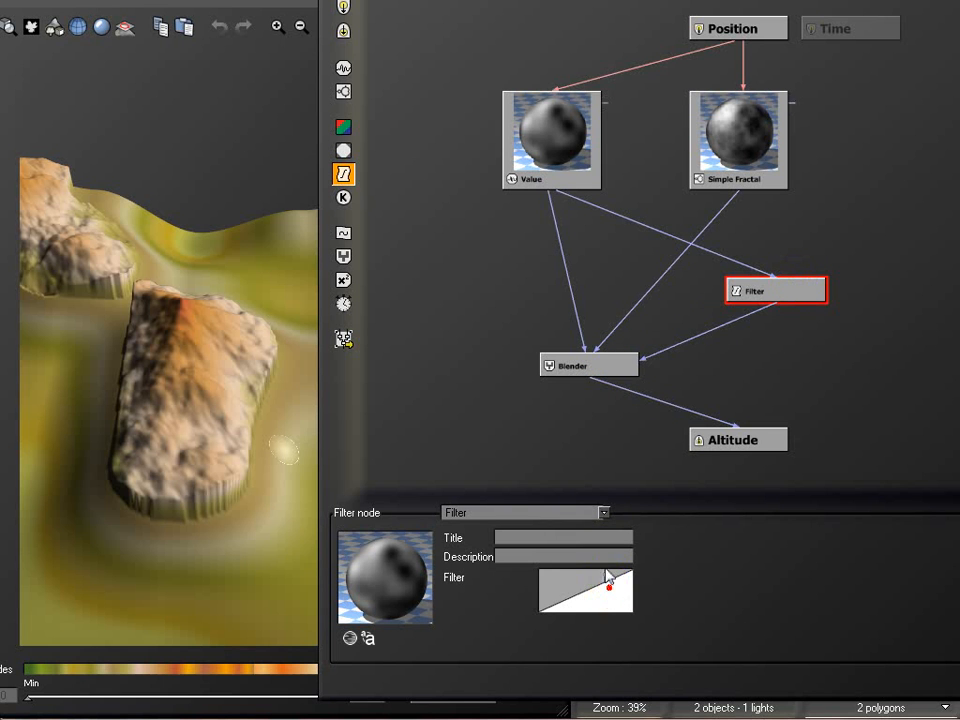
left_click(607, 575)
left_click(900, 614)
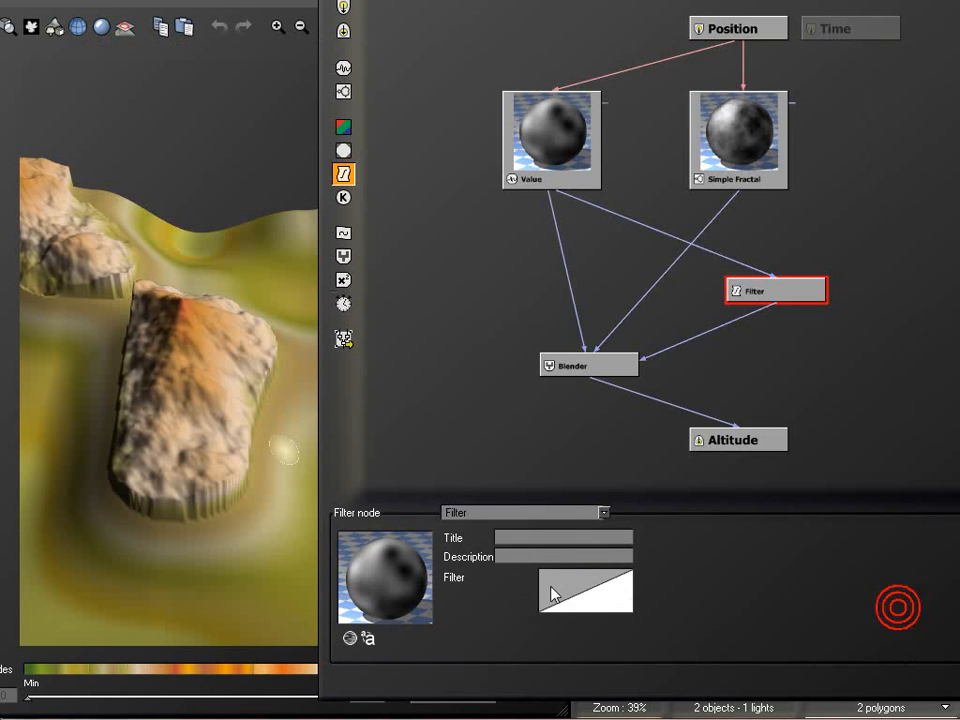
right_click(577, 590)
left_click(614, 598)
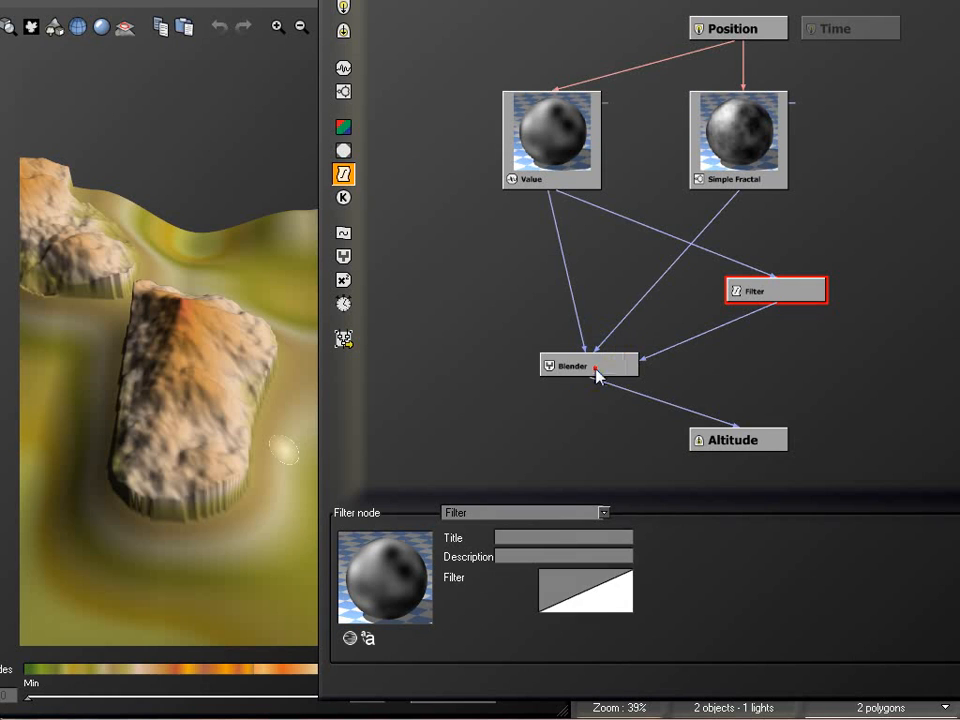
Insert a new filter node of type Map into the connection between the Filter node and the Blender's ratio
left_click(592, 368)
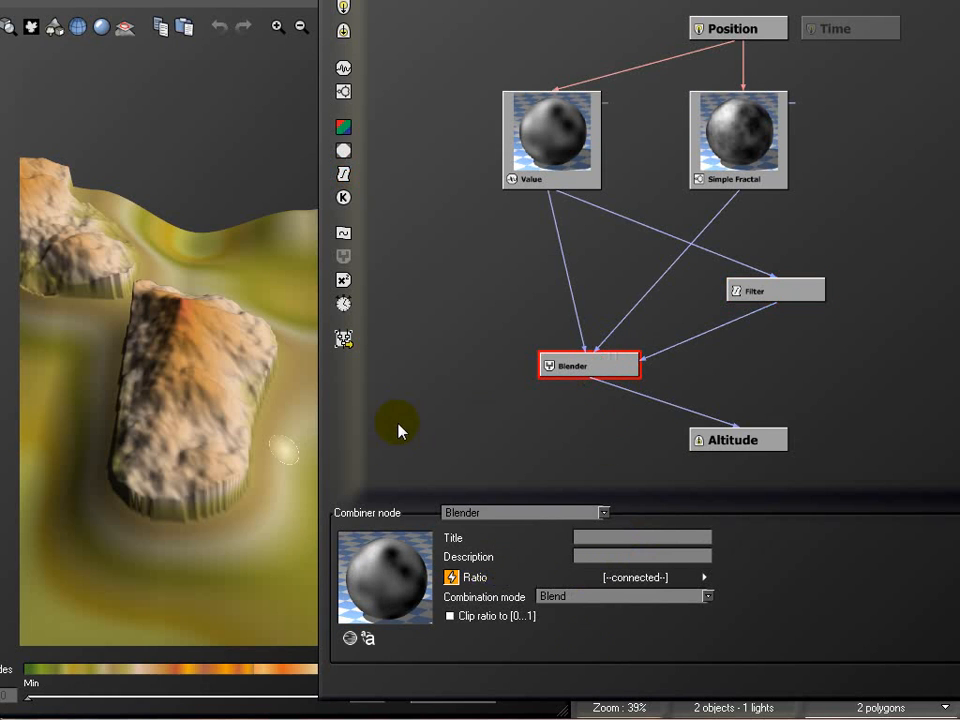
left_click(699, 336)
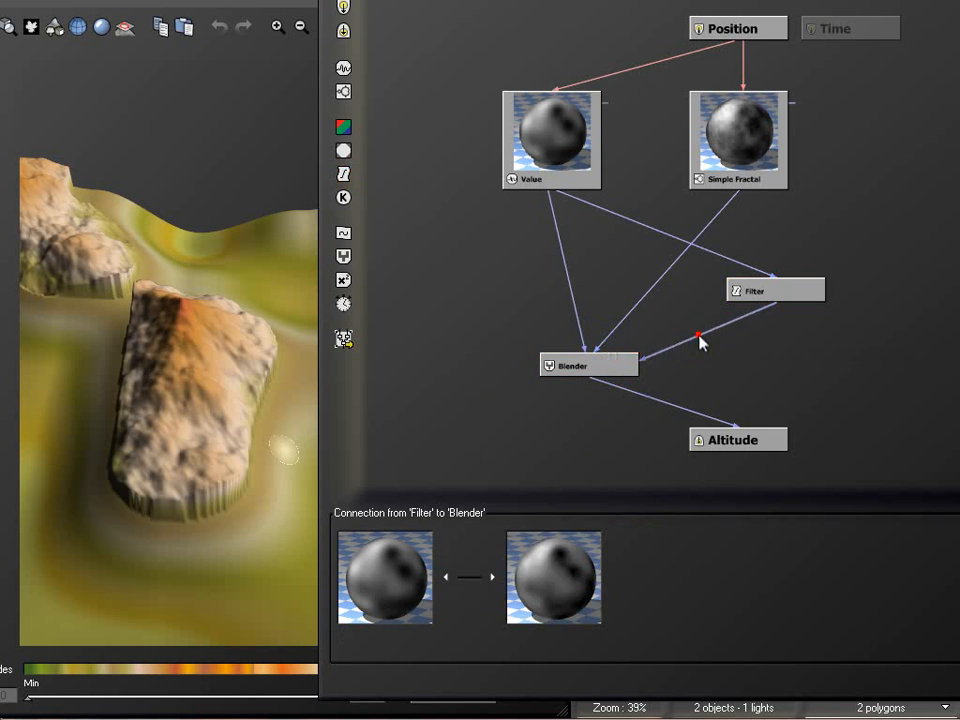
left_click(344, 173)
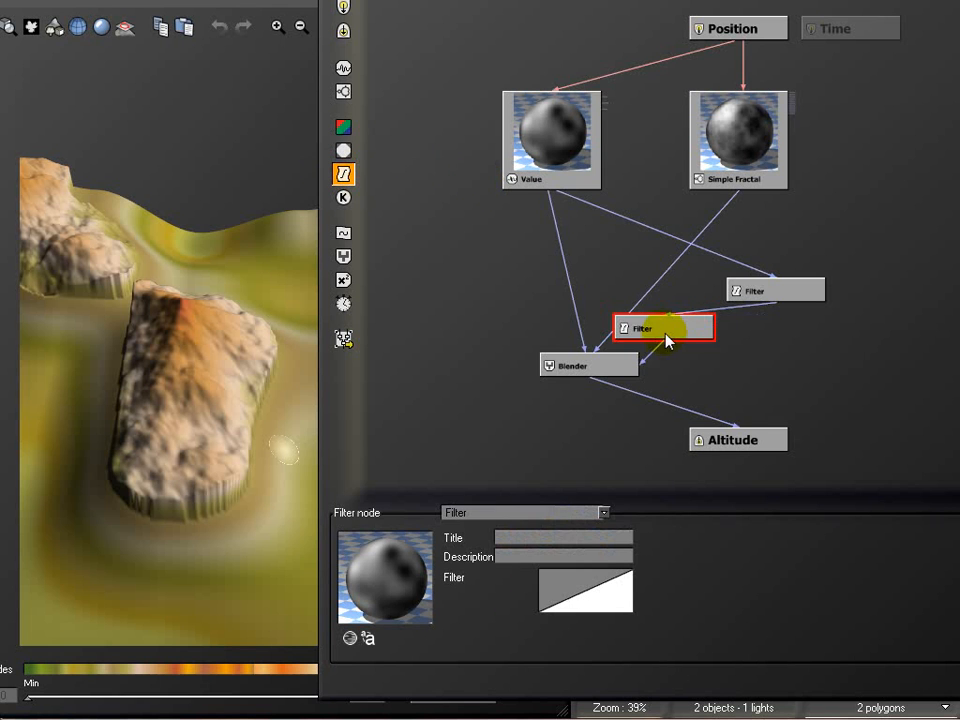
left_click_drag(668, 340, 742, 377)
left_click(603, 512)
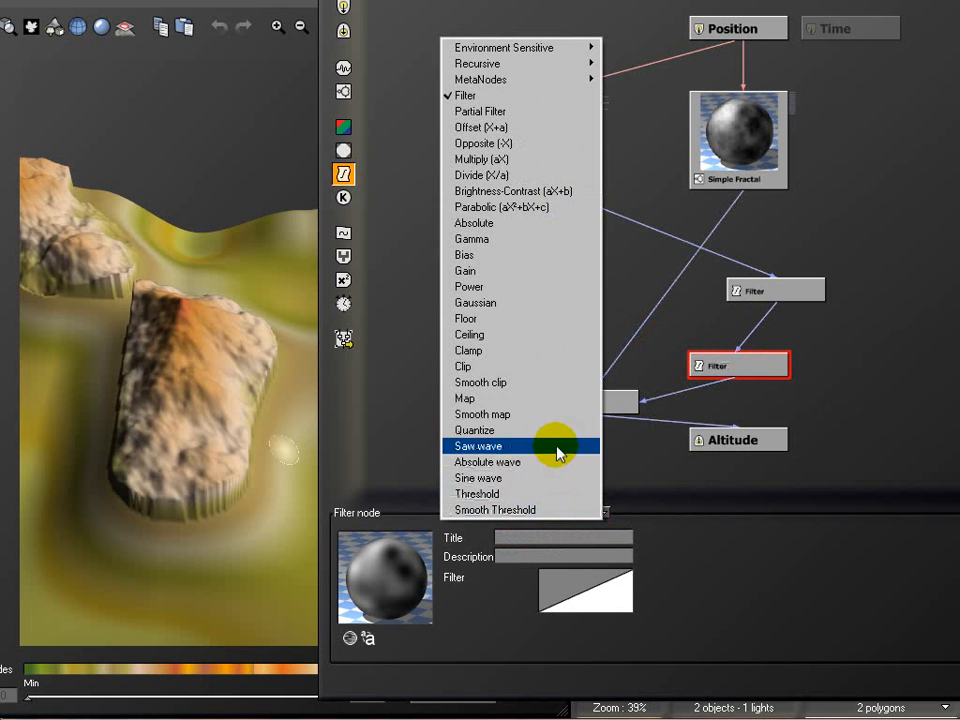
left_click(555, 398)
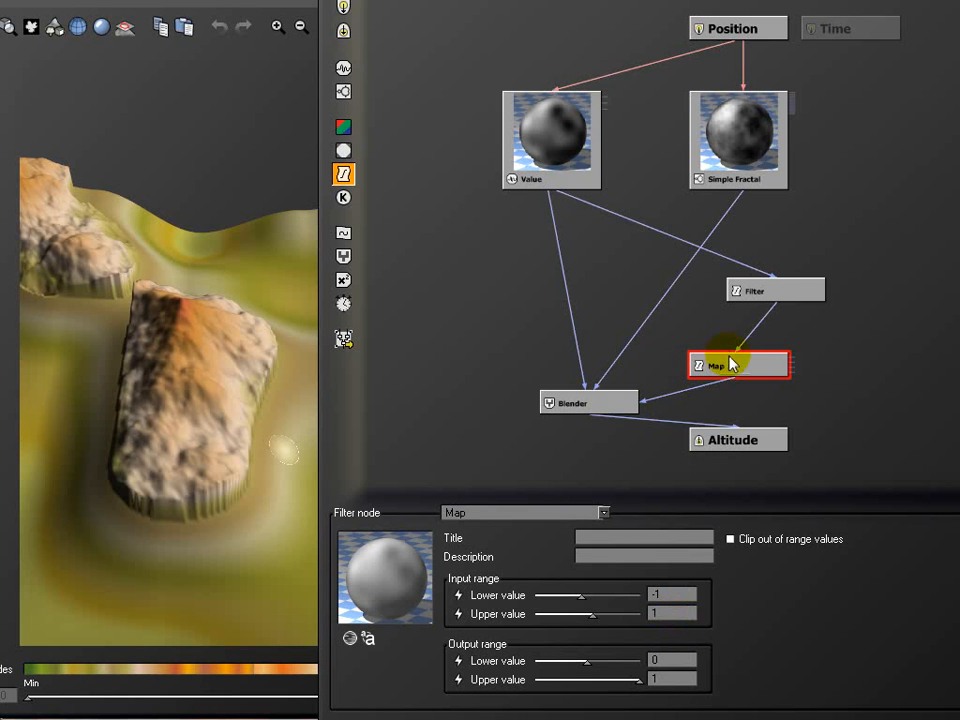
Align the Filter node directly above the Map node and update the terrain preview
left_click(763, 291)
left_click_drag(786, 287, 750, 288)
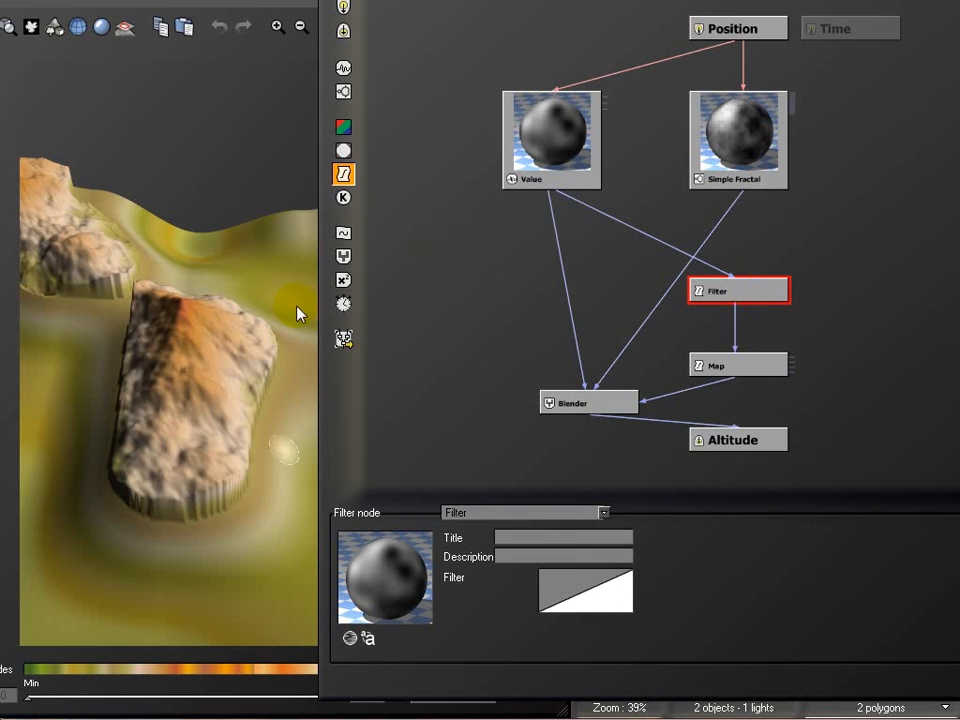
left_click(191, 118)
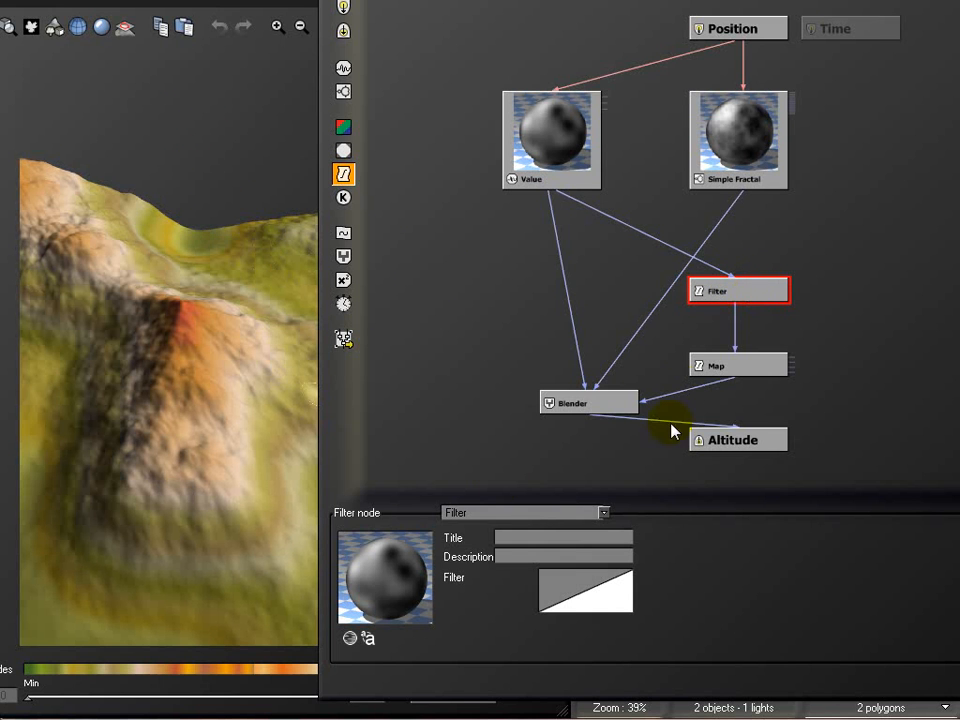
Edit the Filter node's profile, adding keypoints near the middle to form a vertical step down to Y = -1.0, and inspect the terrain
right_click(590, 593)
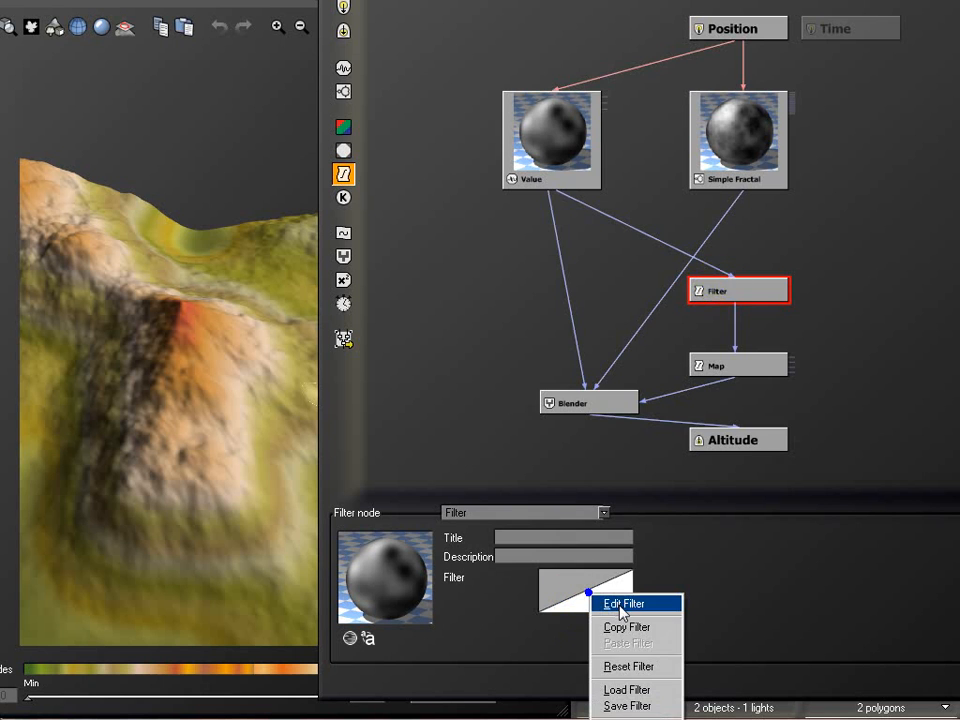
left_click(621, 605)
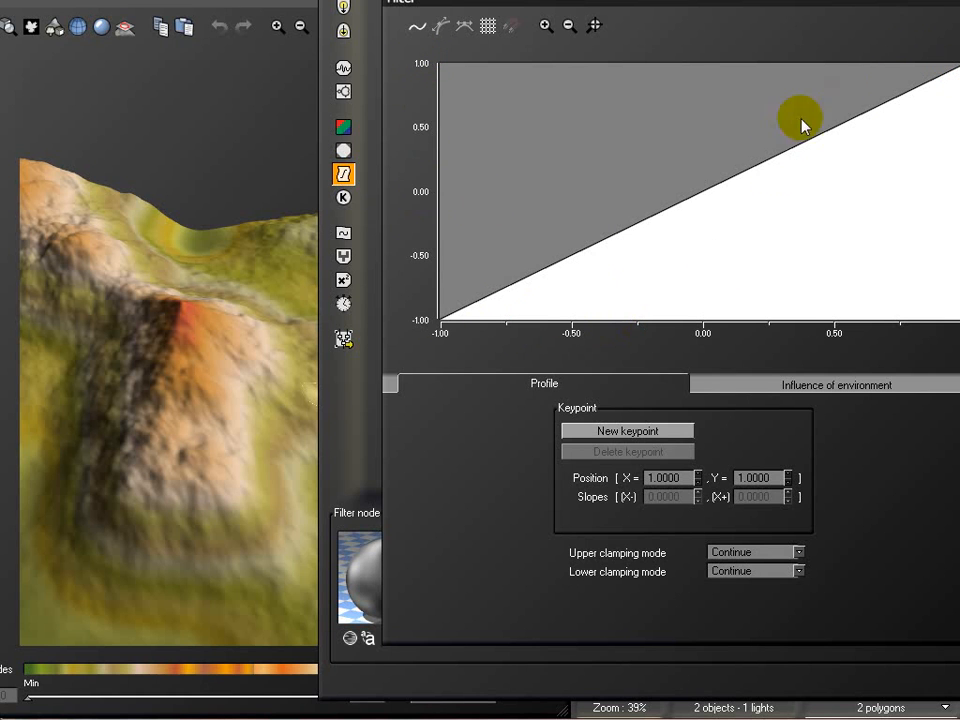
left_click(713, 189)
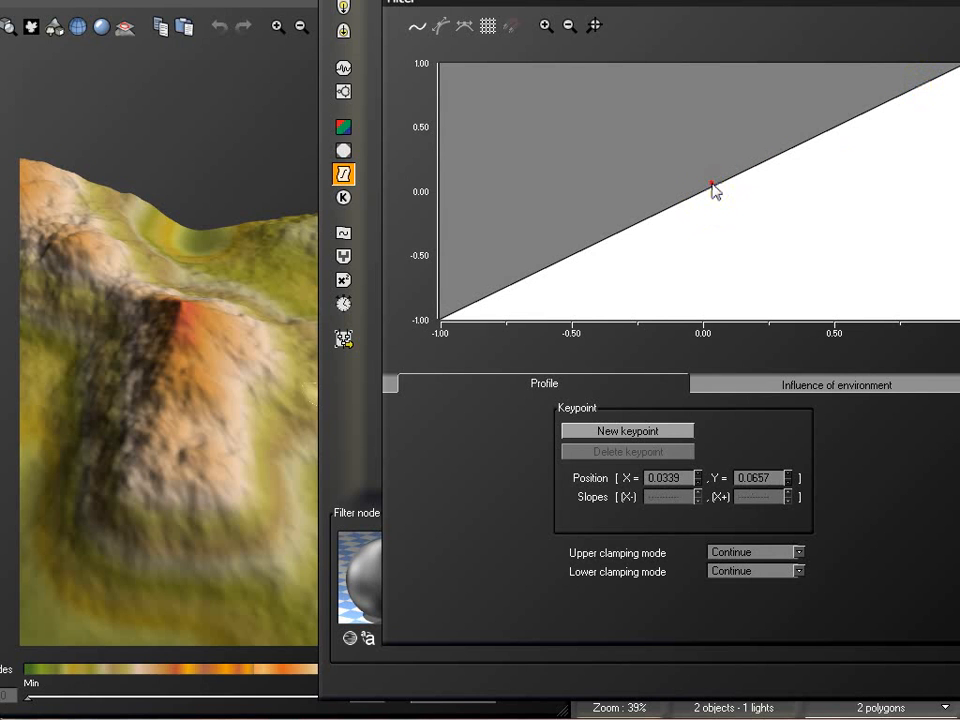
left_click_drag(707, 191, 727, 348)
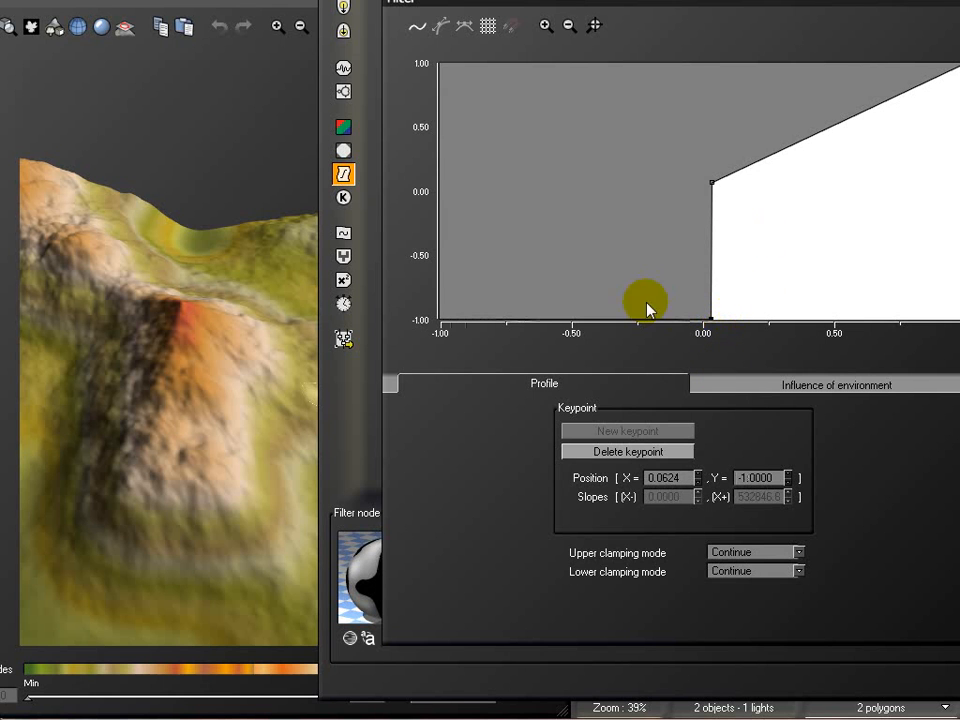
left_click_drag(233, 347, 156, 336)
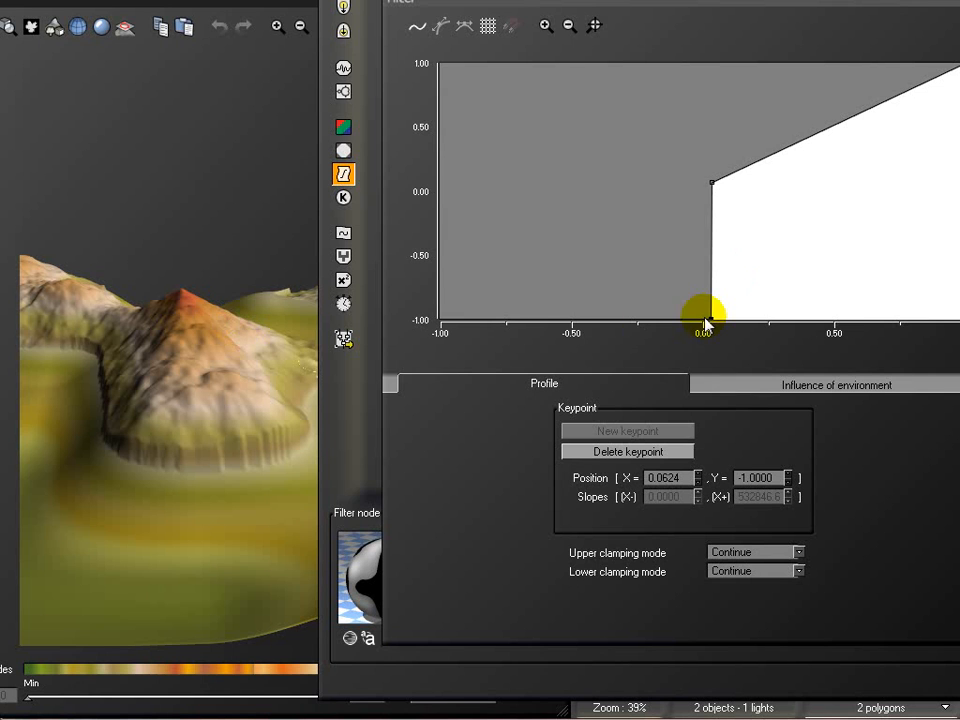
Move the profile's upper middle keypoint to about X 0.53, Y -0.40, and examine the terrain from several sides
left_click(711, 183)
left_click_drag(710, 183, 842, 242)
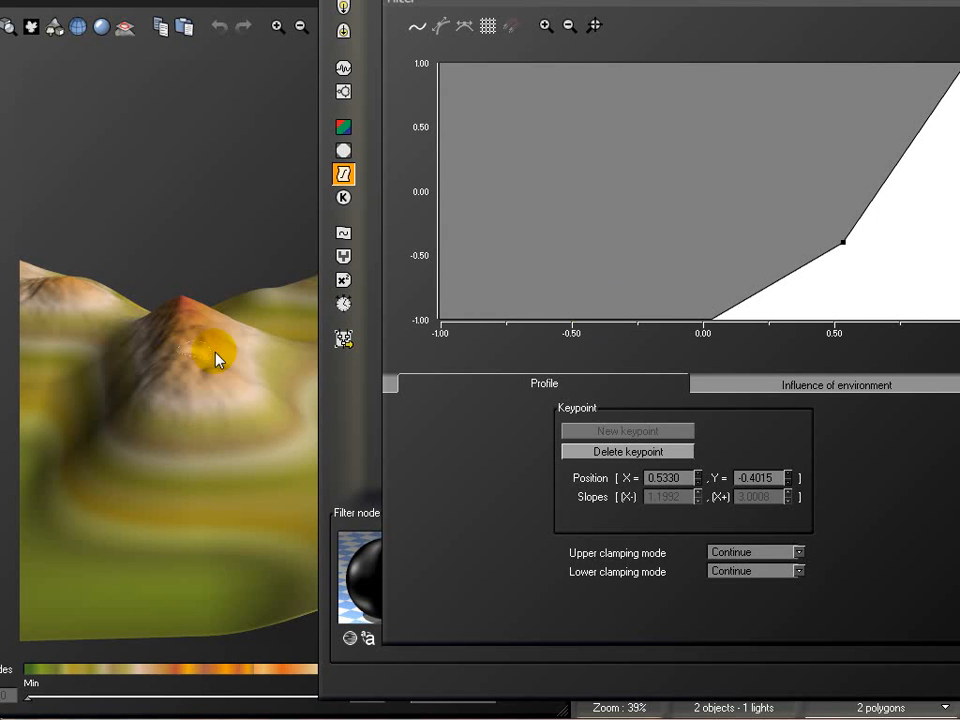
right_click_drag(250, 275, 222, 375)
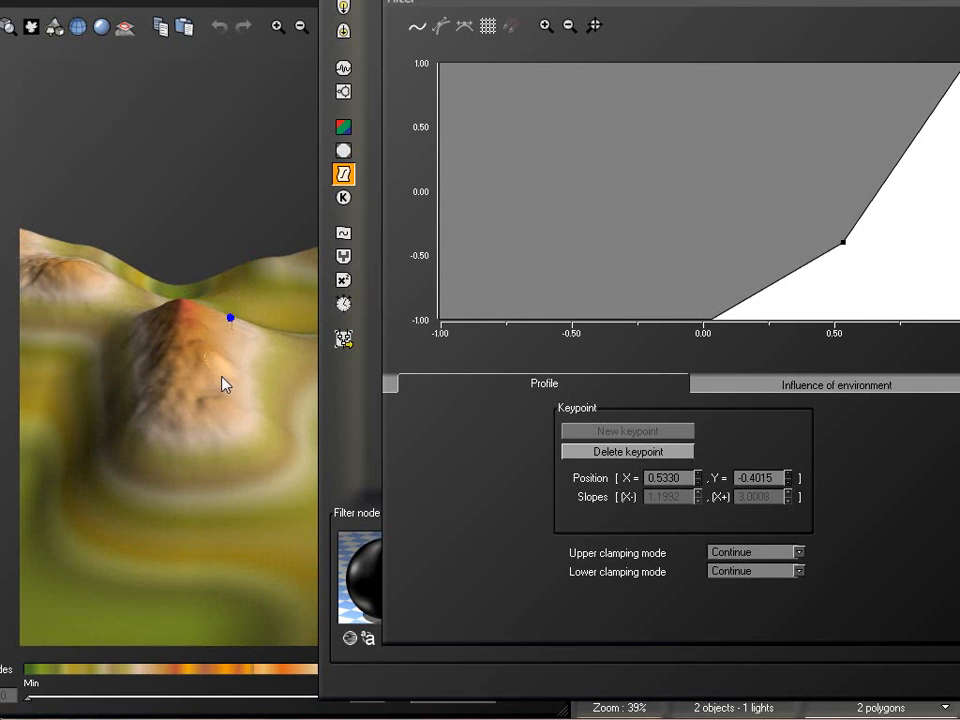
right_click_drag(245, 535, 225, 545)
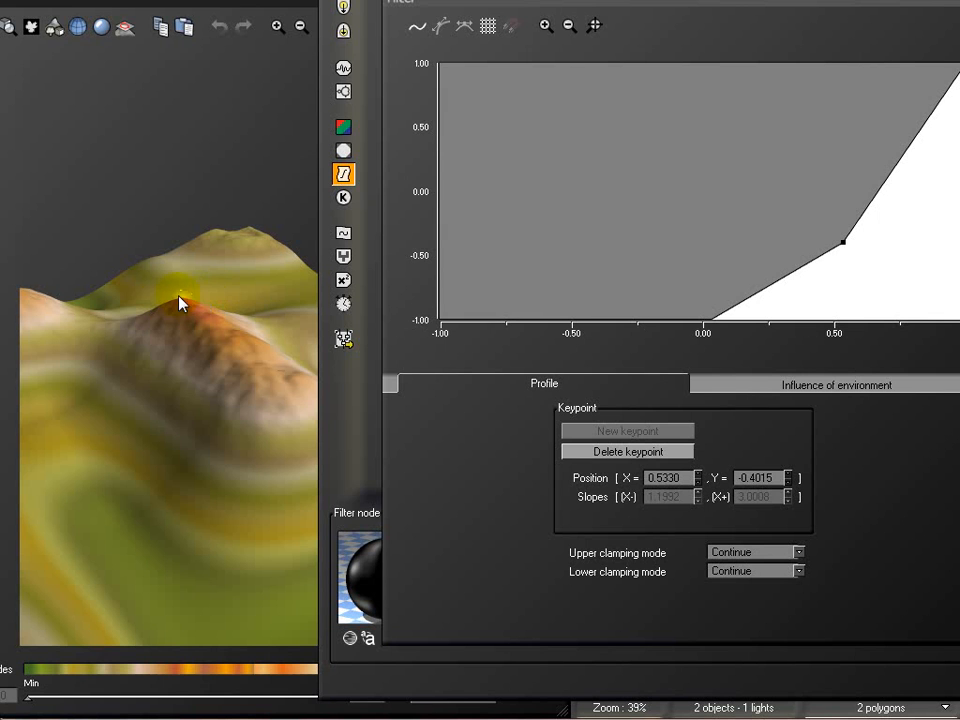
right_click_drag(261, 405, 73, 446)
right_click_drag(260, 444, 100, 457)
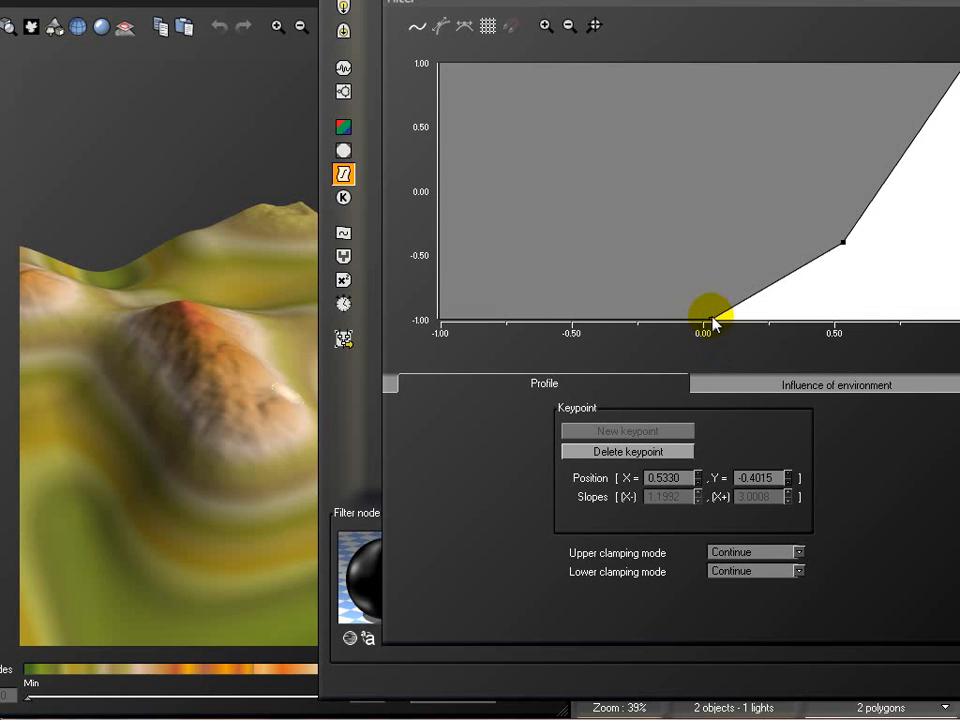
Add a keypoint on the profile's lower flat section and move it to X -1.0, Y about -0.23
left_click(639, 318)
left_click_drag(639, 318, 539, 273)
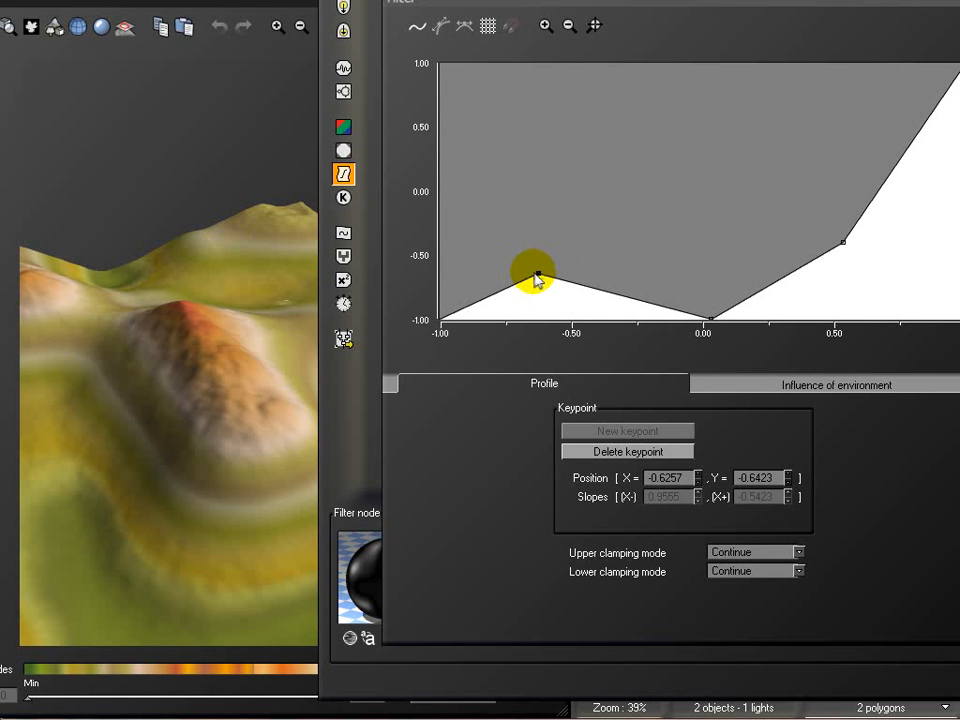
left_click_drag(537, 273, 414, 221)
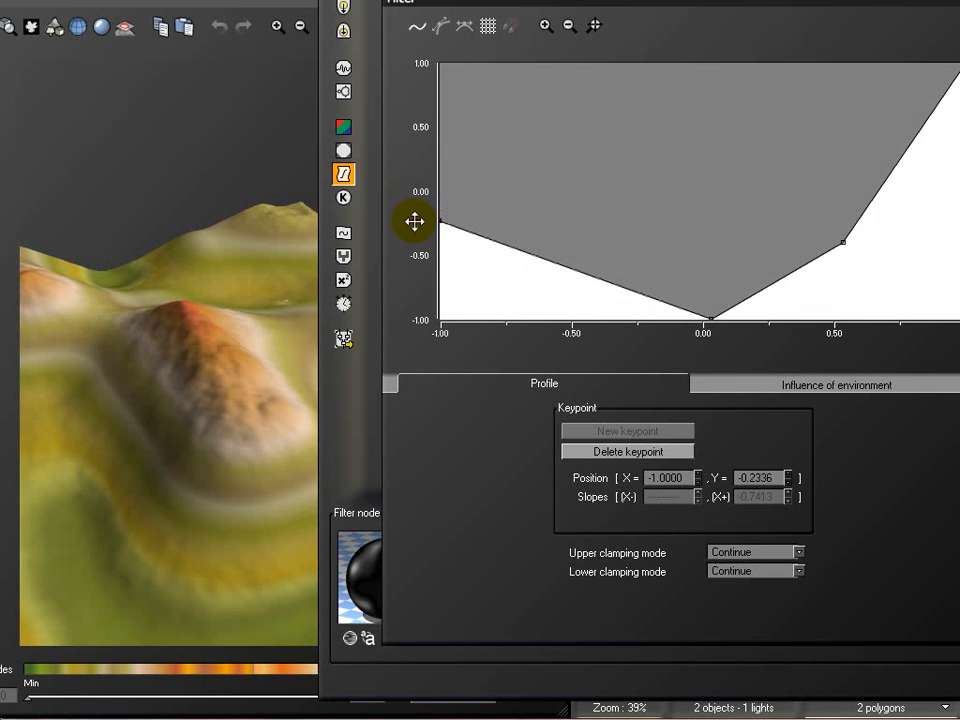
Lower the profile's end keypoint to X 1.0, Y -1.0 and its neighbour to about X 0.54, Y -1.0, and accept the profile
left_click_drag(959, 64, 959, 320)
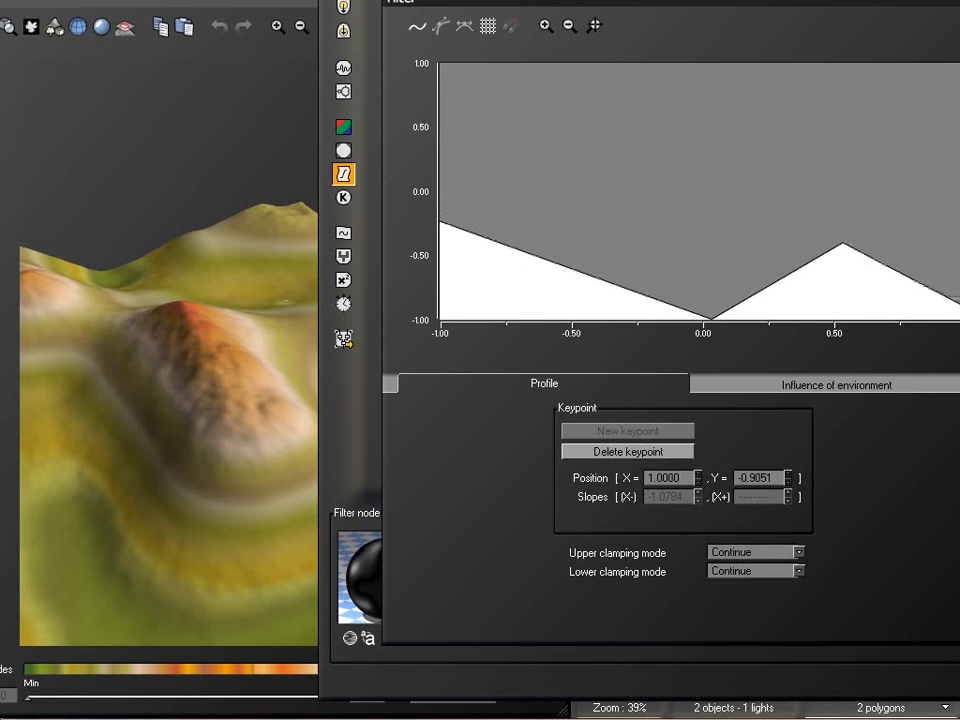
left_click(842, 242)
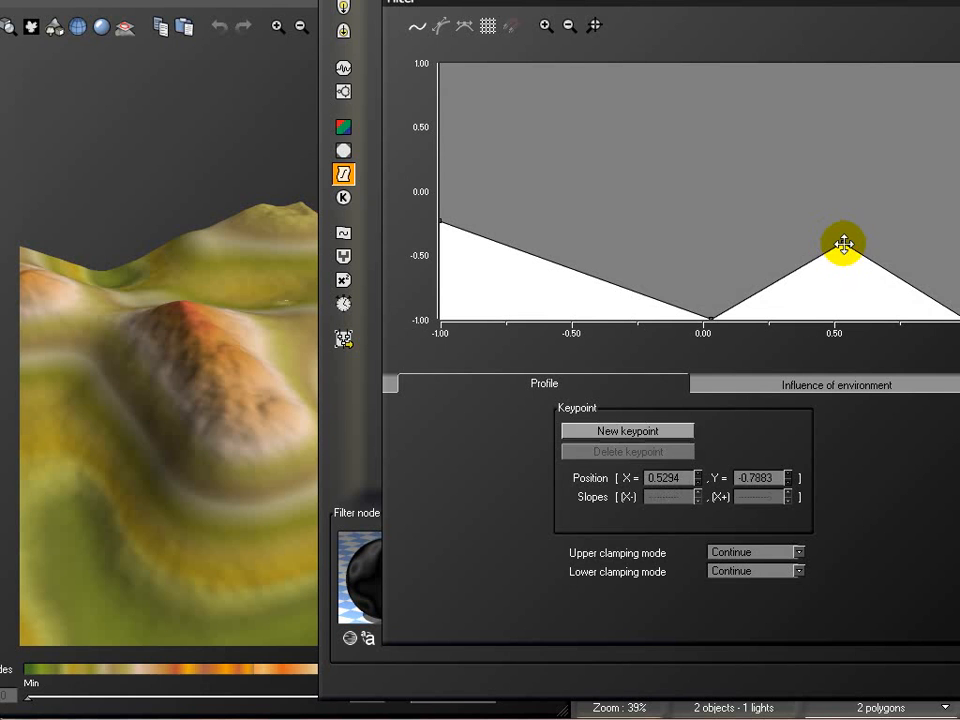
left_click_drag(842, 242, 845, 322)
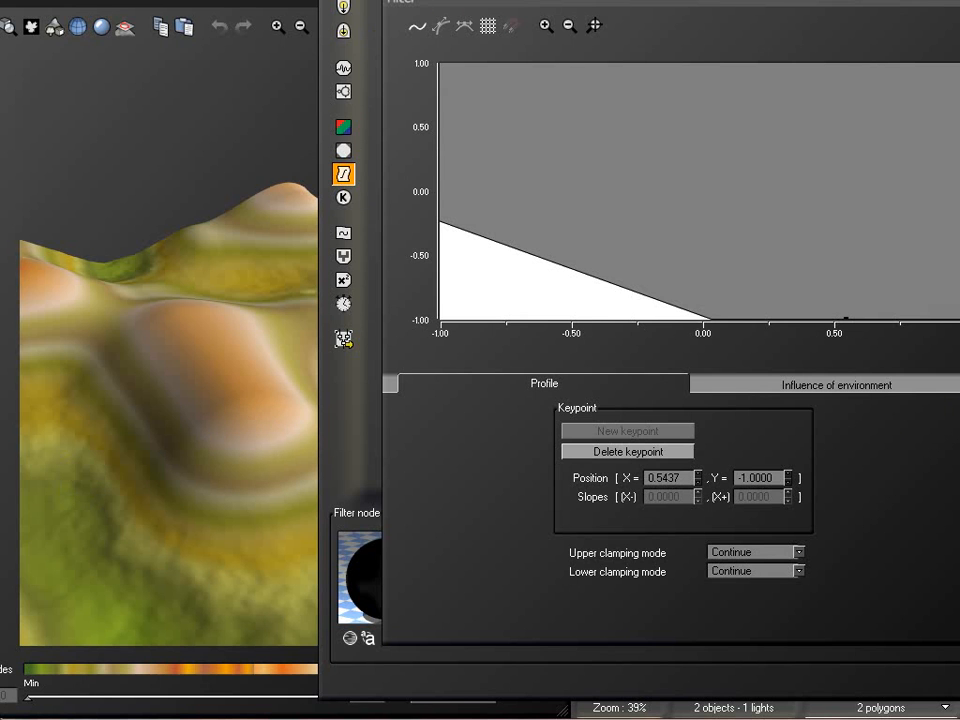
left_click(956, 600)
Line up the Filter and Map nodes in a column farther from the Blender, and review the Blender, Value and Simple Fractal nodes against the terrain
left_click_drag(743, 290, 780, 289)
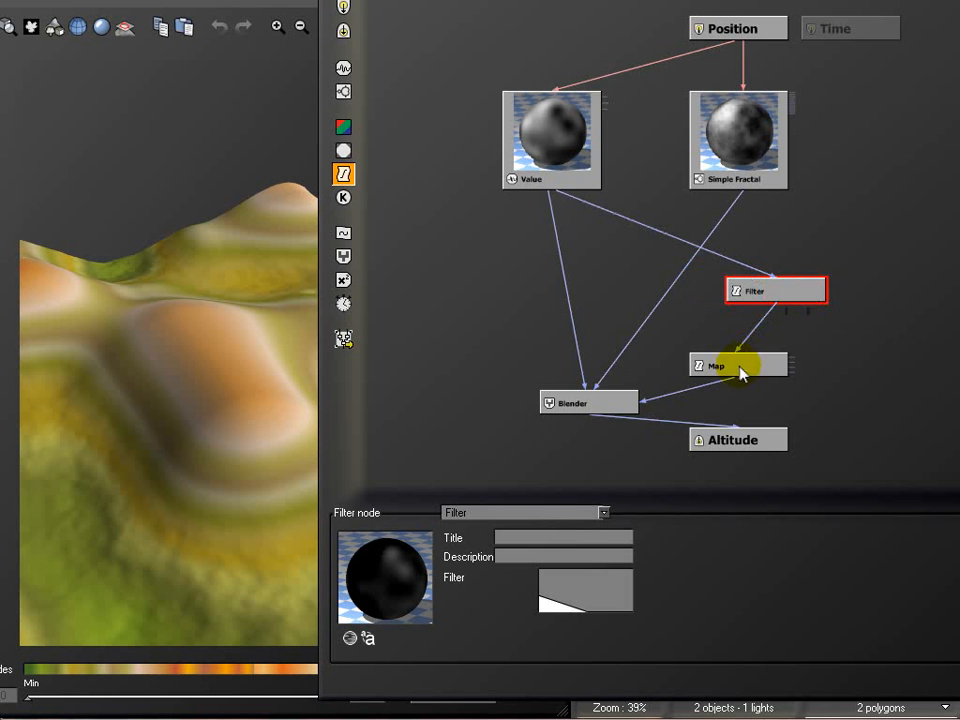
left_click_drag(741, 366, 778, 366)
left_click(591, 402)
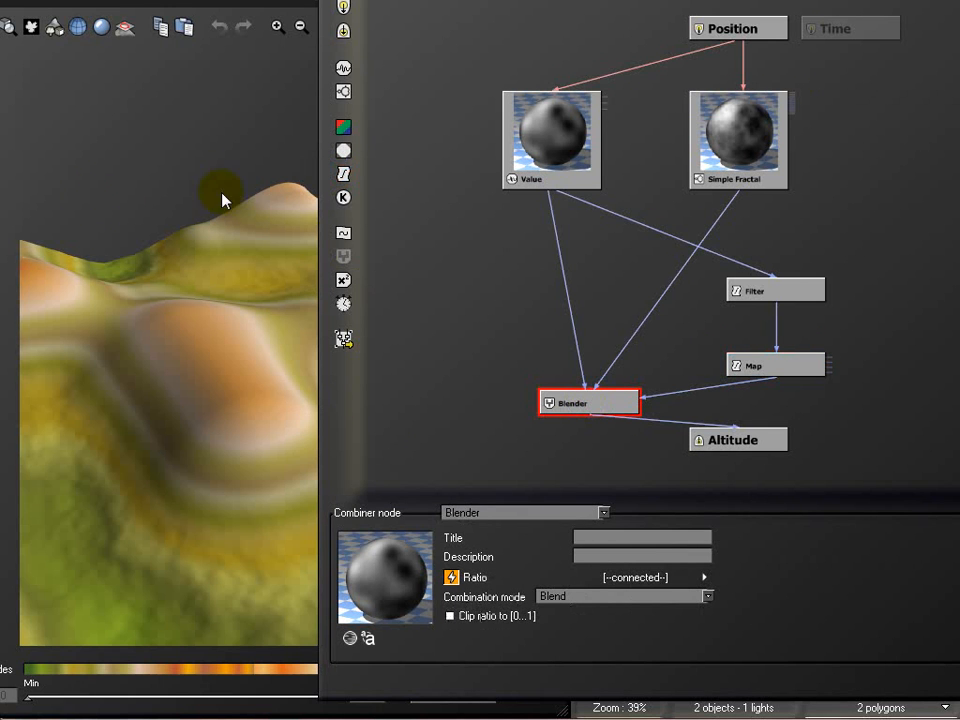
left_click(551, 145)
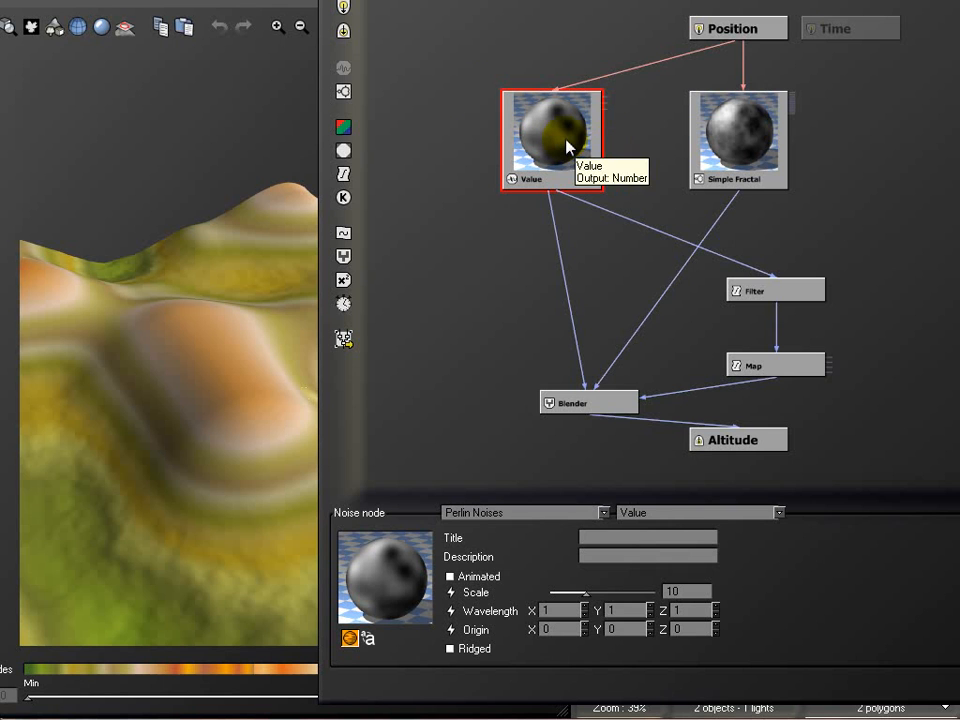
left_click(773, 132)
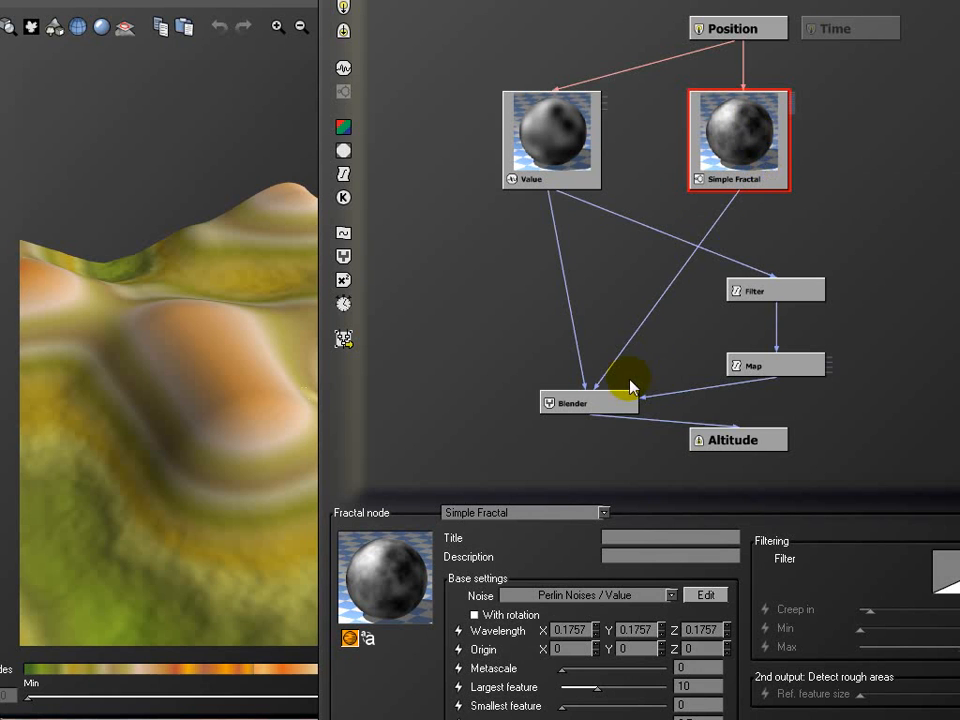
left_click(566, 129)
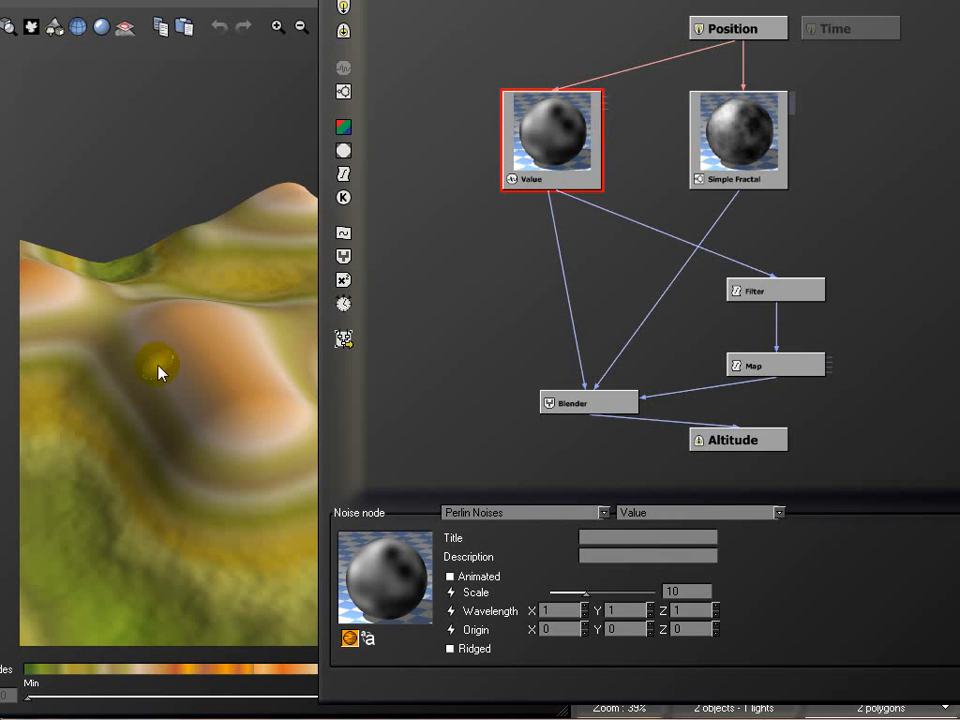
left_click_drag(222, 354, 270, 320)
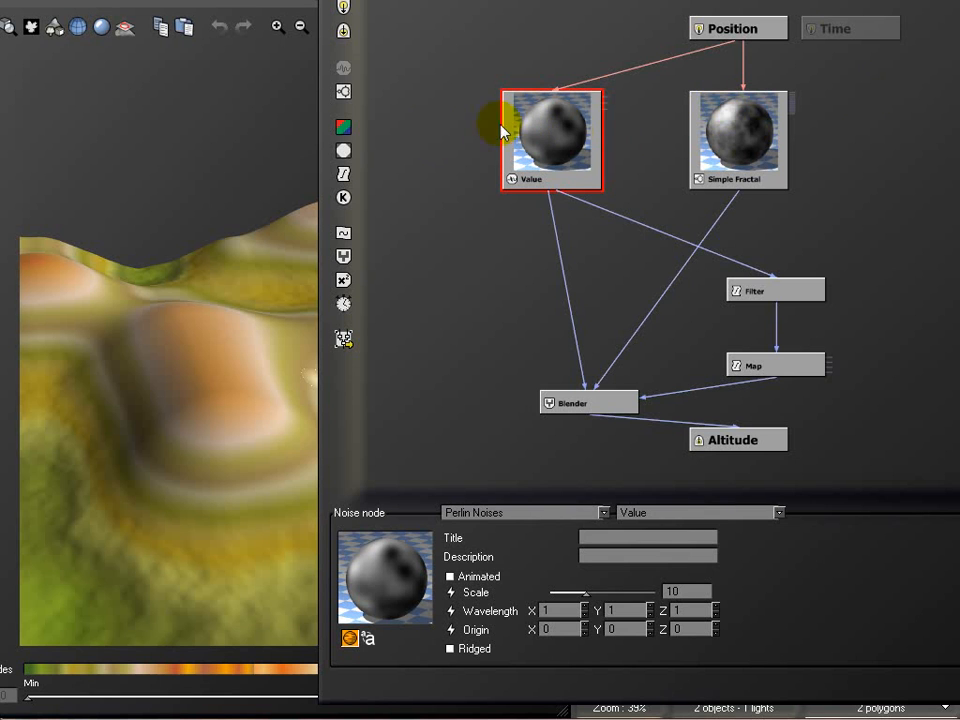
Replace the Value noise with a texture map node feeding the Blender and Filter, deleting the leftover Value and UV Coordinates nodes
left_click(343, 151)
left_click(546, 32)
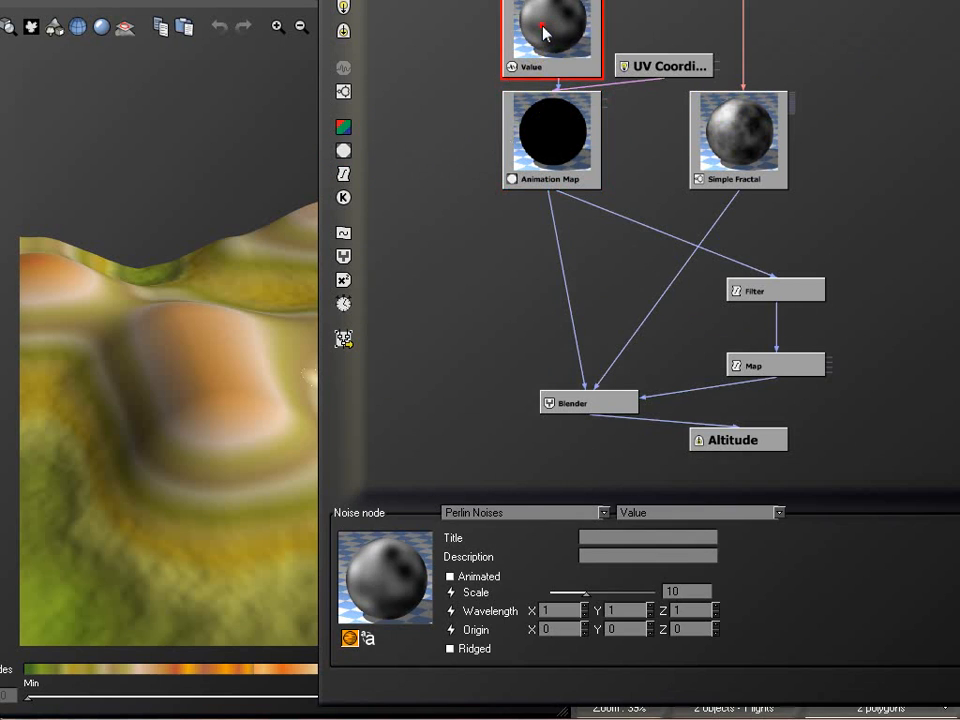
key("Delete")
left_click(630, 66)
key("Delete")
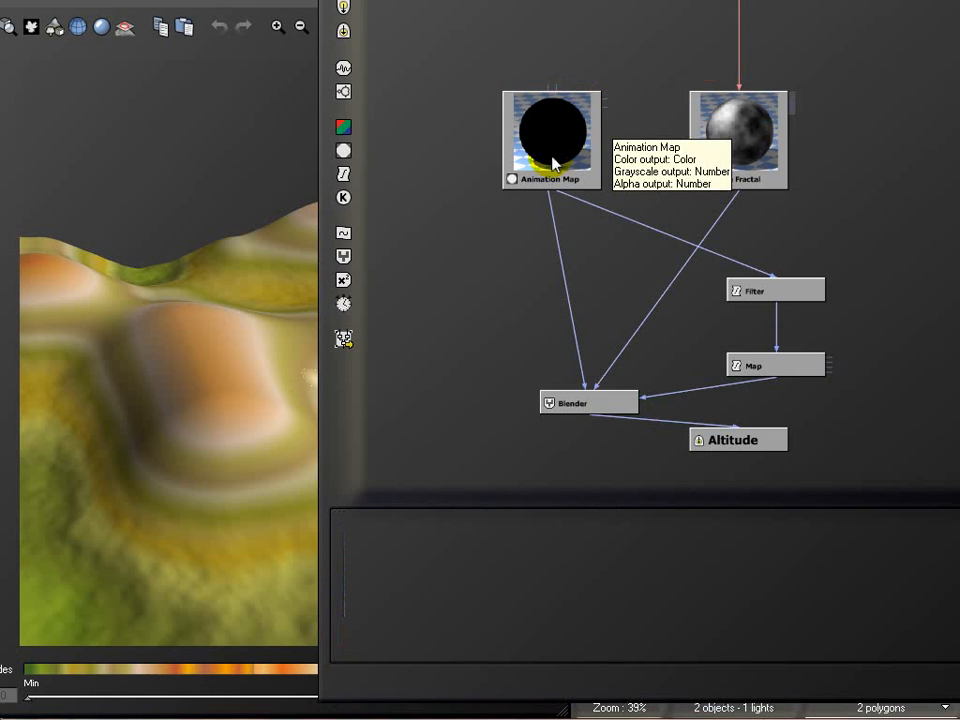
Change the Animation Map node to a Projected Texture Map and load terrain3.jpg as its image
left_click(556, 143)
left_click(530, 512)
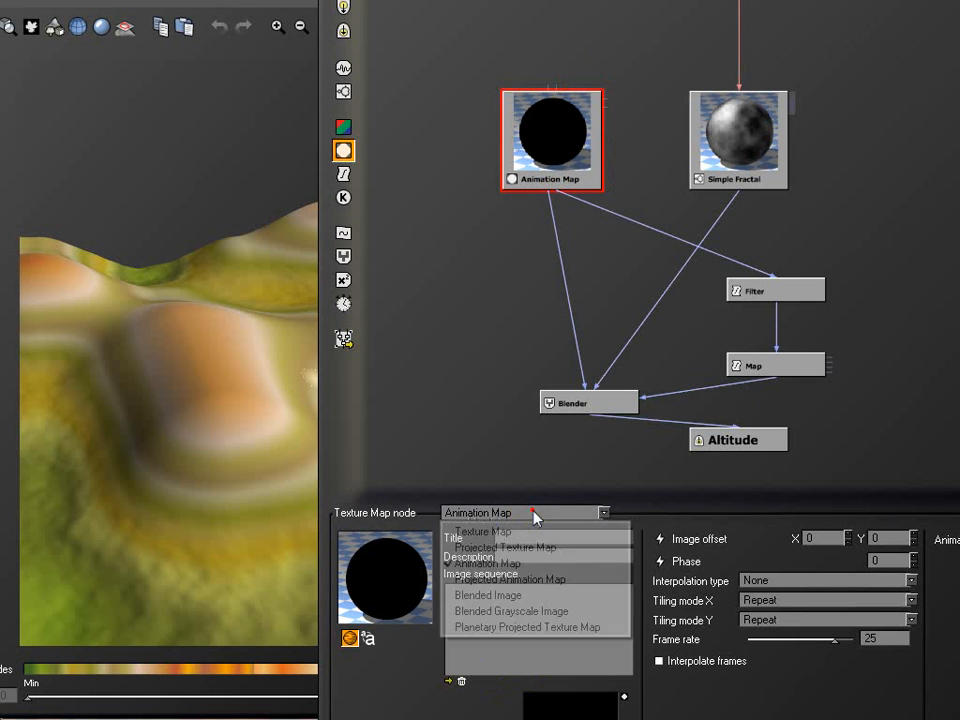
left_click(496, 548)
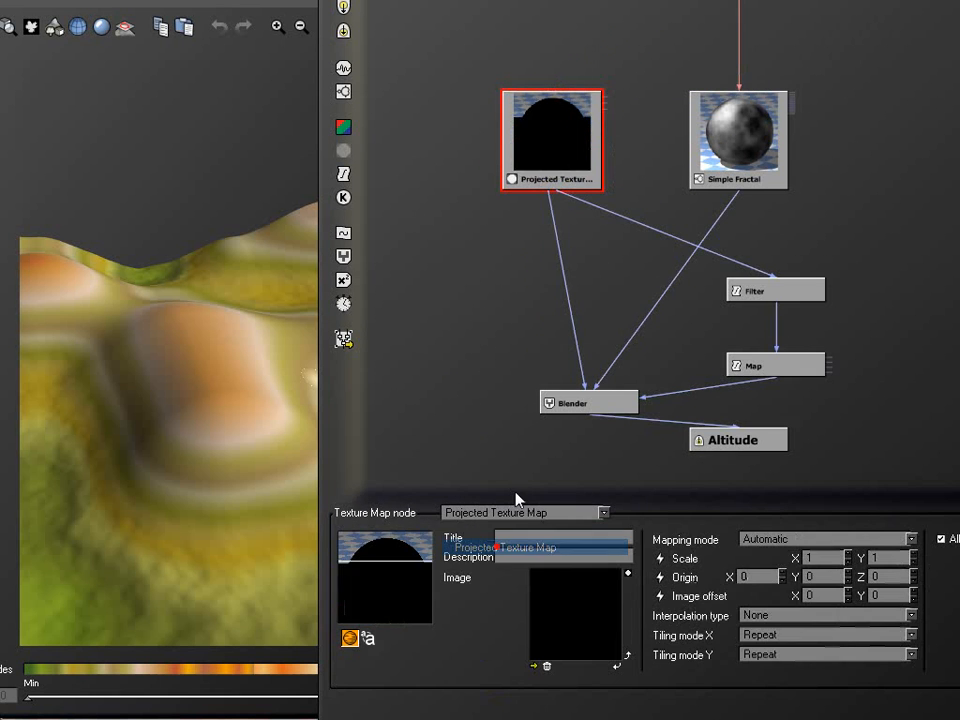
left_click(537, 664)
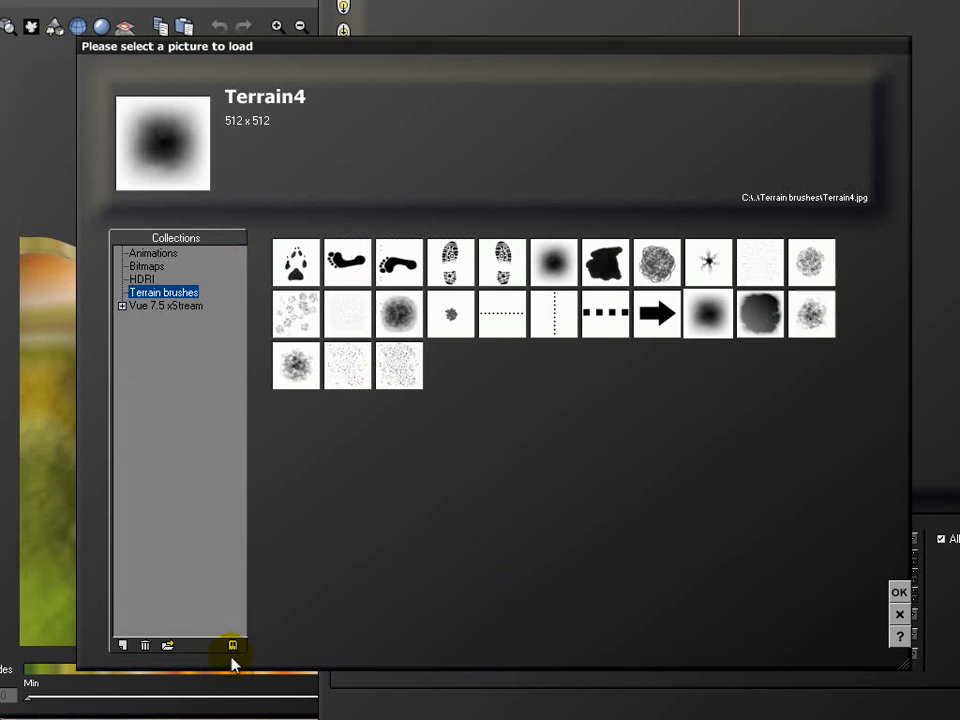
left_click(167, 646)
left_click(230, 124)
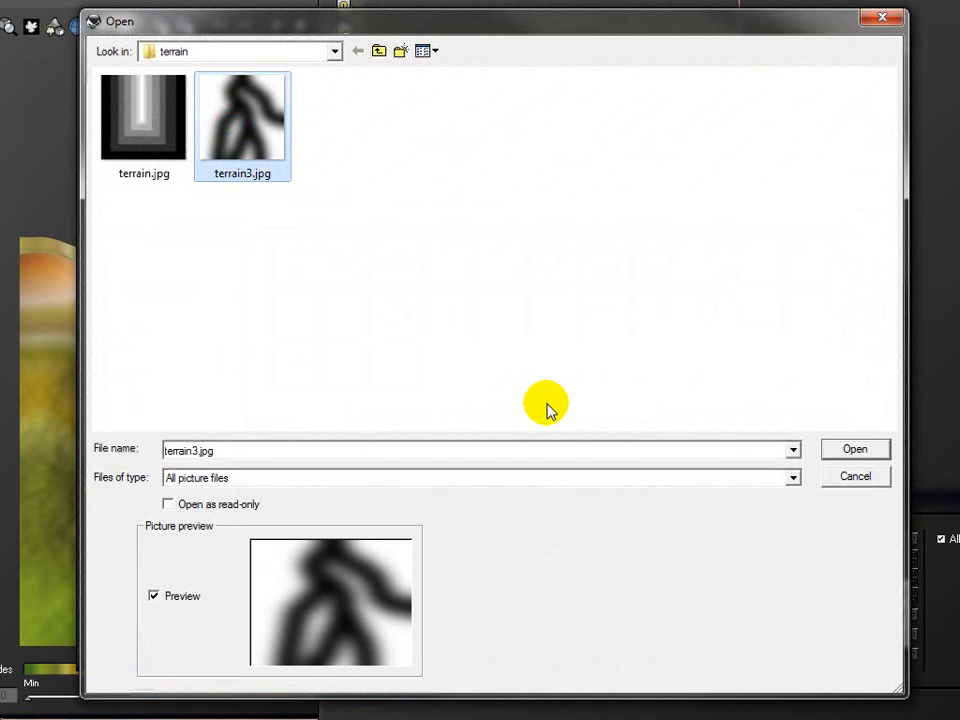
left_click(856, 449)
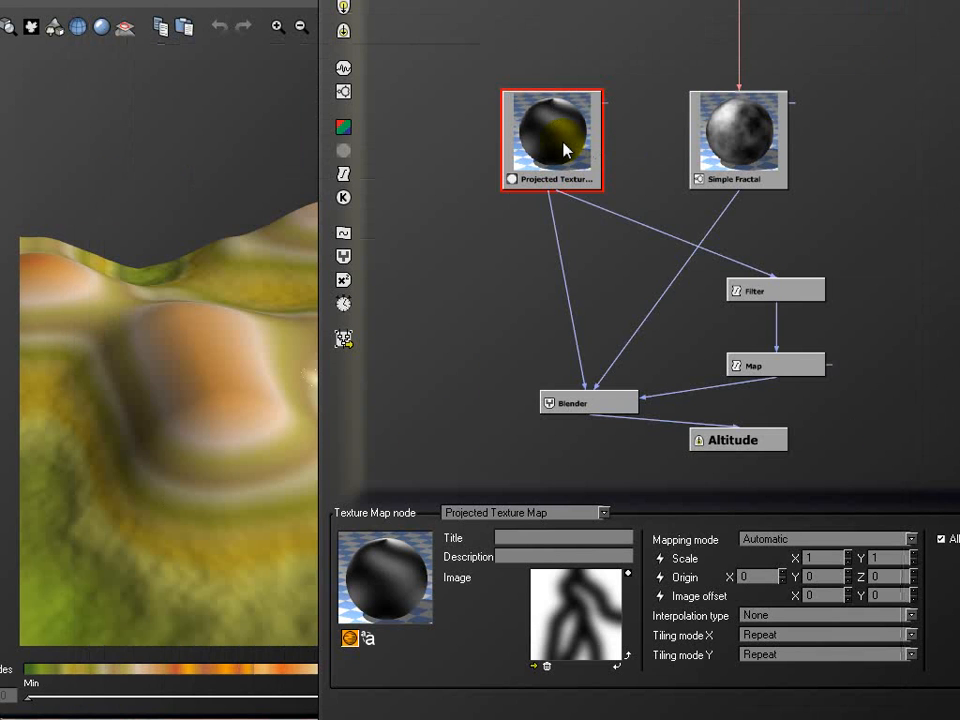
In the Filter node's profile, set the end keypoint to Y 1.0, its neighbour to about (0.51, 0.21) and the sloping start's keypoint to about (-0.41, -0.78)
left_click(148, 139)
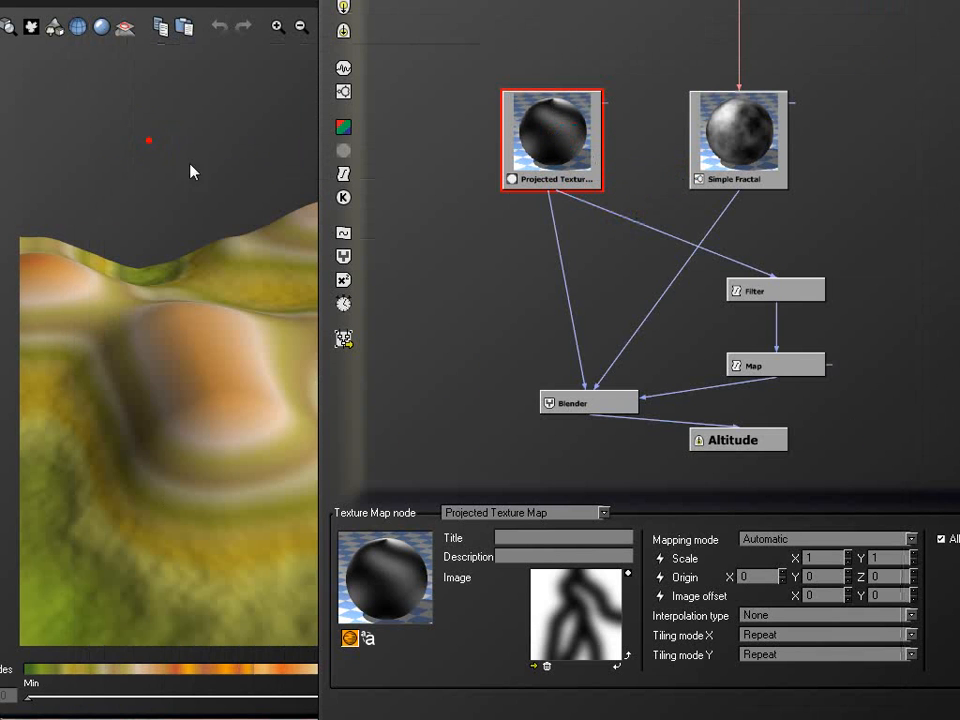
right_click_drag(206, 408, 233, 363)
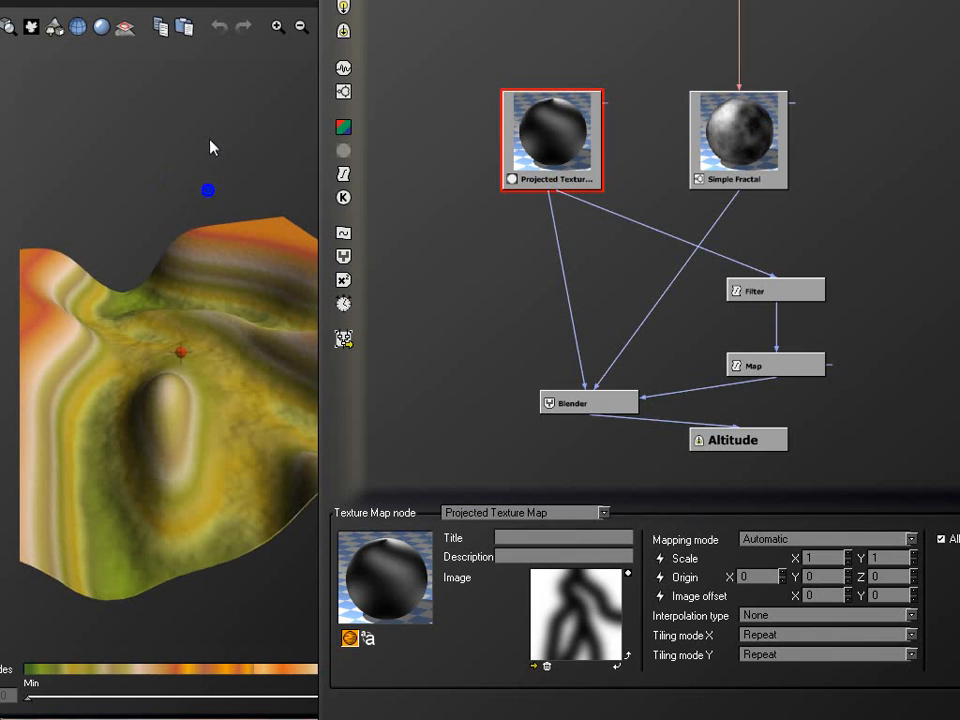
right_click_drag(247, 384, 137, 456)
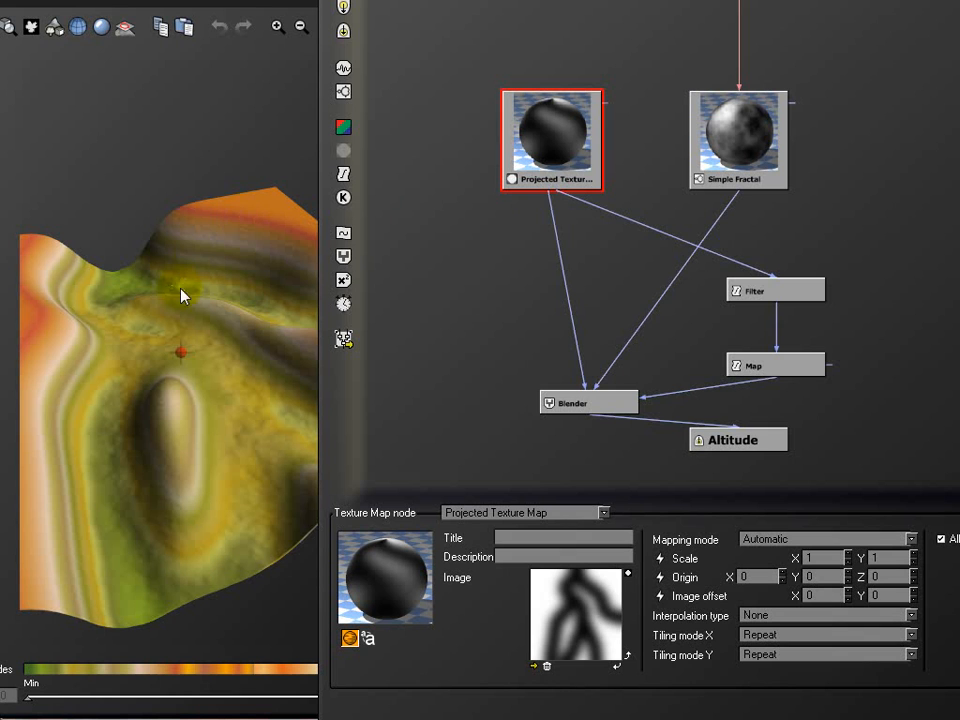
left_click(778, 290)
right_click(575, 580)
left_click(592, 600)
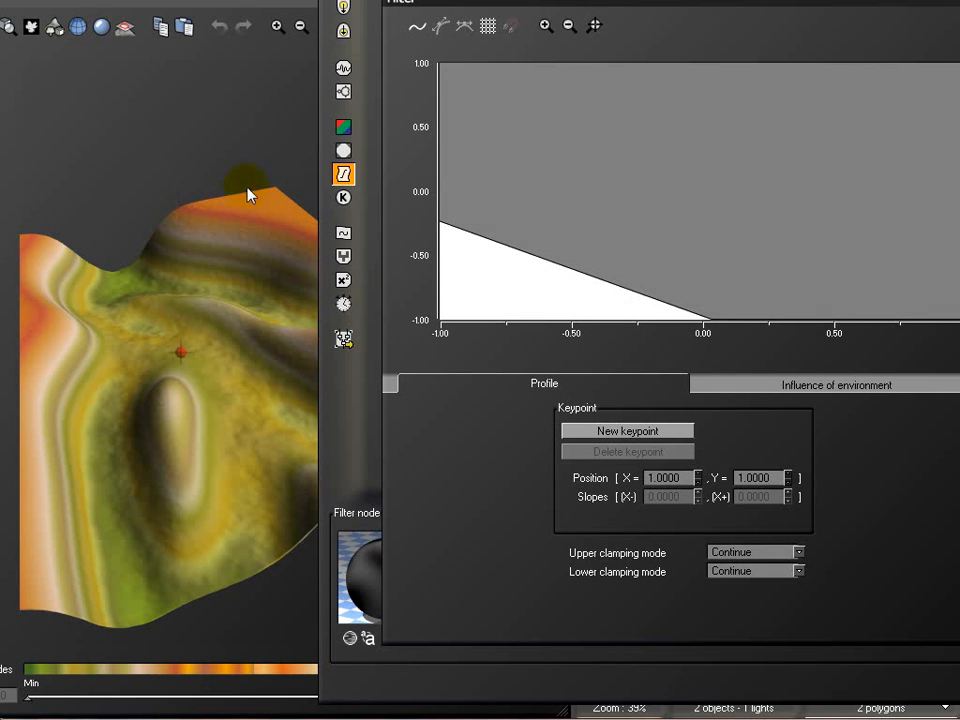
left_click_drag(441, 221, 596, 291)
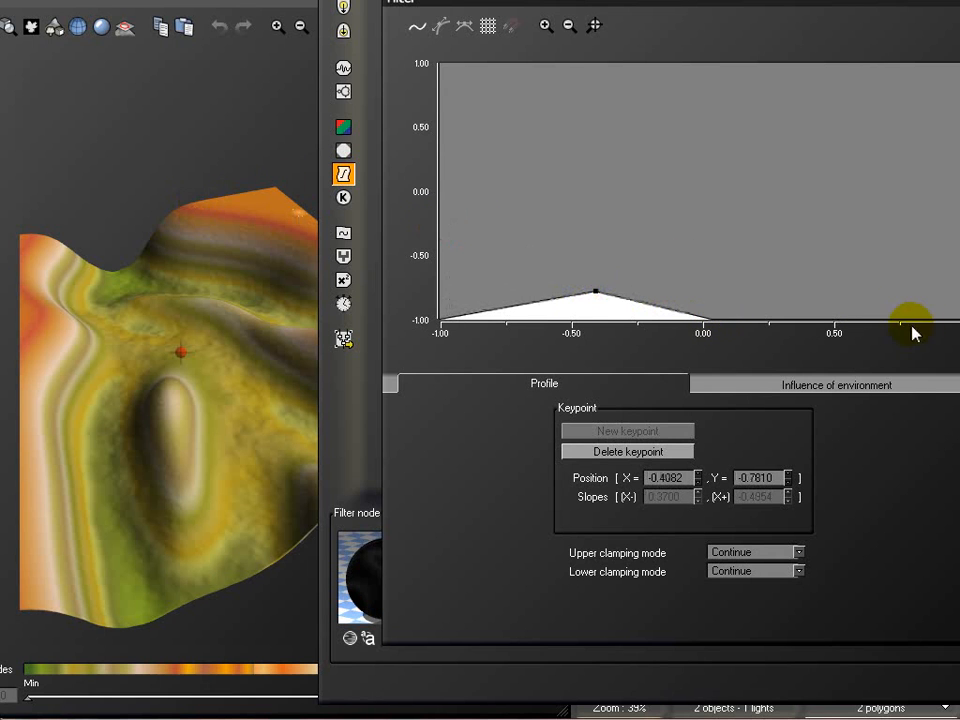
left_click(849, 318)
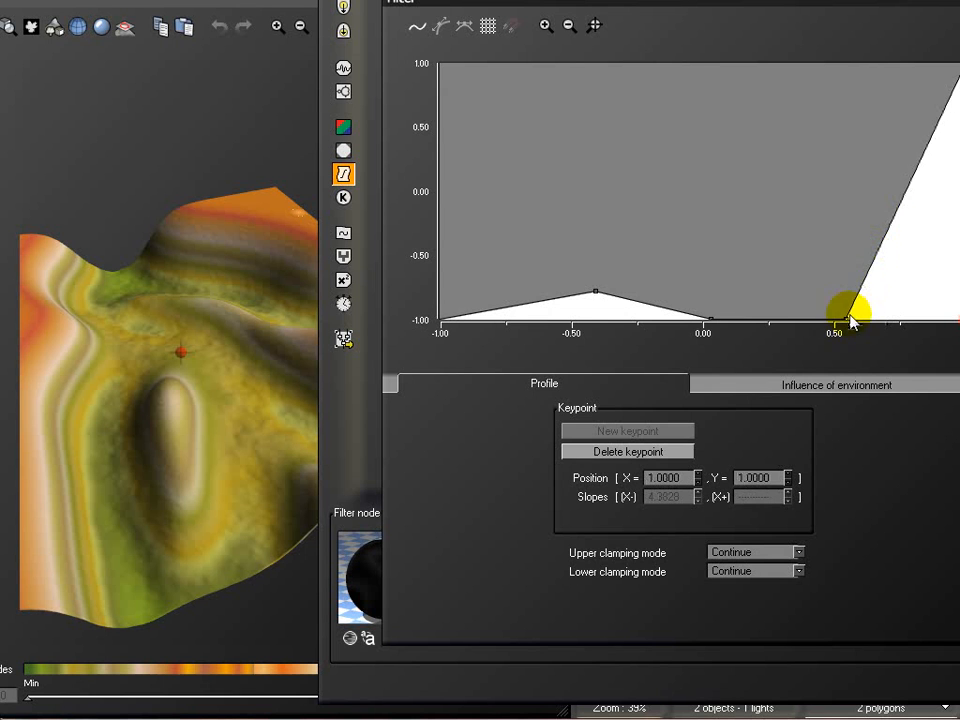
left_click_drag(849, 318, 836, 163)
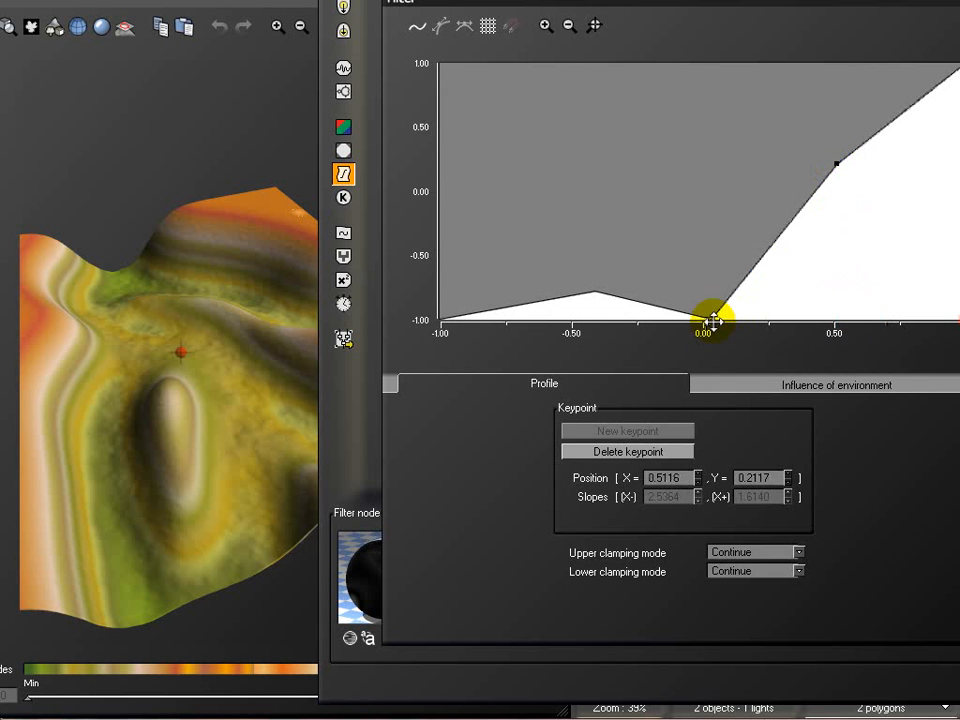
Move the profile's middle keypoint to about X 0.09, Y -0.50 and the lowest inner keypoint to about X -0.24, Y -0.91
left_click_drag(709, 320, 733, 275)
left_click_drag(596, 289, 639, 307)
left_click_drag(77, 163, 244, 316)
left_click_drag(186, 377, 84, 229)
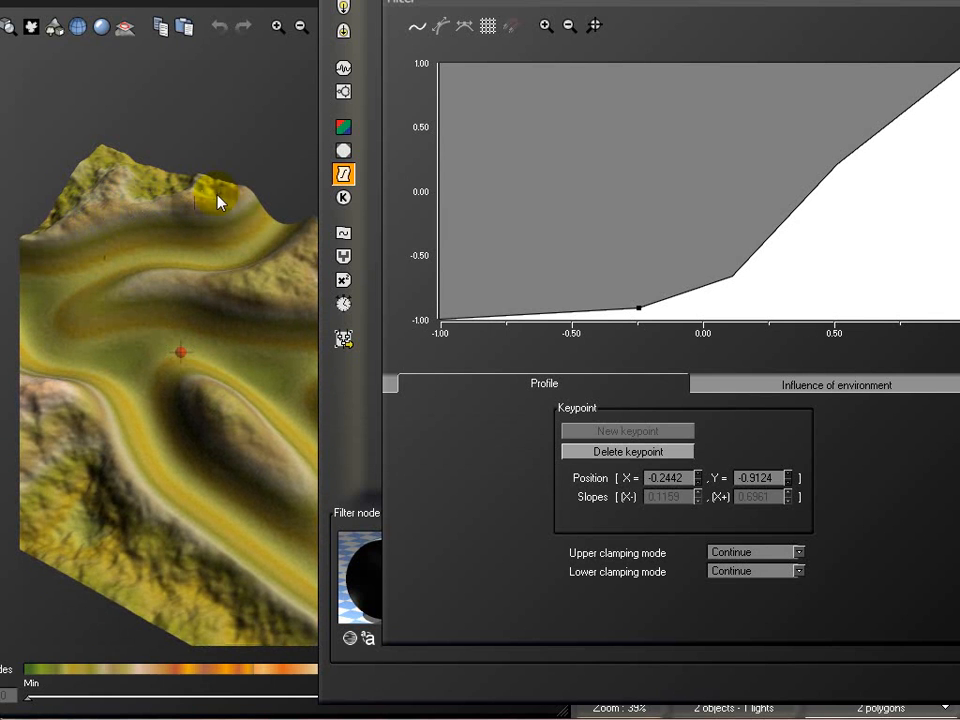
left_click_drag(268, 276, 223, 285)
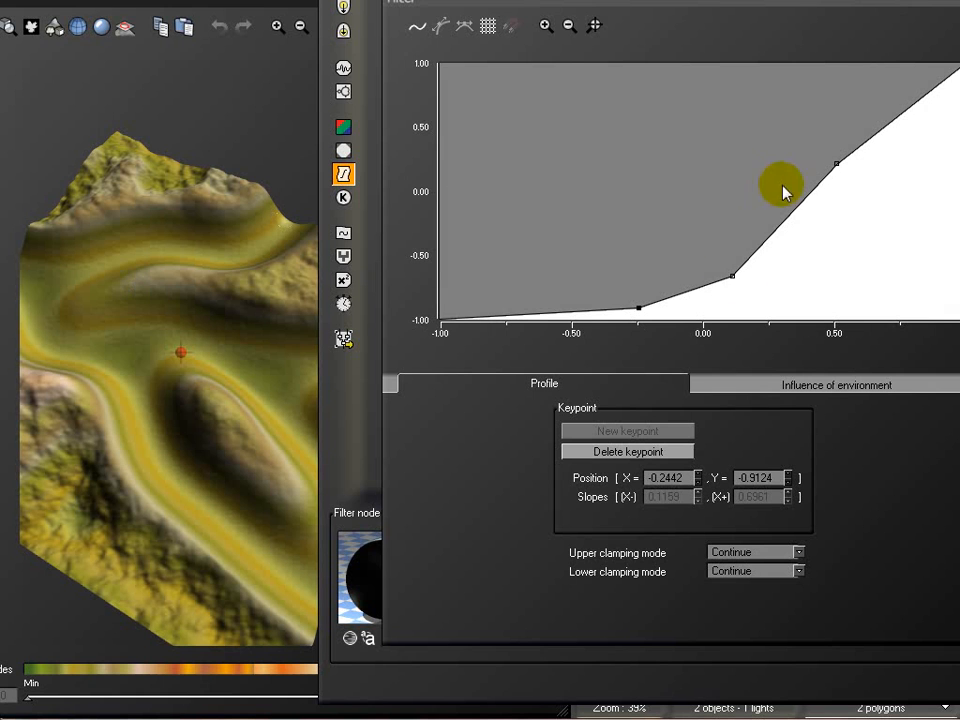
left_click_drag(733, 275, 727, 256)
left_click_drag(242, 112, 261, 233)
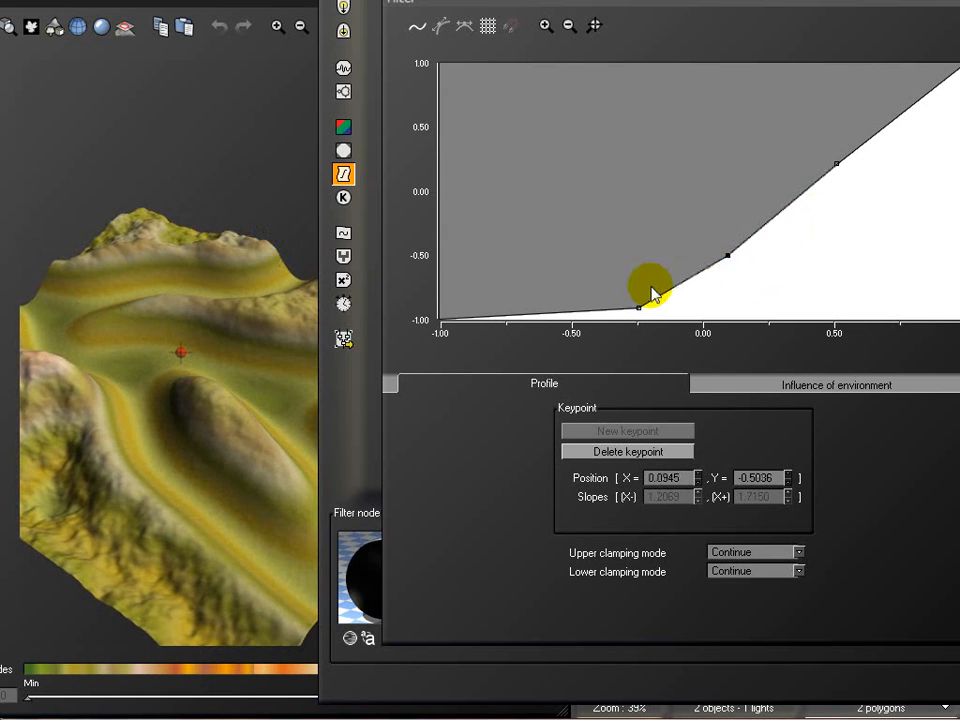
Try the lowest inner keypoint at about X -0.07, Y -1.0 against the terrain, and move it to about X -0.13, Y -0.81
left_click_drag(637, 310, 685, 320)
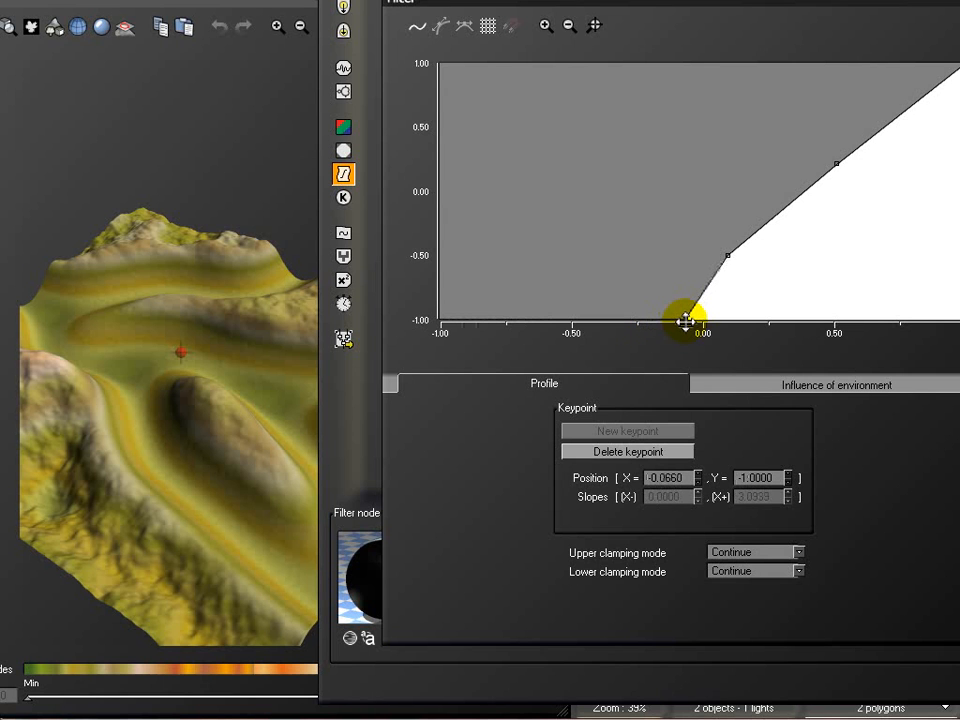
left_click(240, 171)
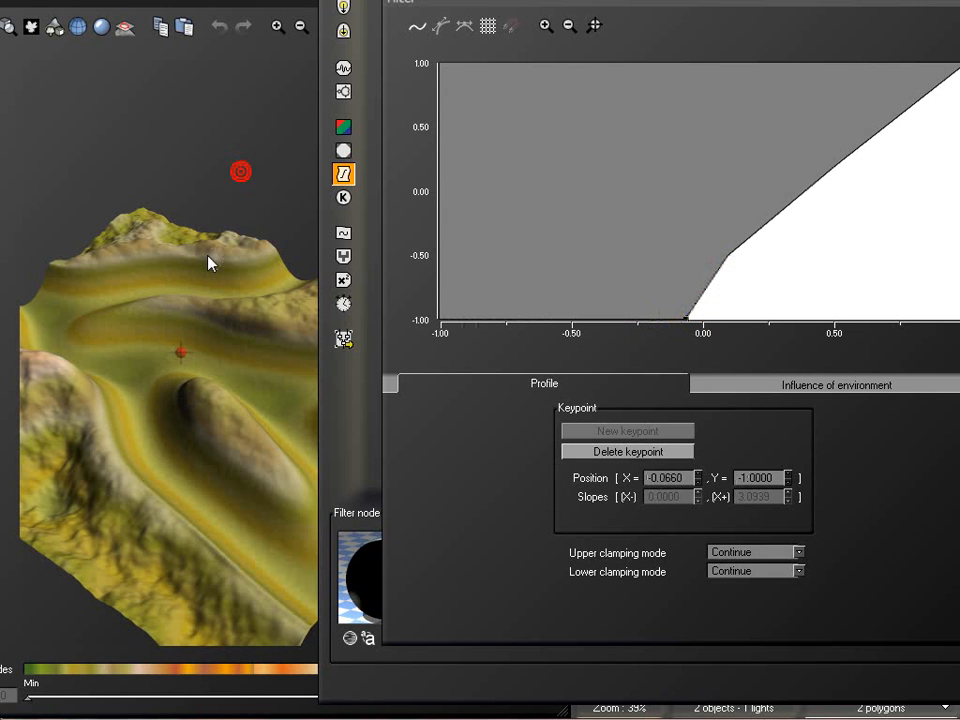
left_click_drag(265, 267, 290, 305)
mouse_move(201, 366)
left_mouse_down()
mouse_move(193, 279)
mouse_move(246, 317)
mouse_move(199, 349)
left_mouse_up()
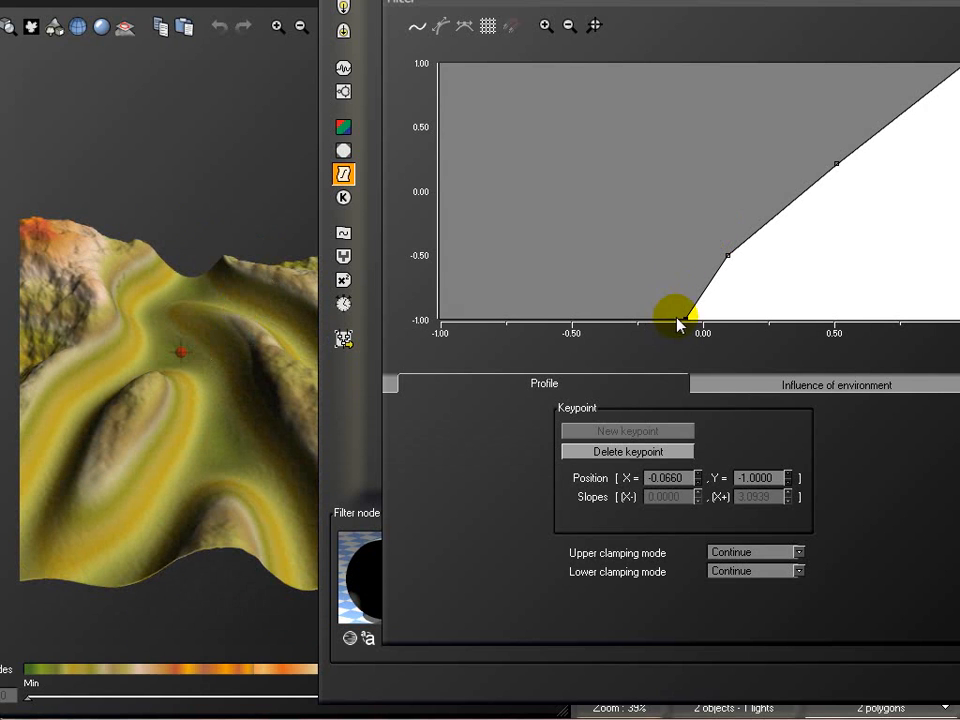
left_click_drag(686, 319, 668, 295)
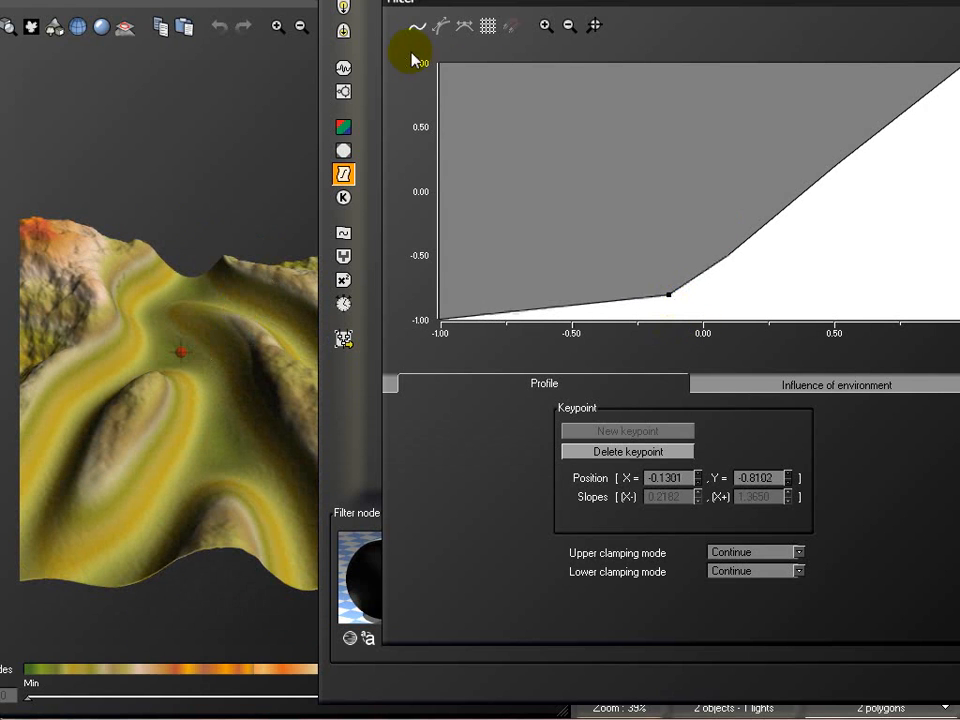
Smooth the filter profile into a curve and move its upper keypoint to about X 0.38, Y 0.48
left_click(417, 26)
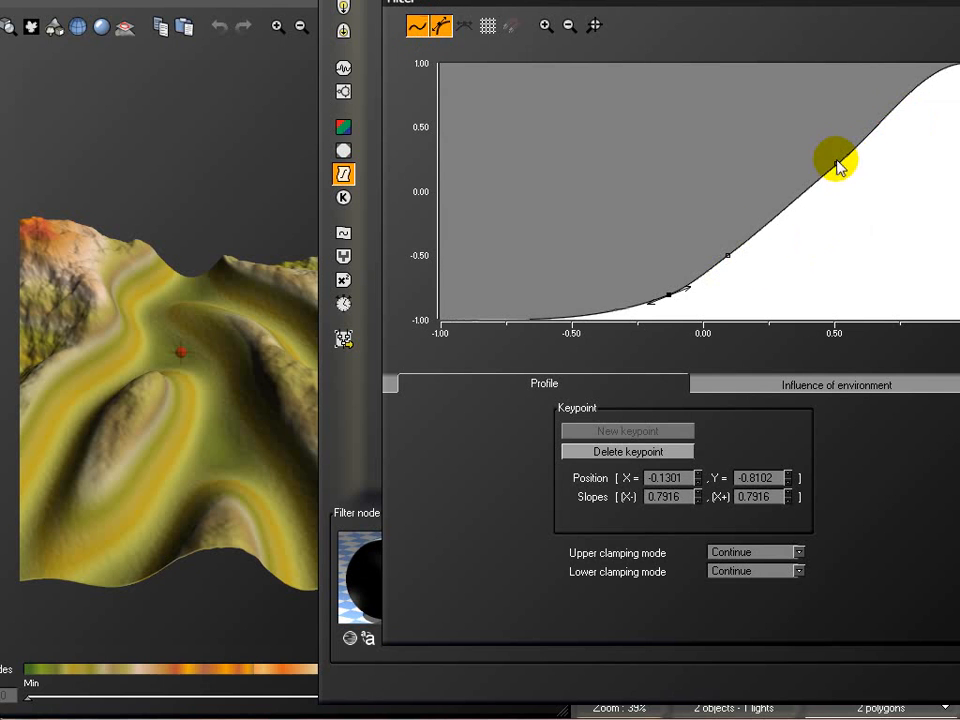
left_click_drag(836, 163, 802, 129)
left_click_drag(197, 214, 251, 208)
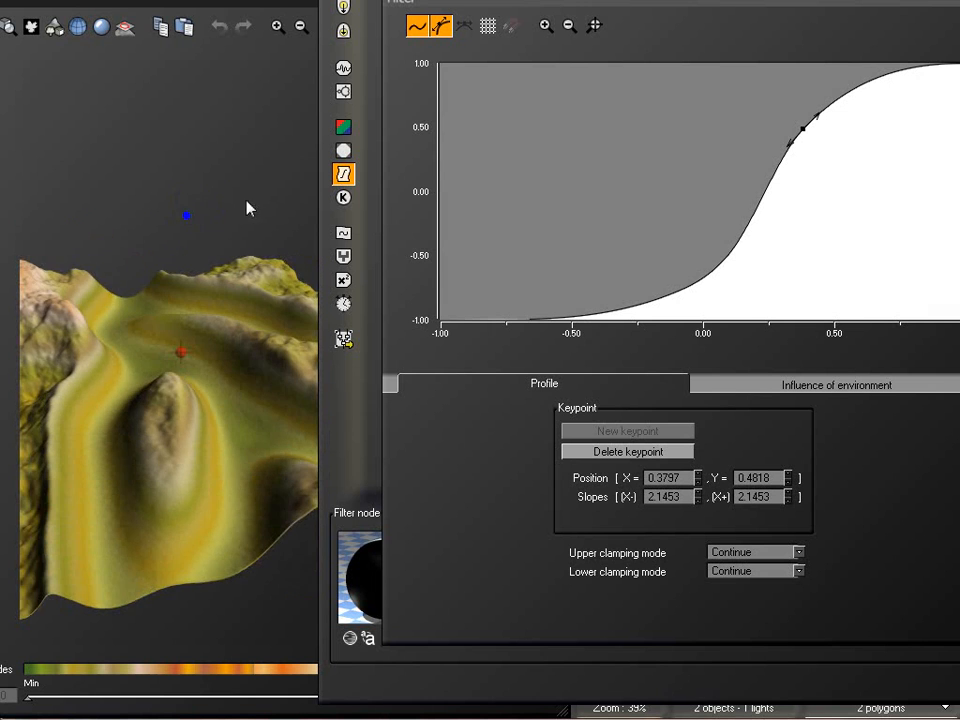
Examine the terrain from several angles to see how the image map's valleys blend into the fractal slopes
left_click_drag(221, 381, 168, 465)
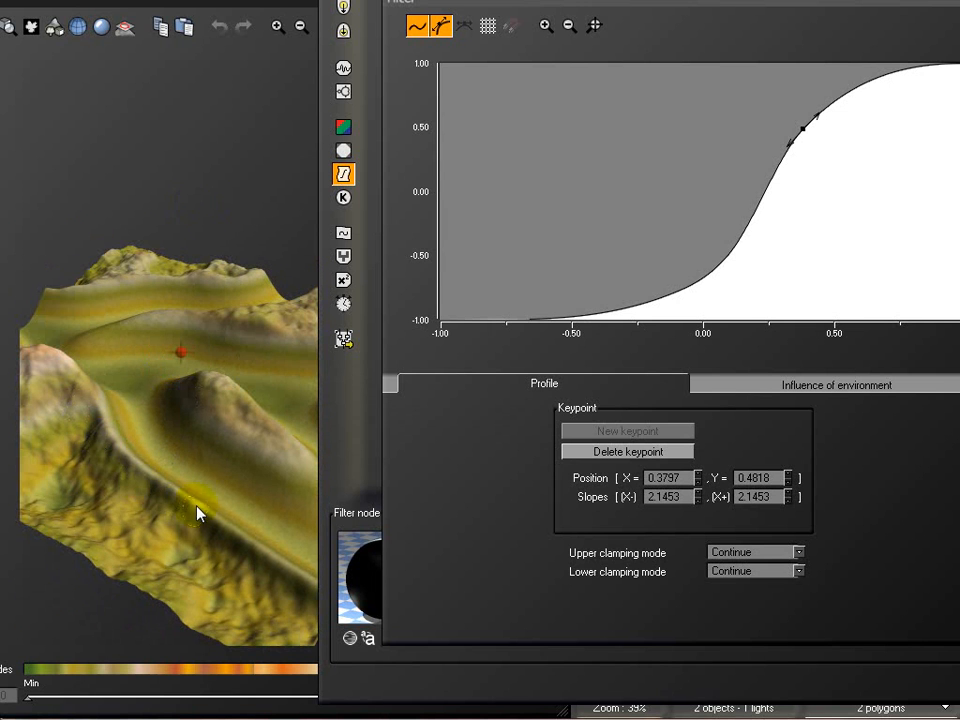
left_click_drag(237, 296, 146, 245)
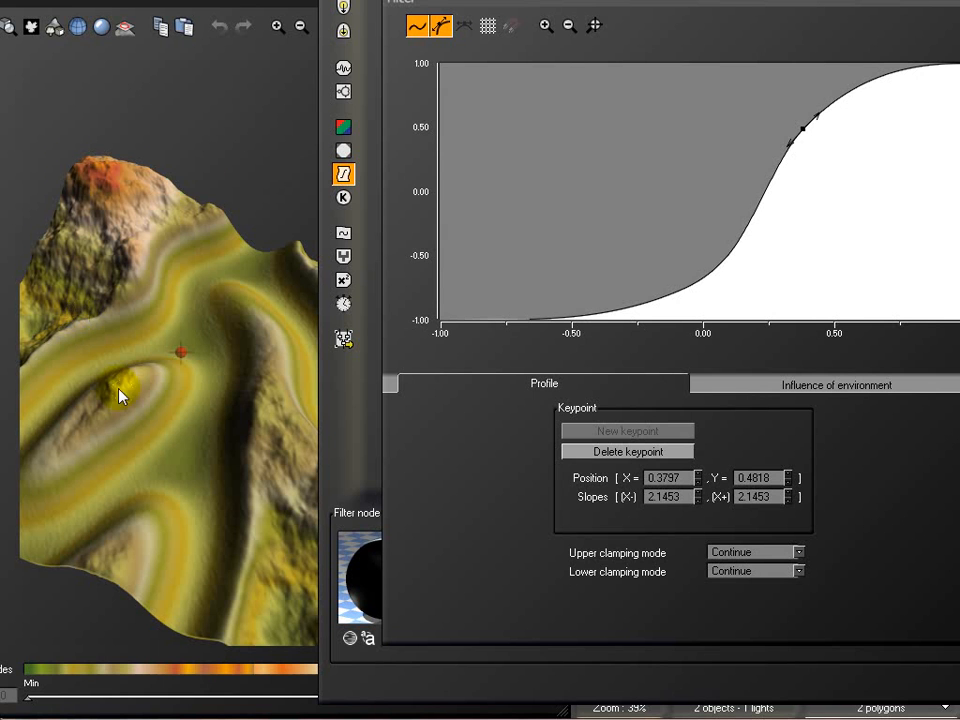
left_click_drag(165, 517, 167, 420)
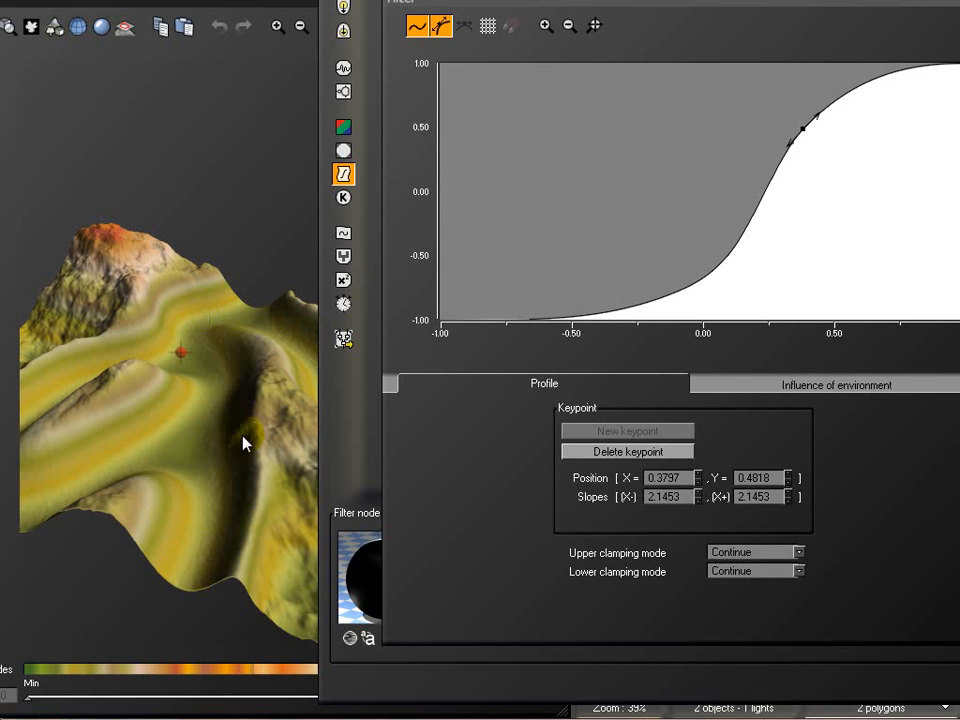
left_click_drag(273, 381, 199, 394)
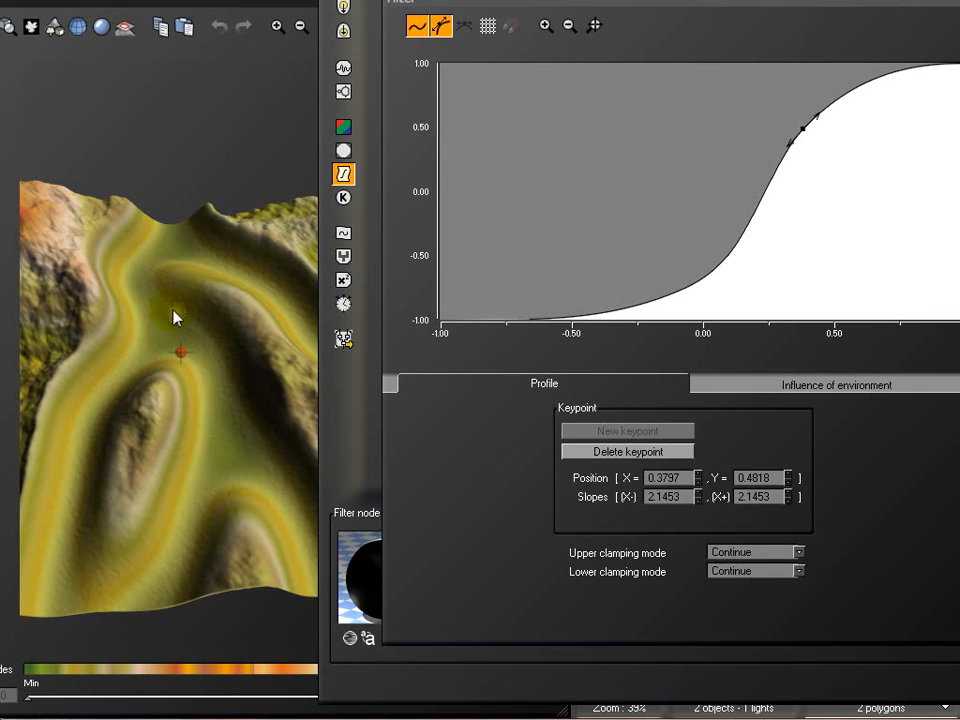
left_click_drag(216, 294, 226, 273)
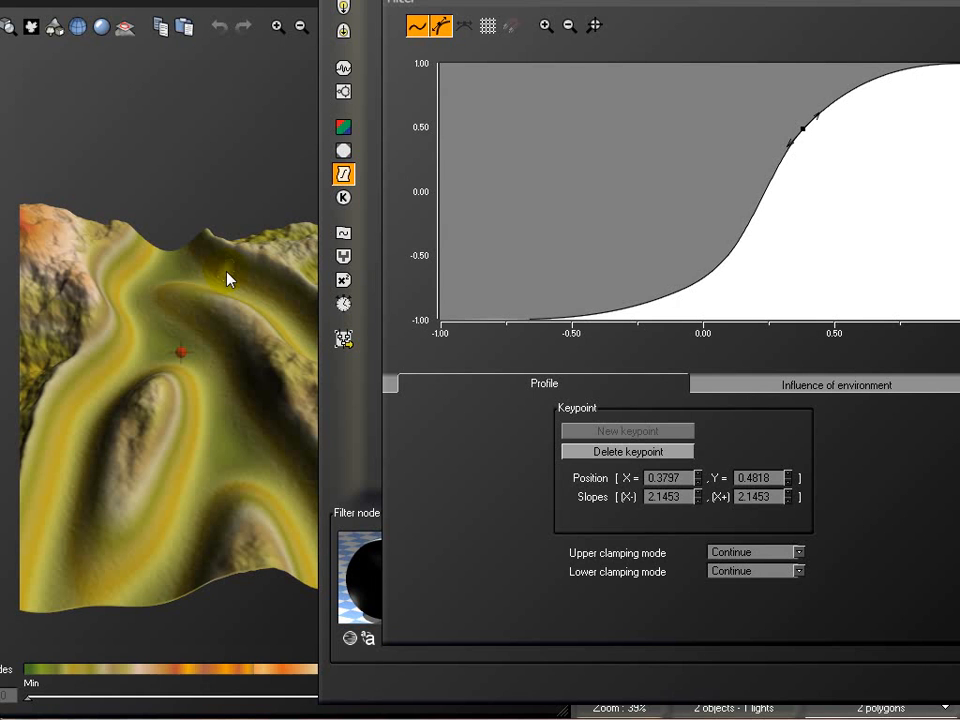
mouse_move(200, 272)
left_mouse_down()
mouse_move(210, 244)
mouse_move(128, 283)
left_mouse_up()
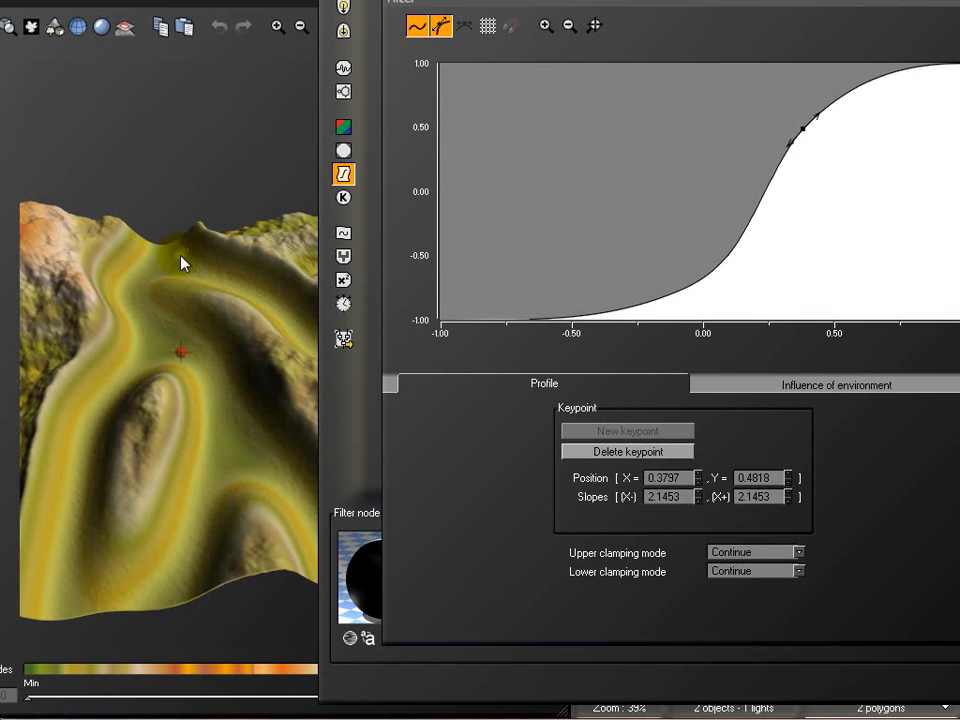
left_click_drag(212, 262, 96, 254)
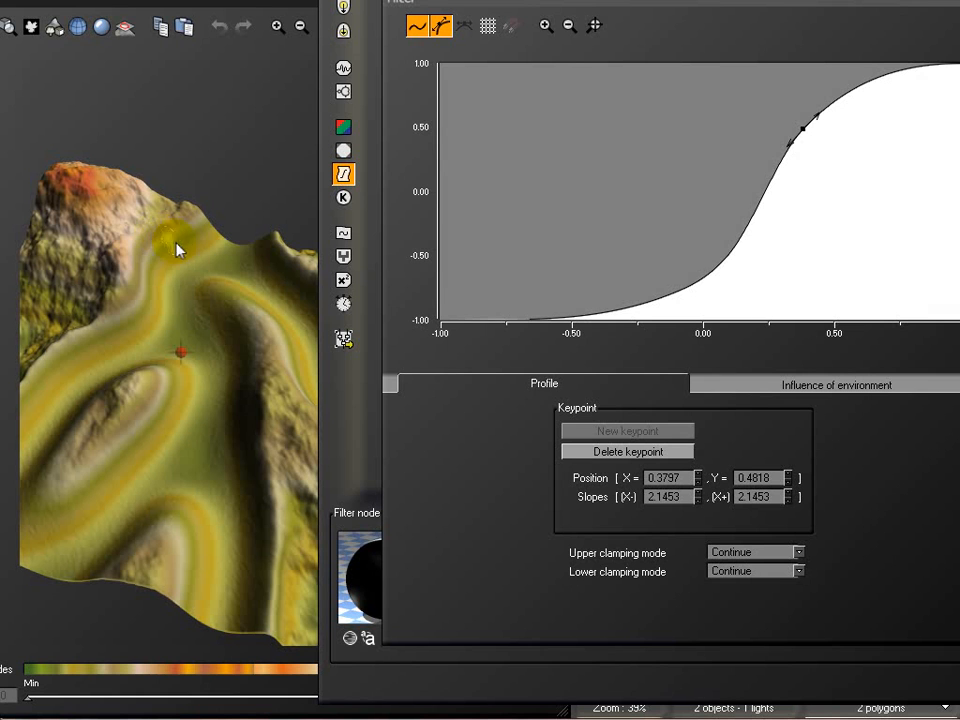
right_click_drag(132, 250, 142, 212)
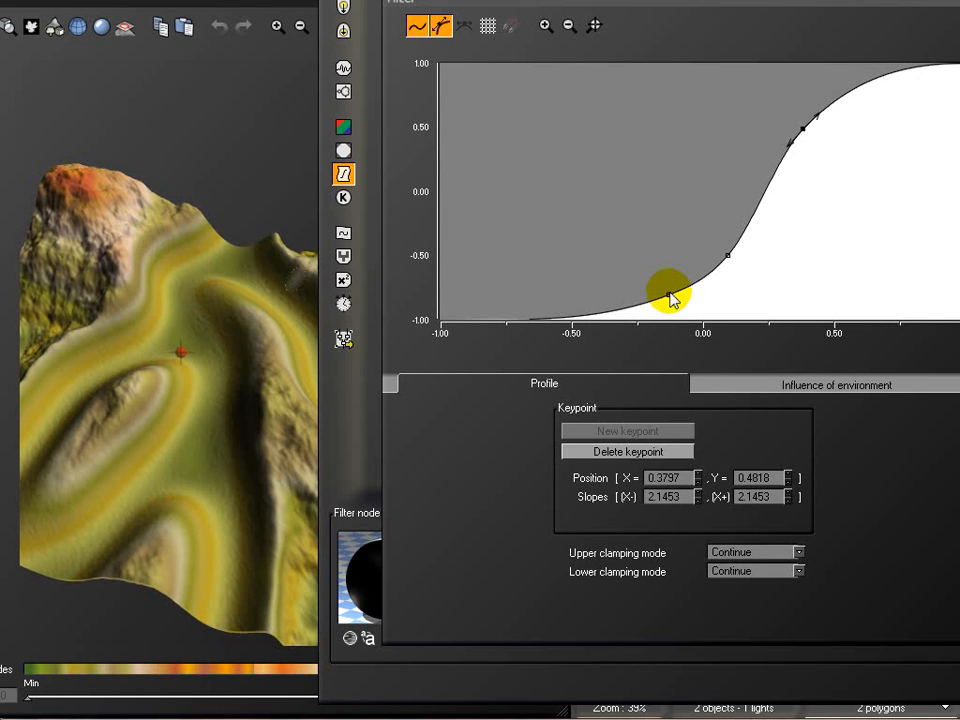
Return the profile to straight segments and move its inner keypoints to about (0.09, -1.0), (0.36, -0.64) and (0.77, 0.25)
left_click(438, 26)
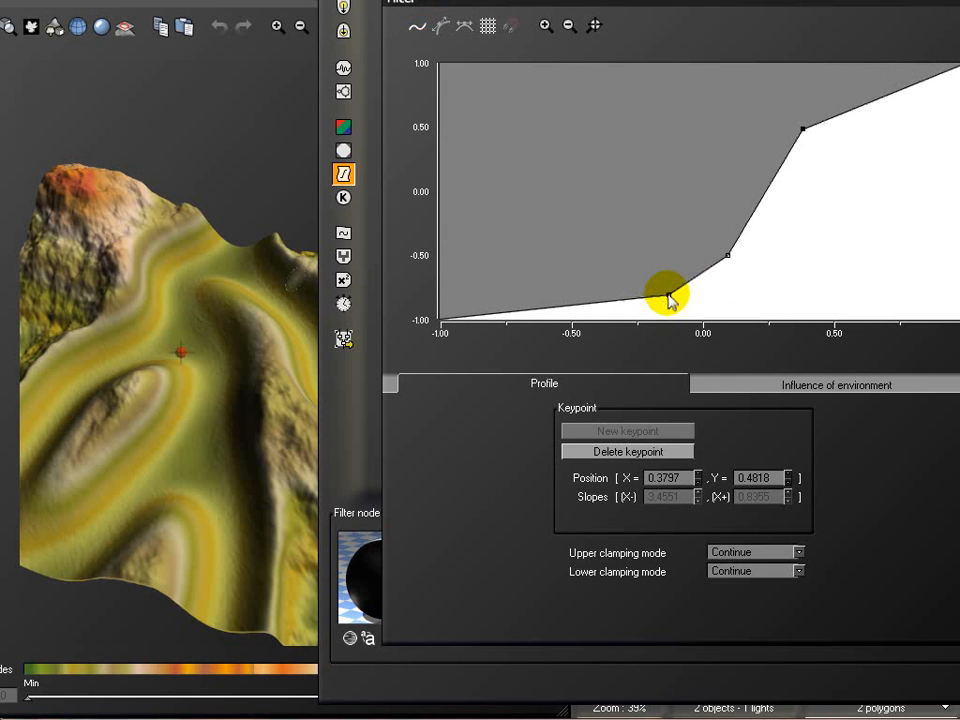
left_click_drag(668, 296, 744, 328)
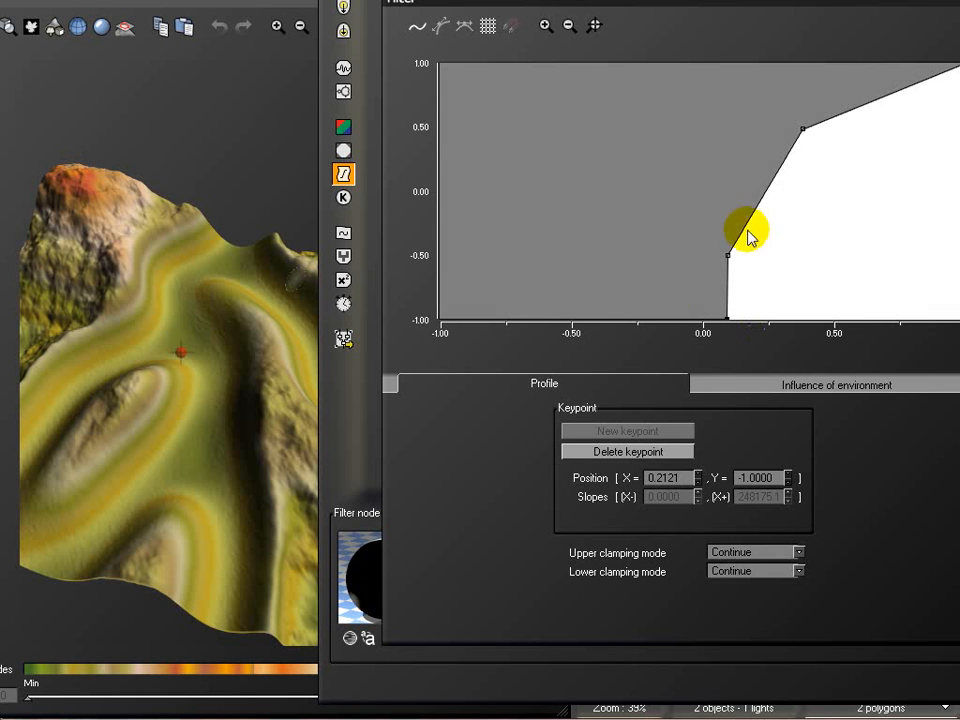
left_click_drag(730, 256, 797, 268)
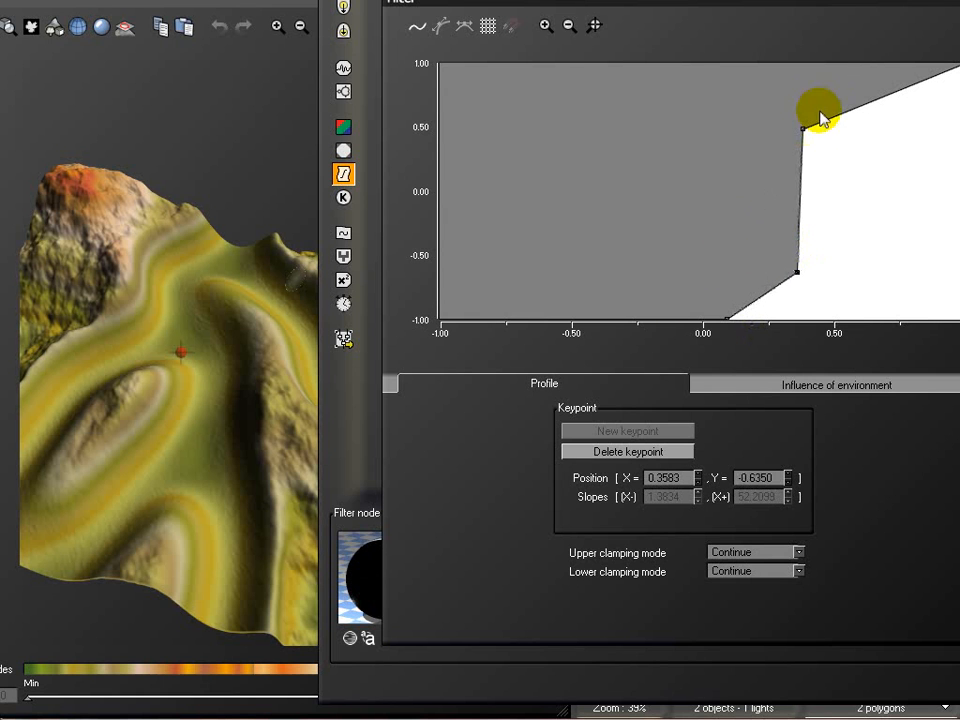
left_click_drag(803, 131, 907, 159)
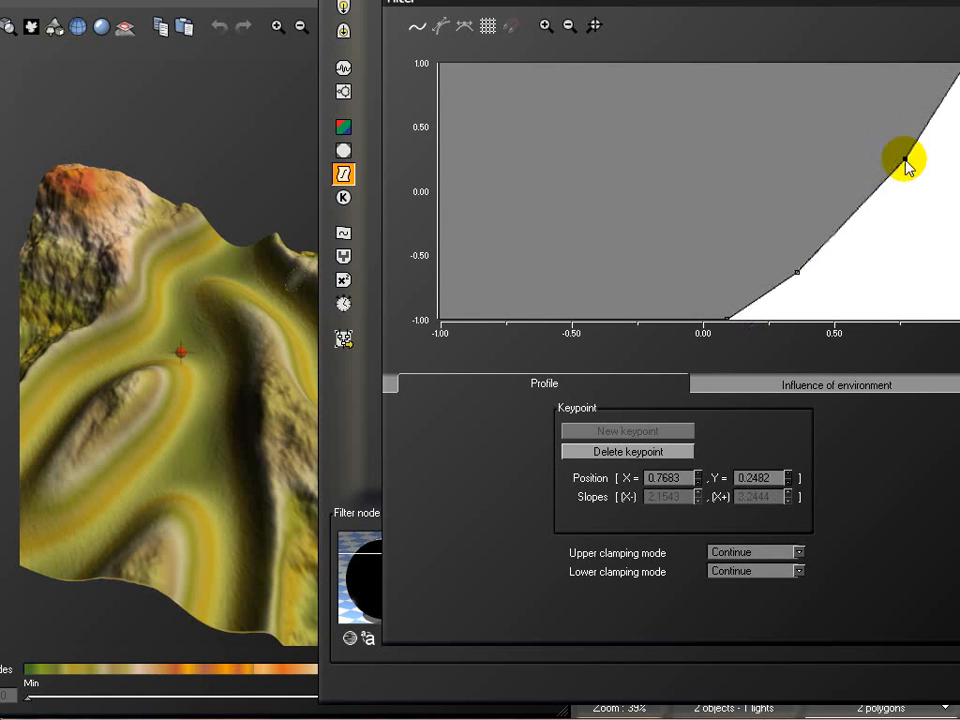
Review the terrain produced by the reshaped filter profile from several sides, and accept the profile
left_click(178, 125)
left_click_drag(286, 302, 112, 295)
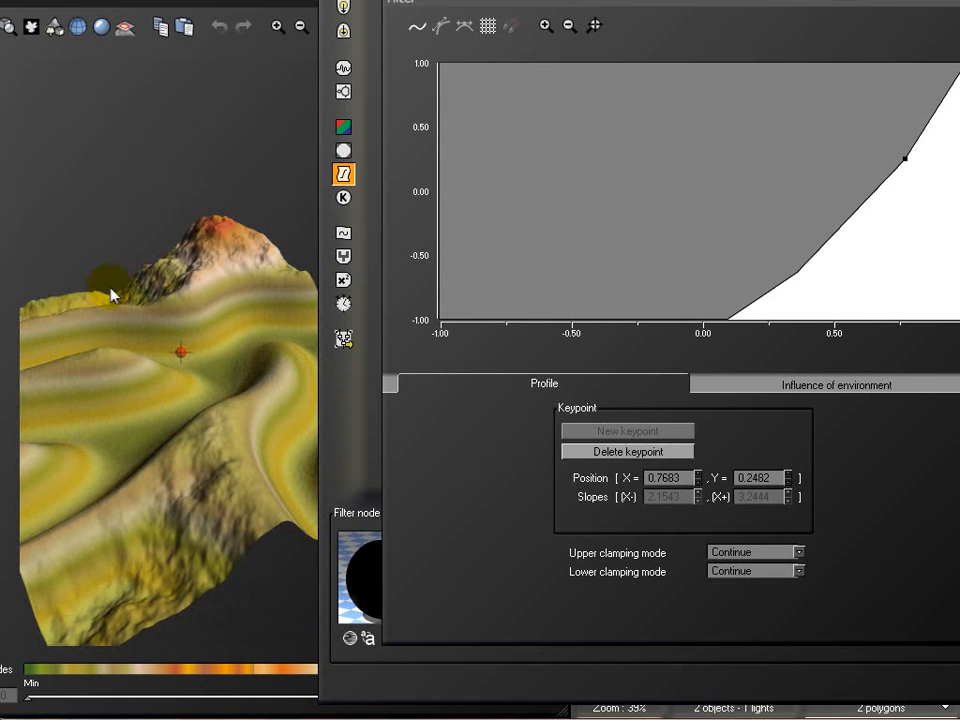
mouse_move(197, 453)
left_mouse_down()
mouse_move(249, 486)
mouse_move(193, 491)
mouse_move(244, 478)
mouse_move(227, 430)
mouse_move(223, 450)
mouse_move(58, 482)
mouse_move(255, 474)
mouse_move(150, 393)
mouse_move(150, 403)
mouse_move(214, 422)
left_mouse_up()
left_click_drag(187, 578, 237, 571)
left_click_drag(247, 510, 186, 546)
left_click_drag(146, 452, 193, 514)
left_click_drag(98, 453, 183, 396)
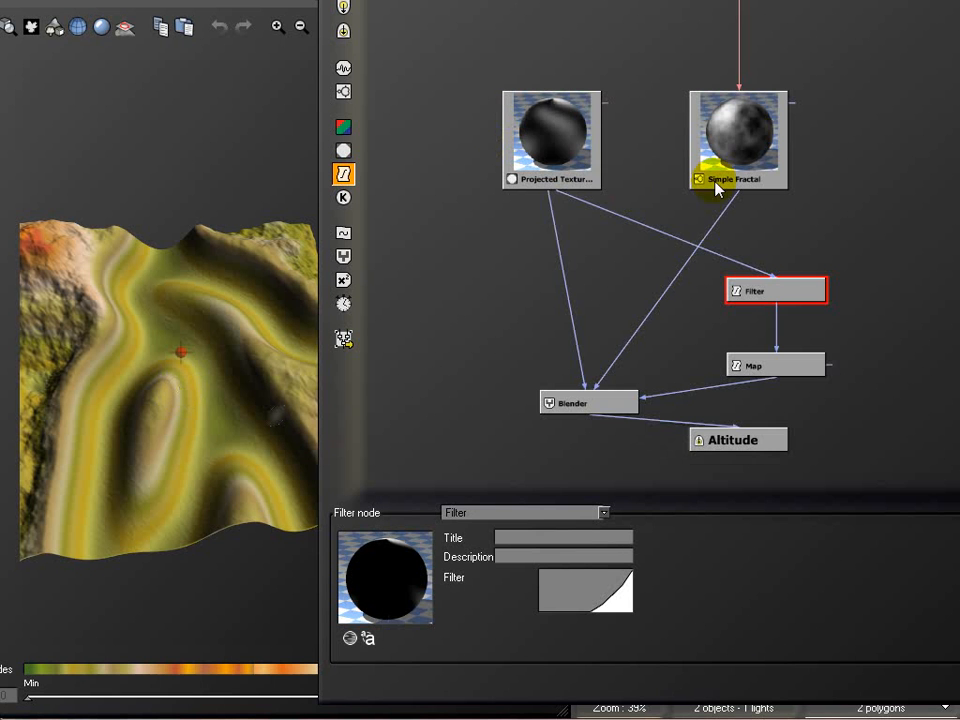
Move the Projected Texture, Simple Fractal, Filter, Map and Blender nodes up to make room above the Altitude output
left_click(514, 100)
left_click_drag(735, 120, 659, 82)
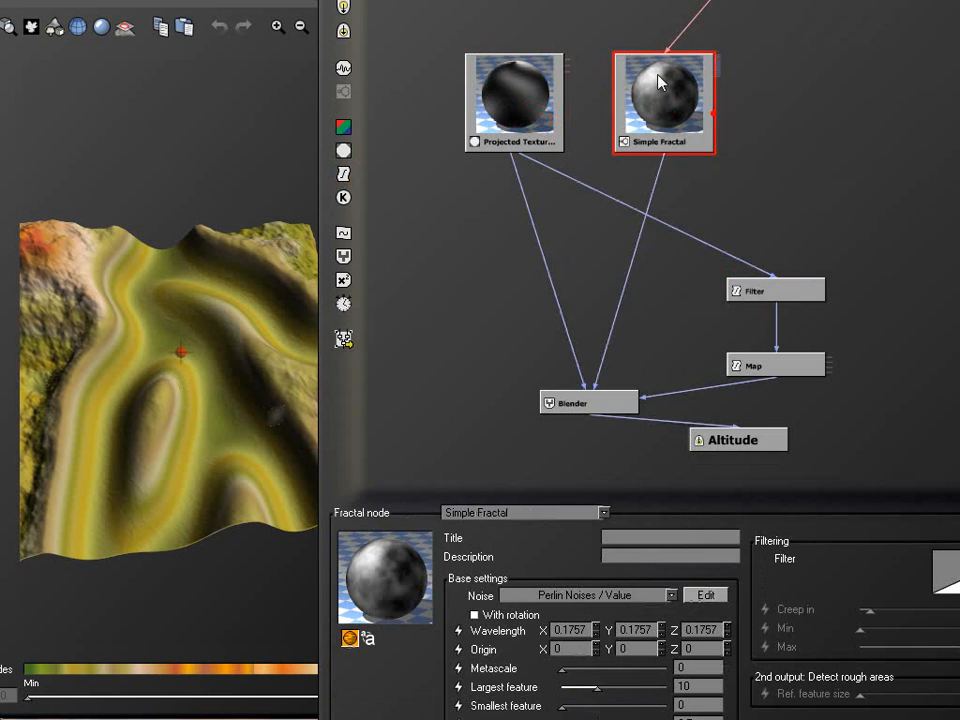
left_click_drag(815, 292, 765, 216)
left_click_drag(778, 368, 702, 290)
left_click_drag(604, 408, 606, 336)
Insert a second Blender node into the connection between the Blender and Altitude, and place it above Altitude
left_click(655, 378)
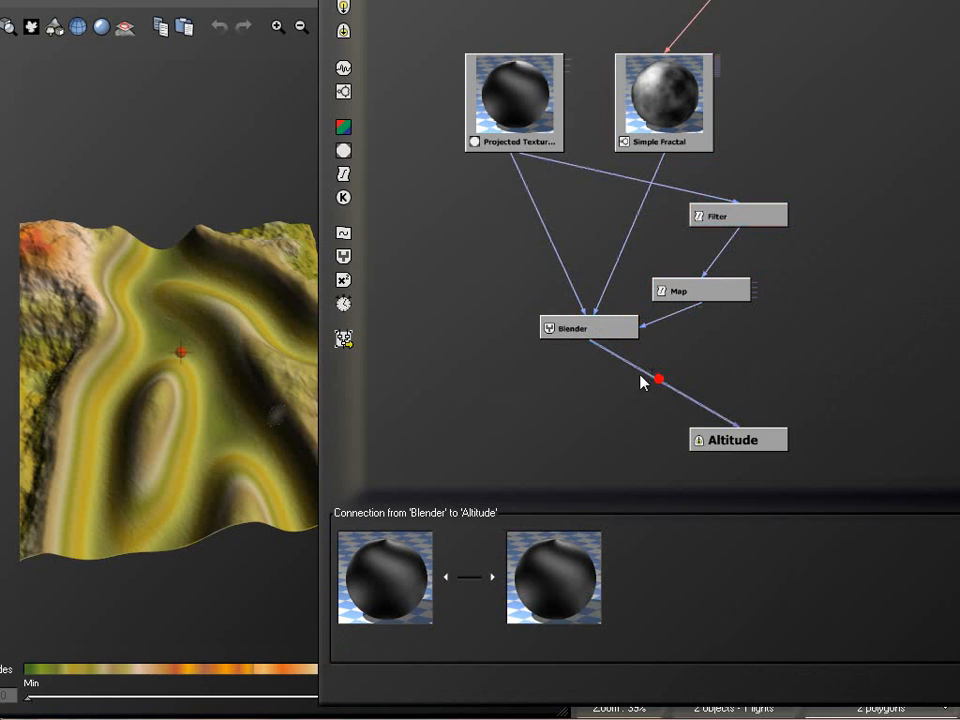
left_click(343, 257)
left_click_drag(652, 393, 730, 367)
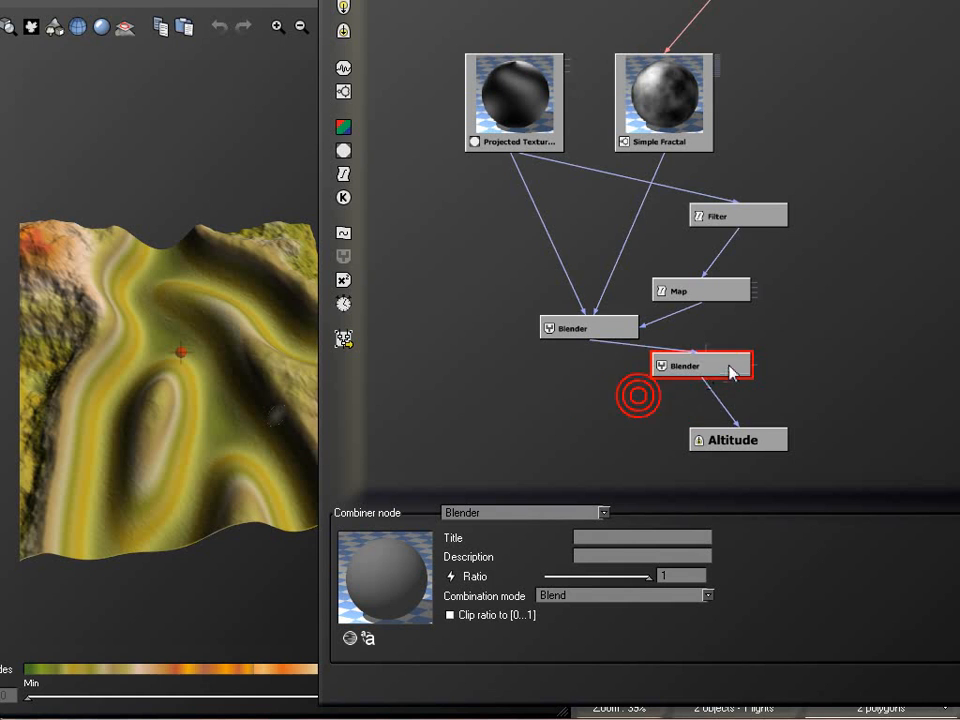
Duplicate the Simple Fractal, Filter, Map and first Blender nodes beside the originals, and connect the copied Blender to the new Blender's second input
left_click(678, 101)
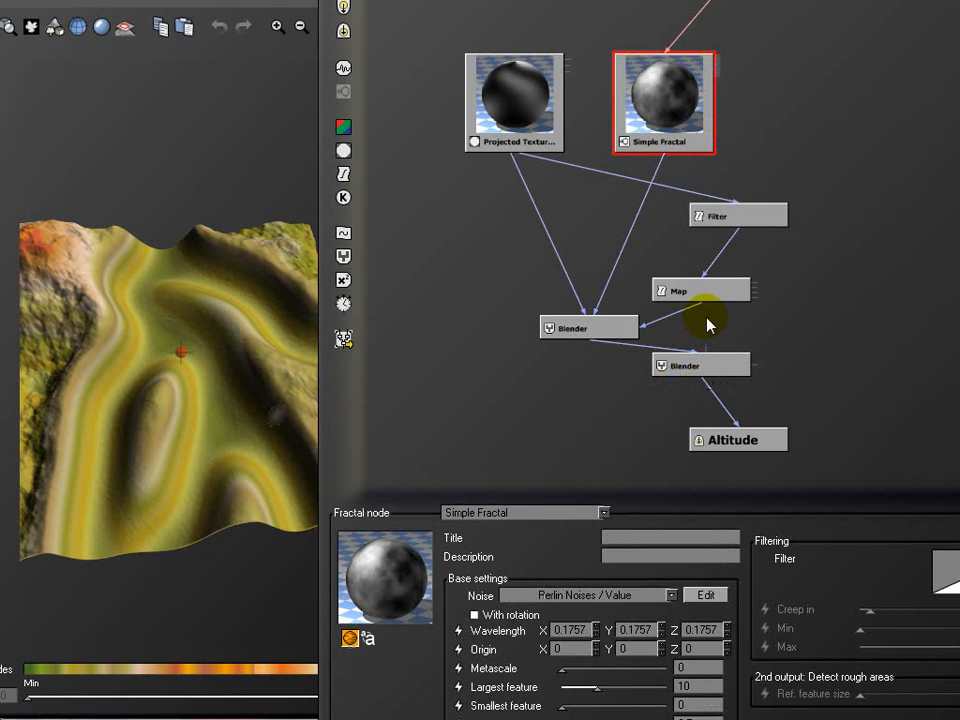
left_click(605, 326)
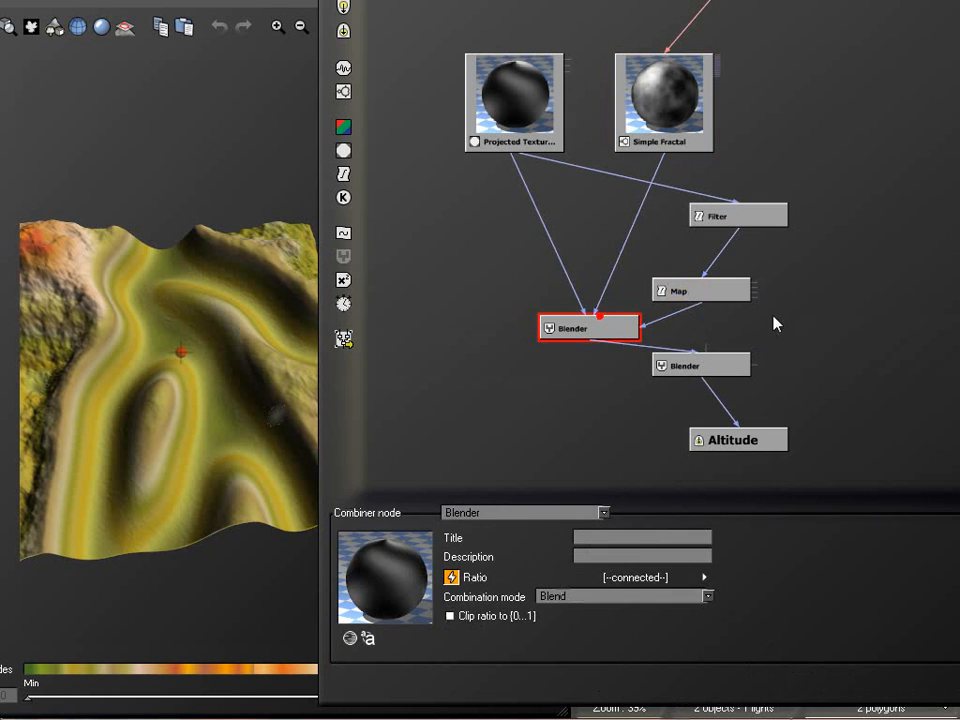
left_click(697, 290, "ctrl")
left_click(744, 214, "ctrl")
left_click(664, 96, "ctrl")
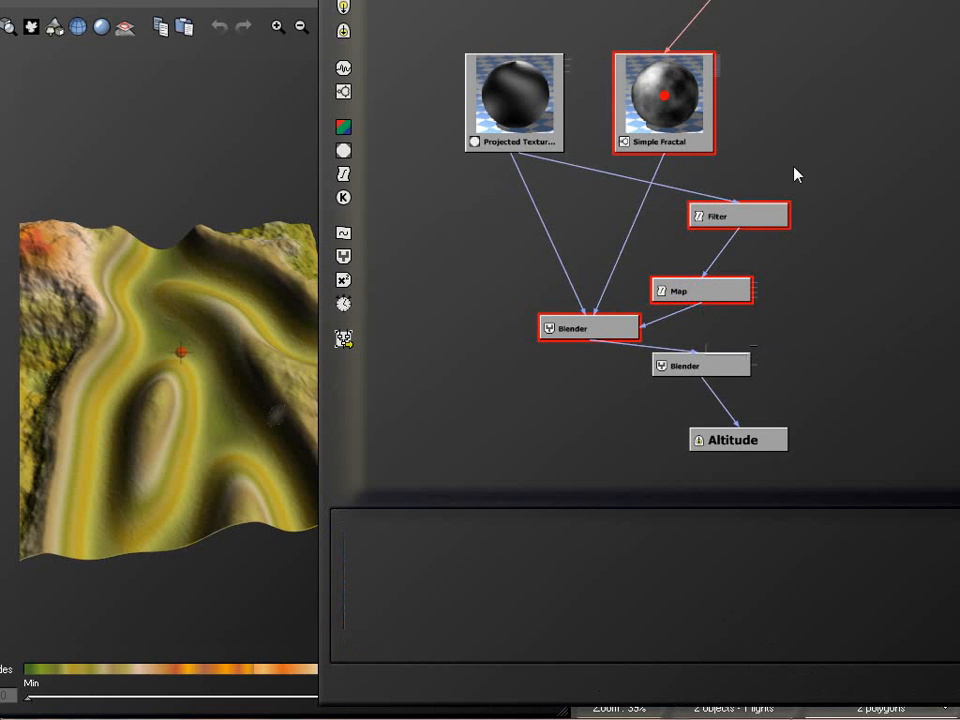
left_click(928, 114)
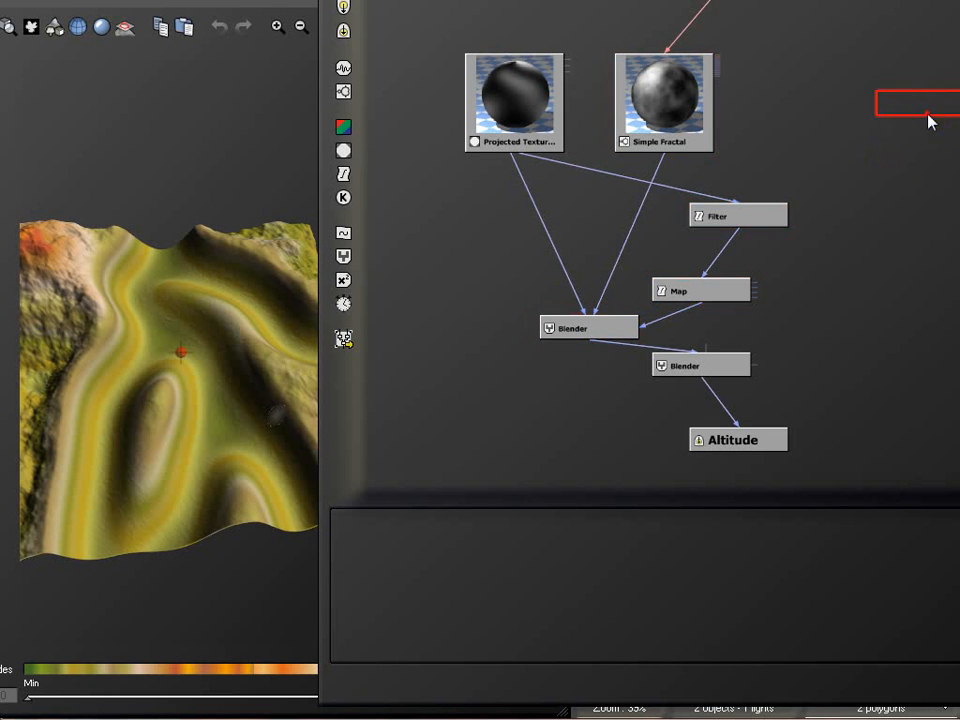
left_click(928, 147)
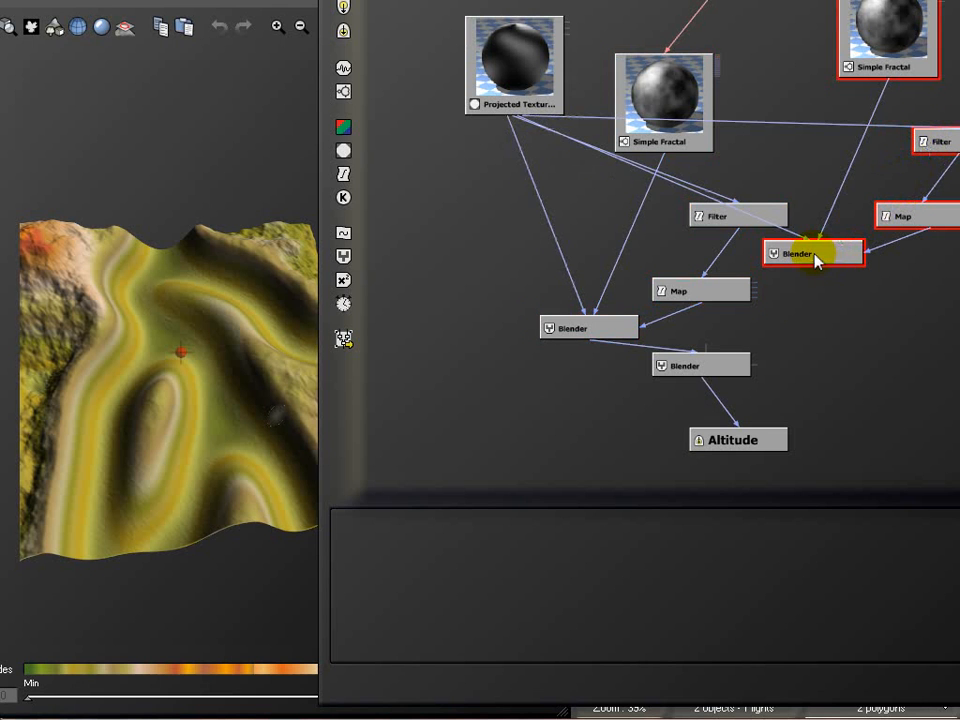
left_click_drag(707, 352, 871, 324)
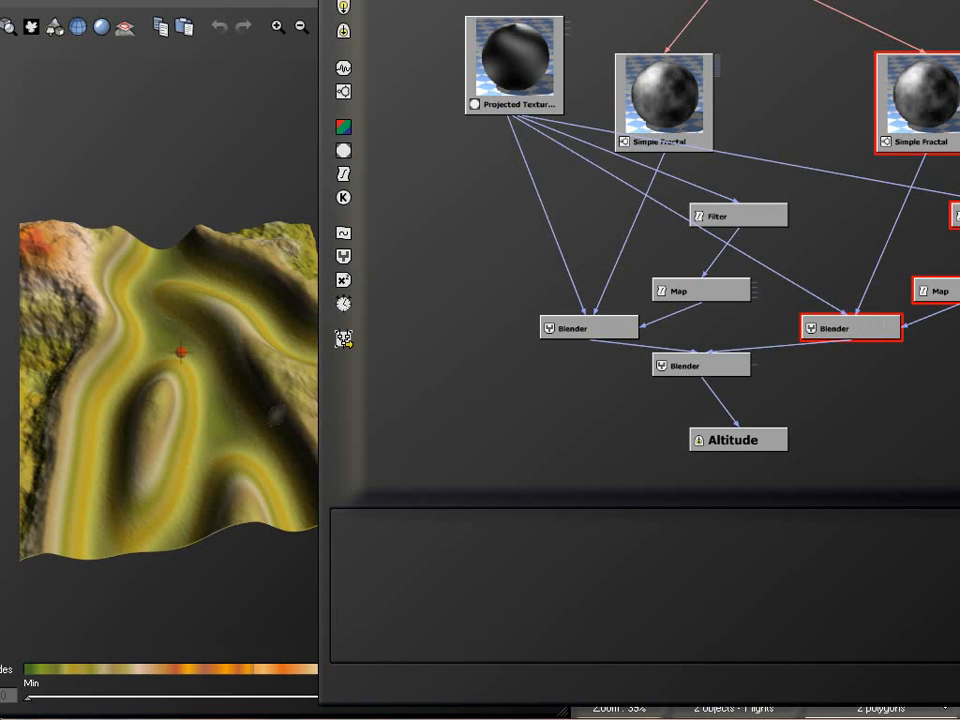
left_click(956, 215)
right_click(588, 610)
left_click(618, 618)
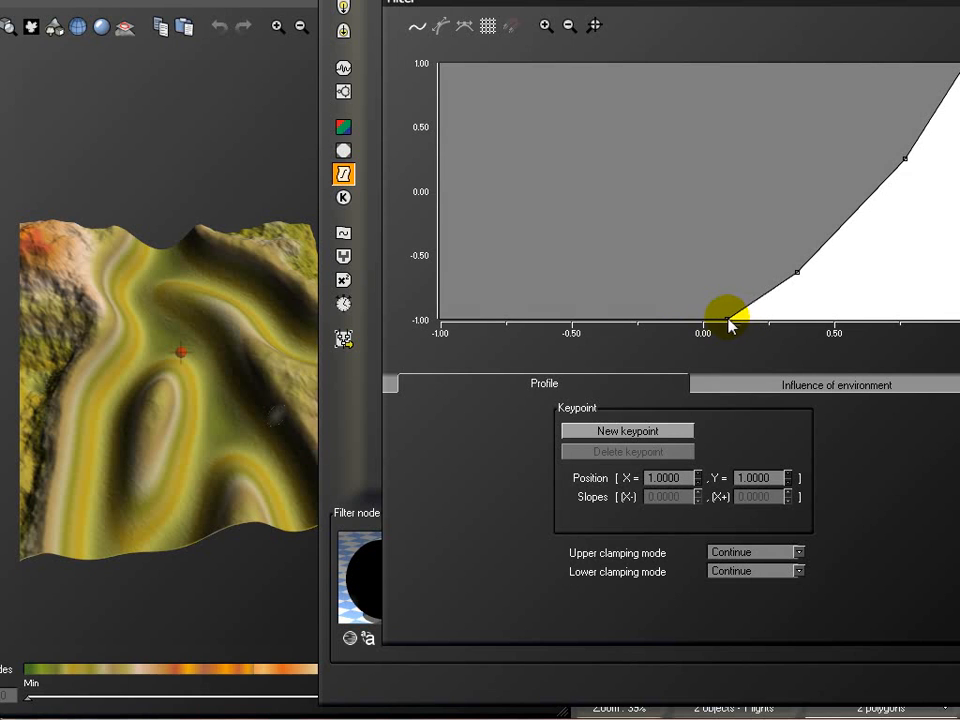
left_click(727, 320)
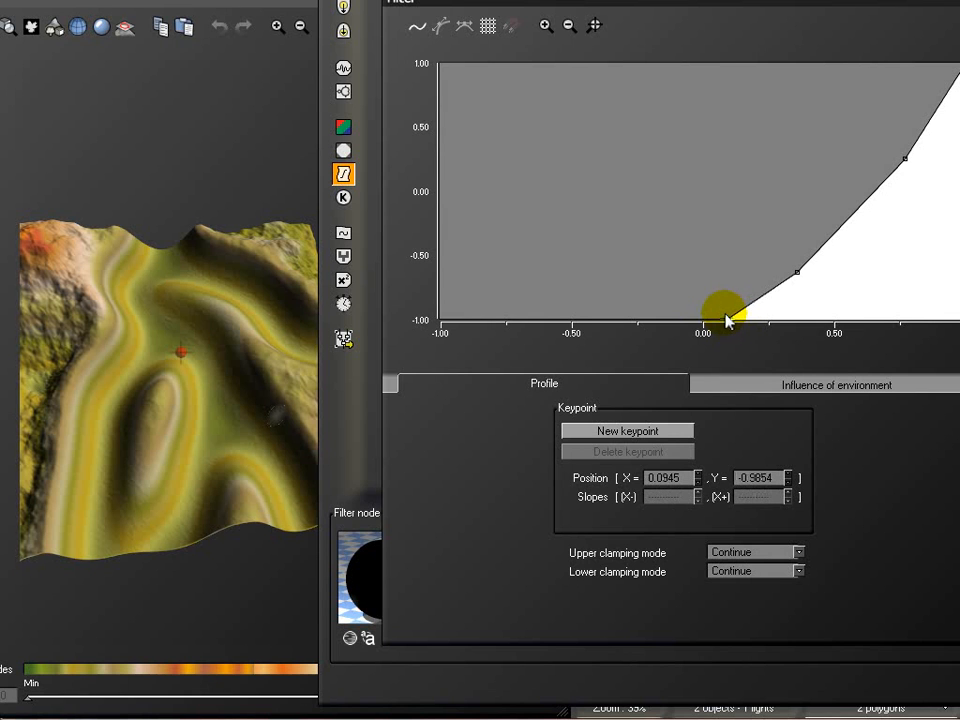
left_click_drag(727, 320, 640, 270)
left_click_drag(754, 341, 708, 305)
left_click(728, 318)
left_click(728, 317)
left_click_drag(728, 318, 653, 256)
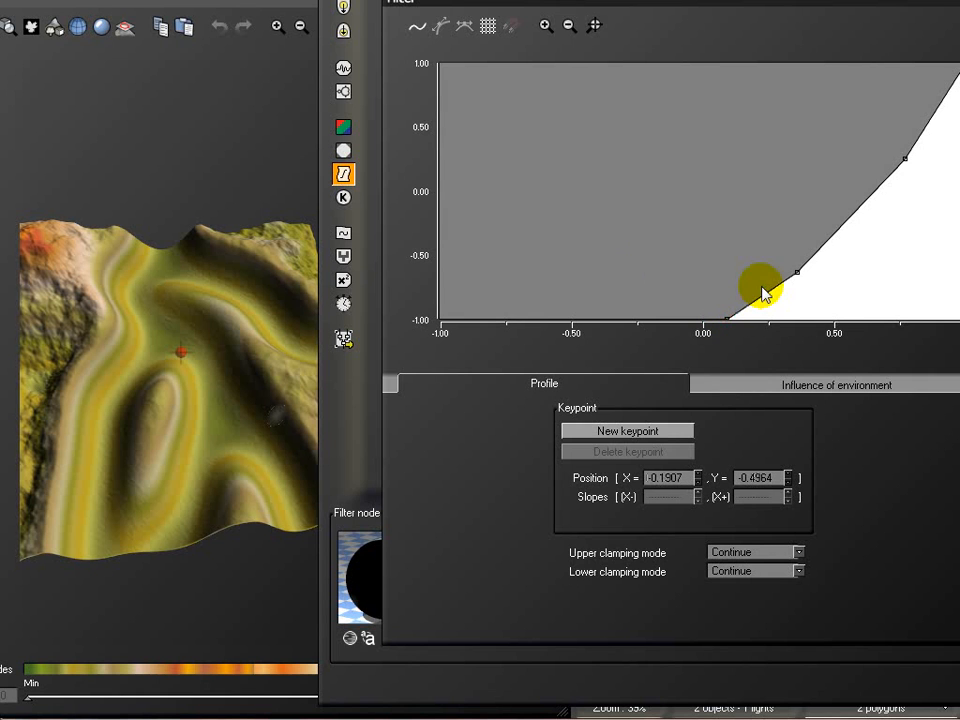
left_click_drag(795, 272, 887, 322)
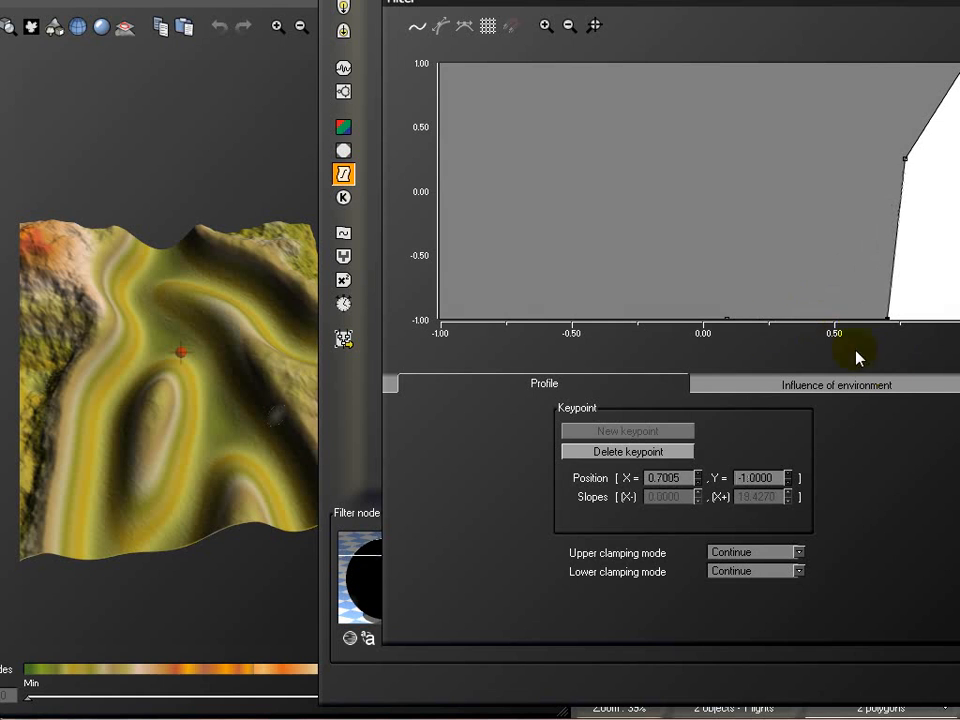
left_click(727, 320)
left_click_drag(724, 318, 390, 213)
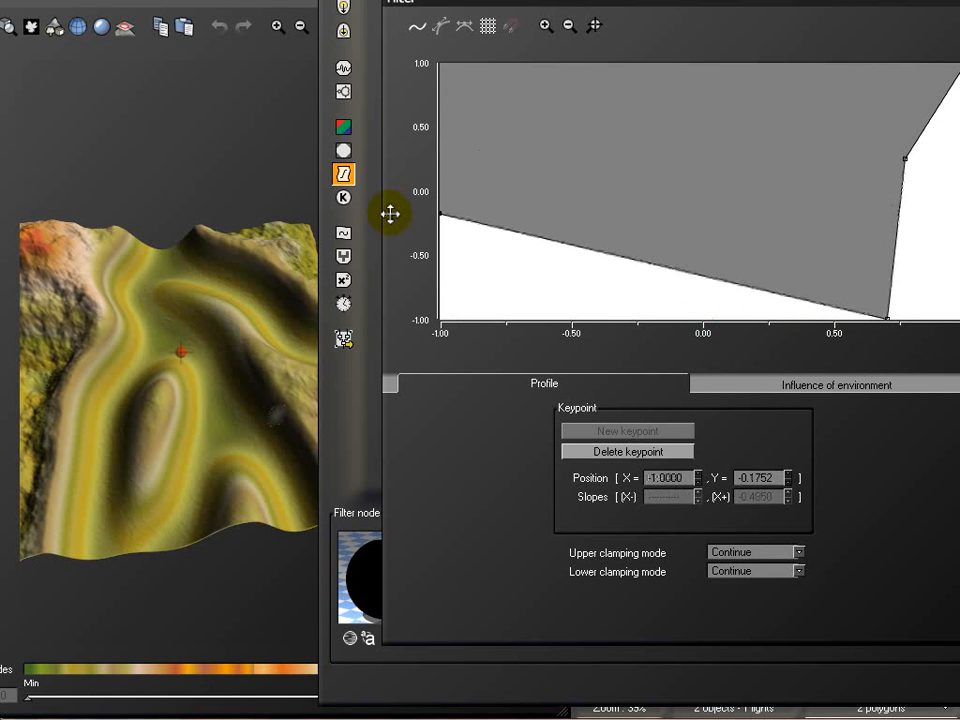
Move the profile's remaining keypoints to about (0.93, -1.0), (1.0, -1.0) and (-0.05, -1.0), and accept the profile
left_click_drag(907, 157, 945, 342)
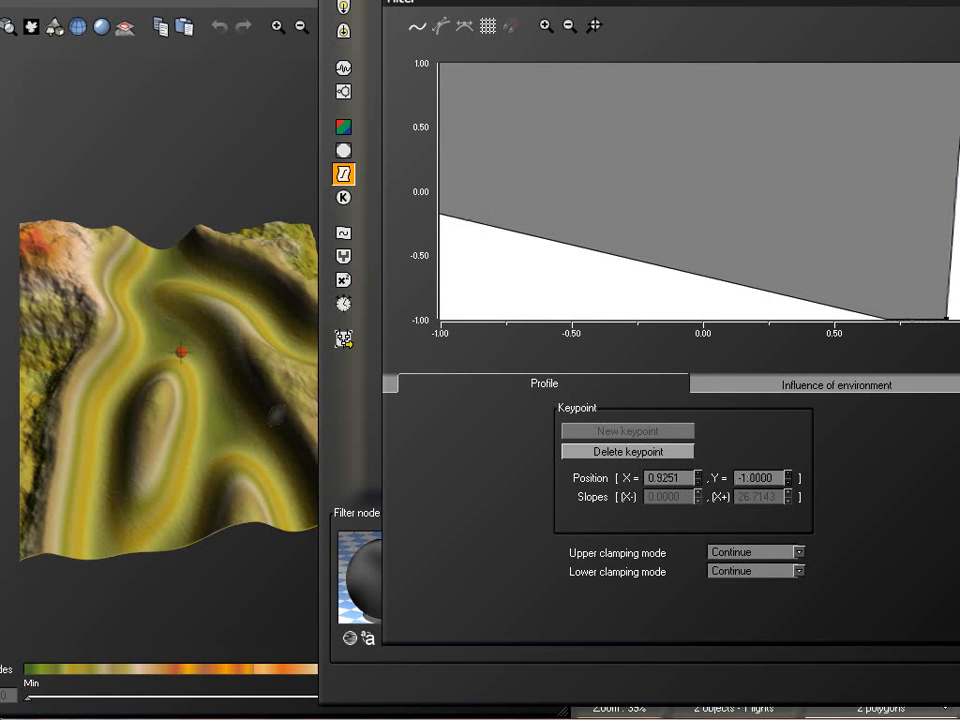
left_click_drag(959, 64, 959, 320)
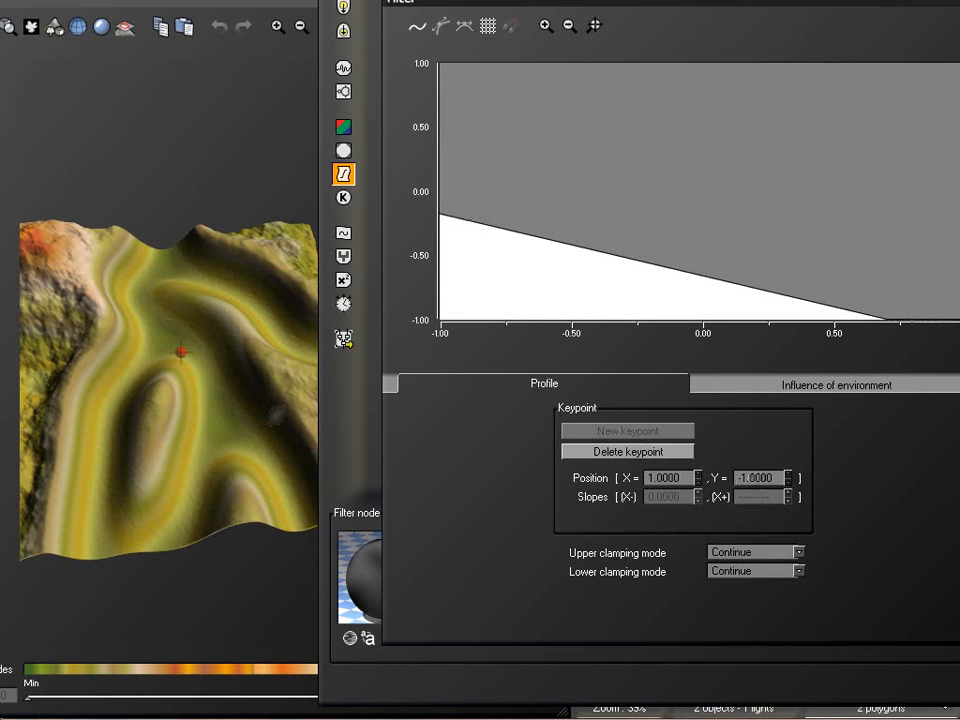
left_click(884, 320)
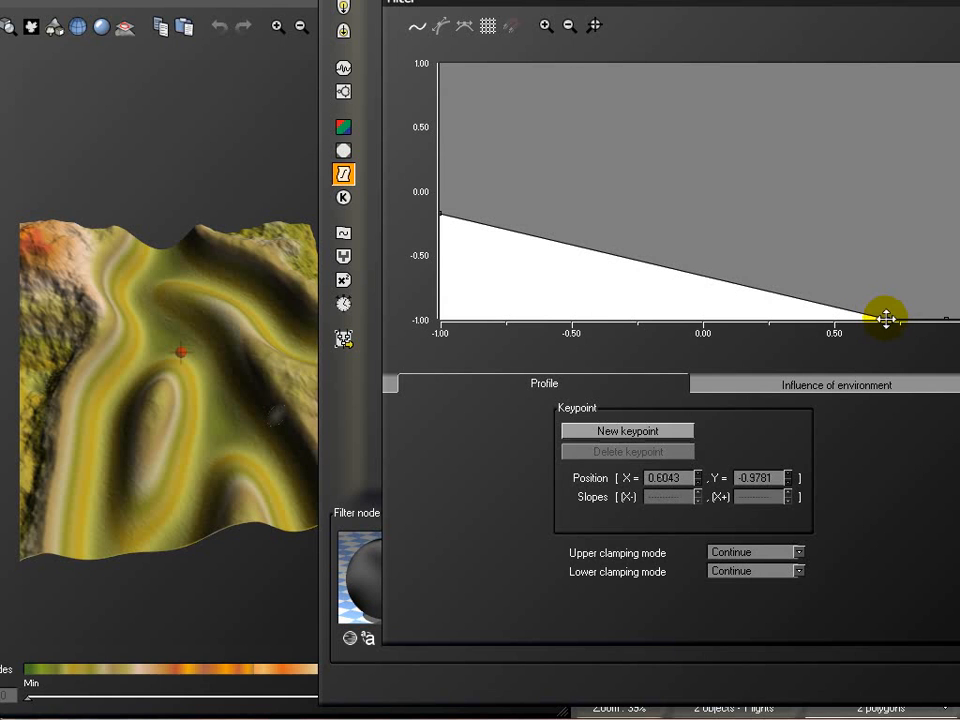
left_click_drag(886, 318, 690, 320)
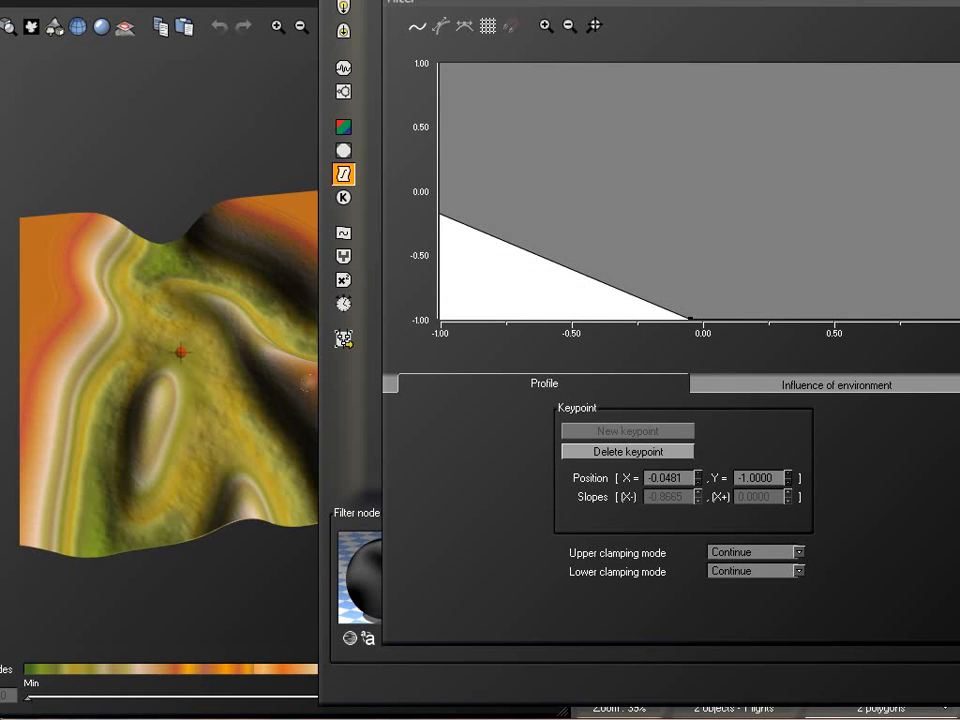
left_click(959, 618)
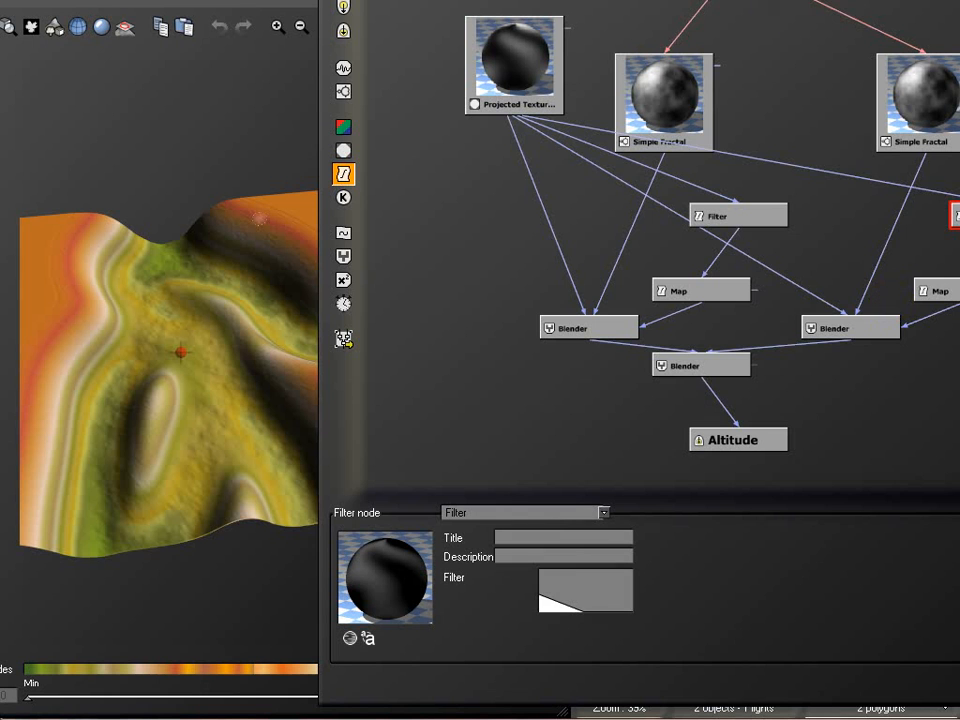
Set the final Blender's ratio to about 0.47 and review the combined terrain from several angles
left_click(718, 367)
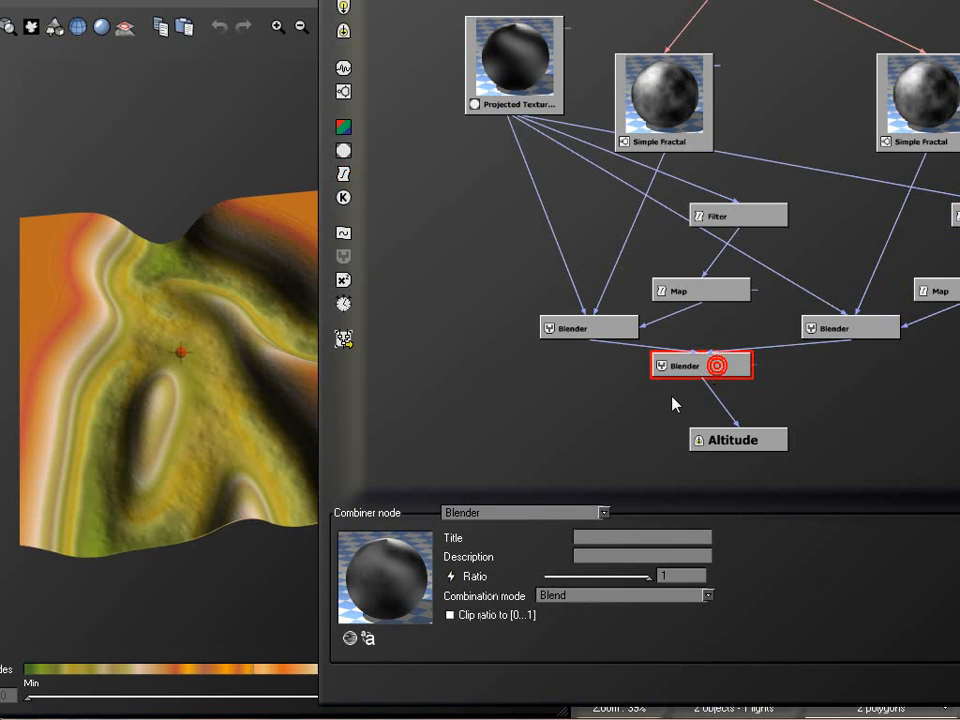
left_click_drag(645, 577, 636, 575)
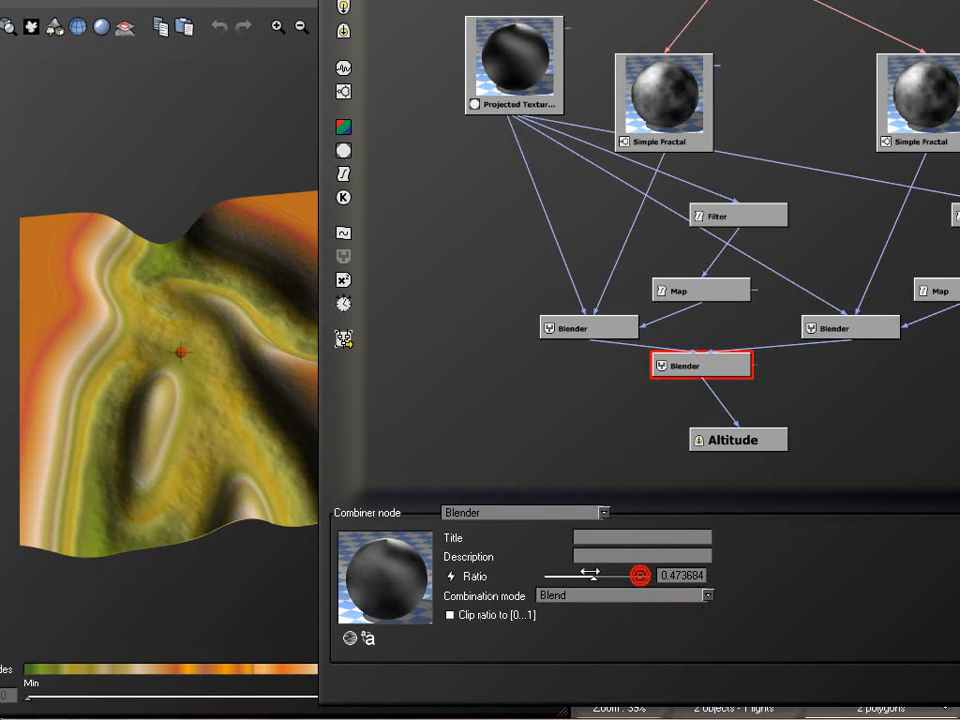
left_click(178, 89)
left_click_drag(244, 317, 189, 264)
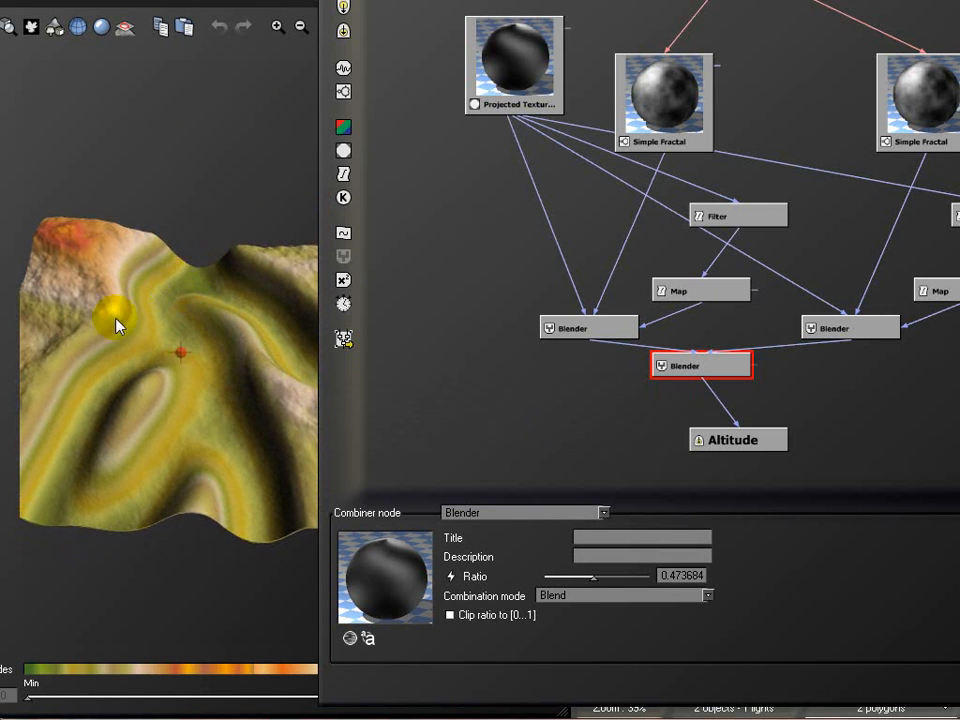
left_click_drag(163, 371, 254, 379)
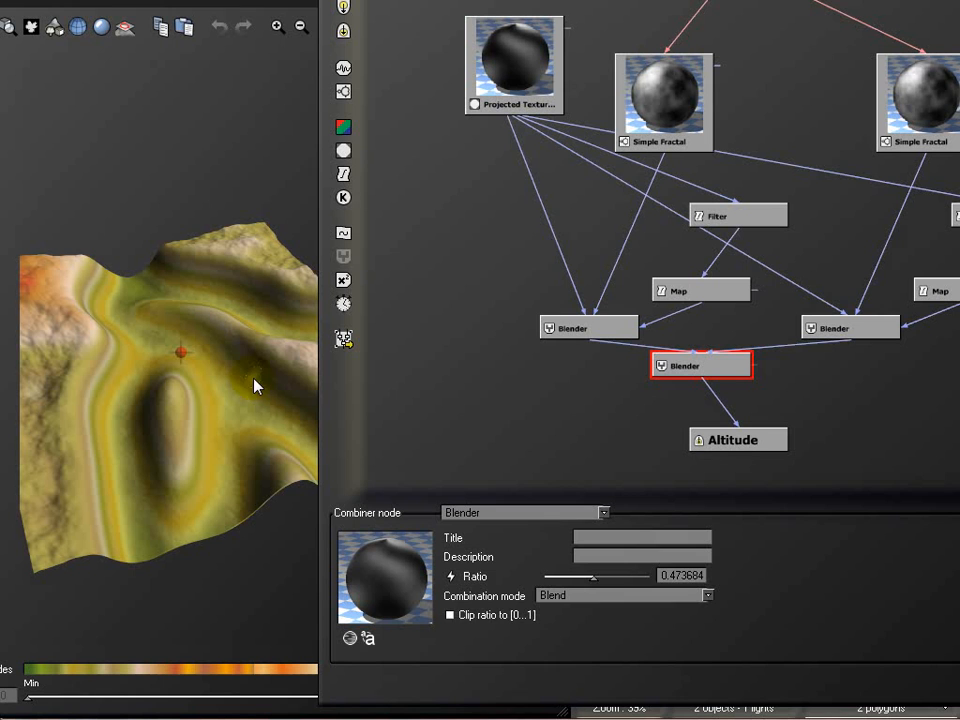
Change the copied Simple Fractal to a Terrain Fractal with metascale 25 and largest feature 25, and raise its distortion
left_click(900, 103)
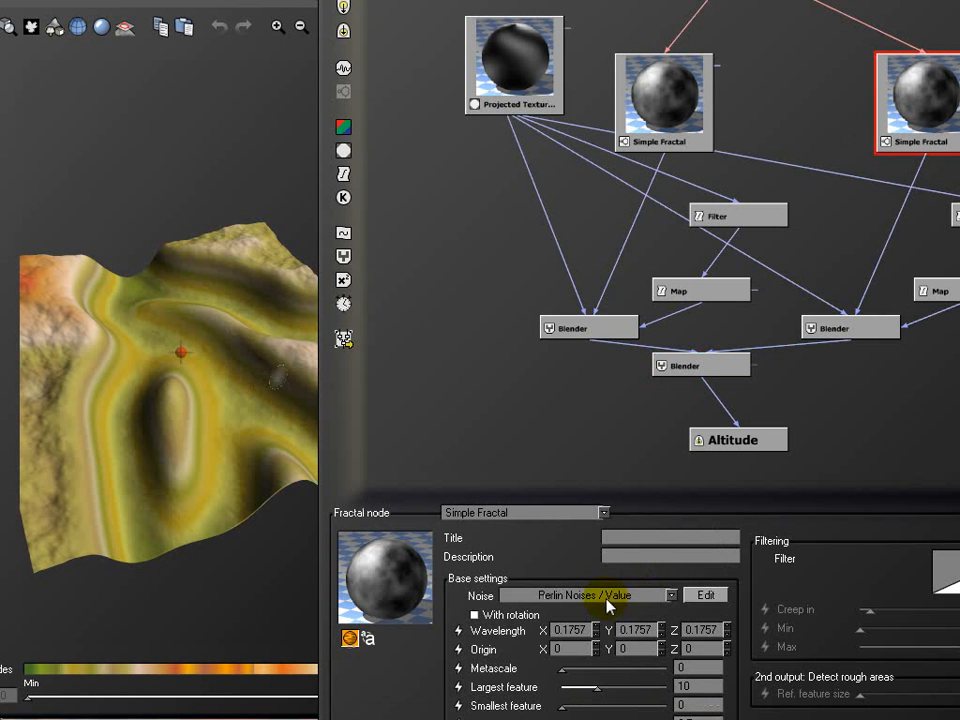
left_click(603, 512)
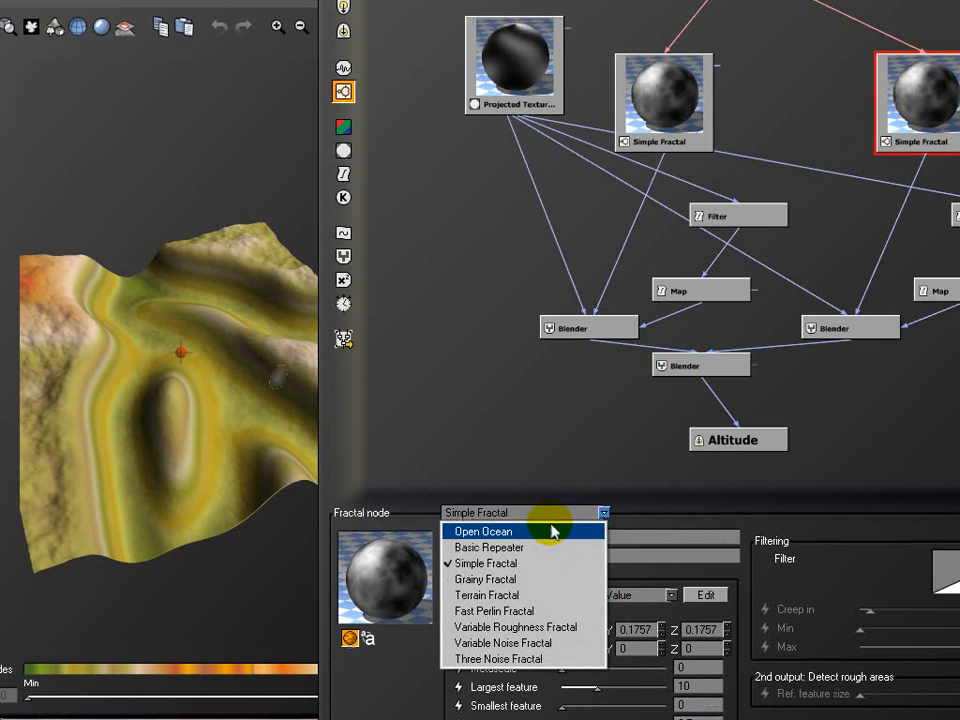
left_click(537, 595)
double_click(690, 648)
type("25")
double_click(692, 667)
type("25")
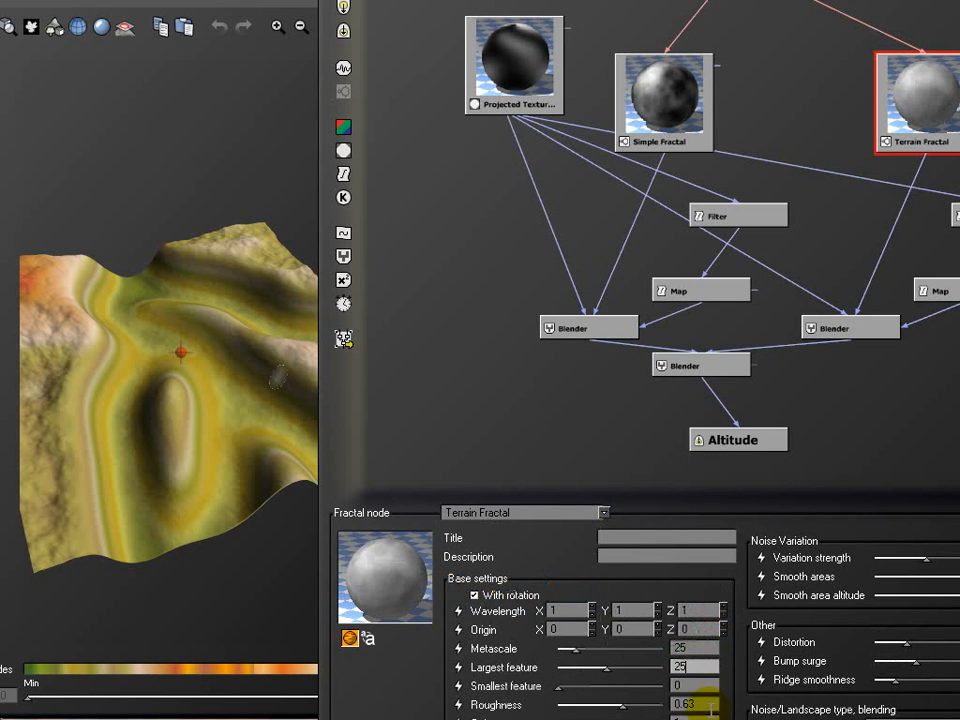
left_click(915, 645)
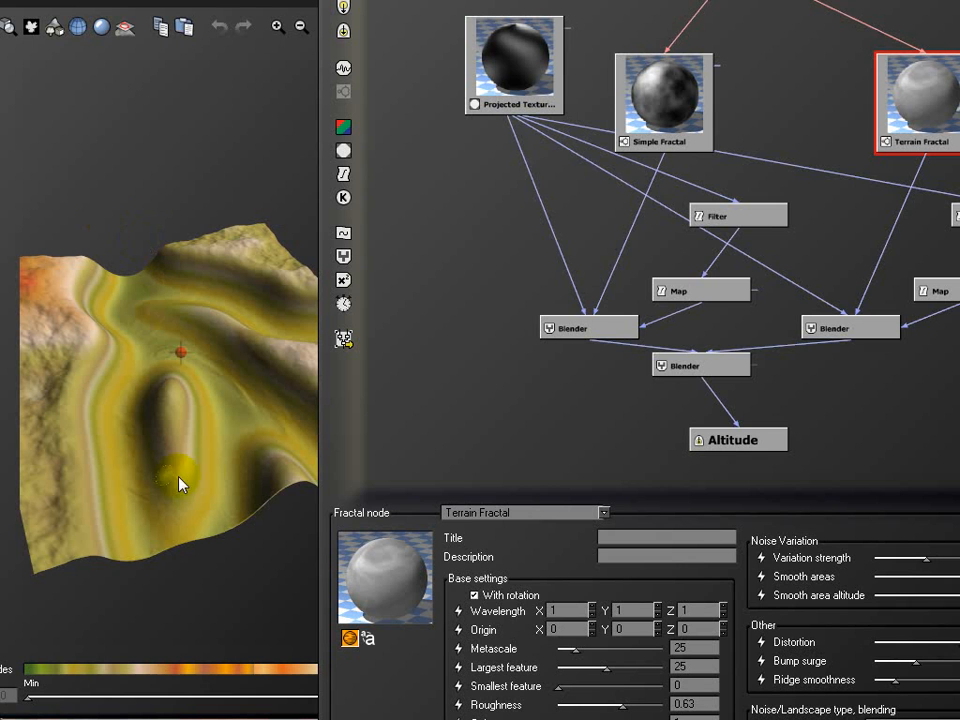
left_click_drag(278, 475, 165, 340)
left_click_drag(106, 401, 139, 430)
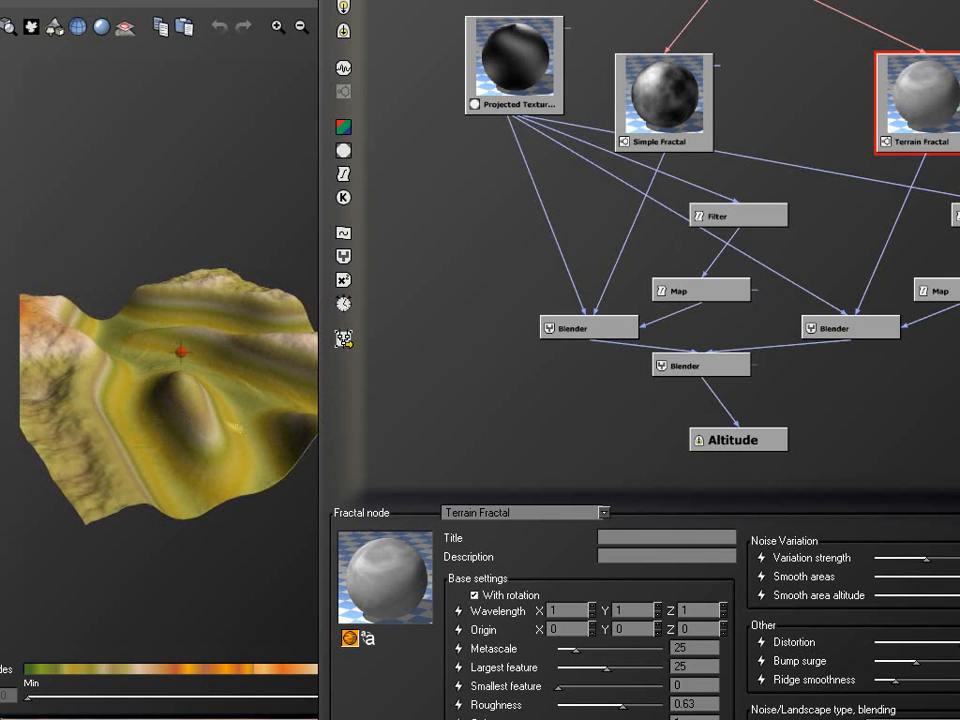
left_click(343, 174)
left_click_drag(700, 0, 566, 2)
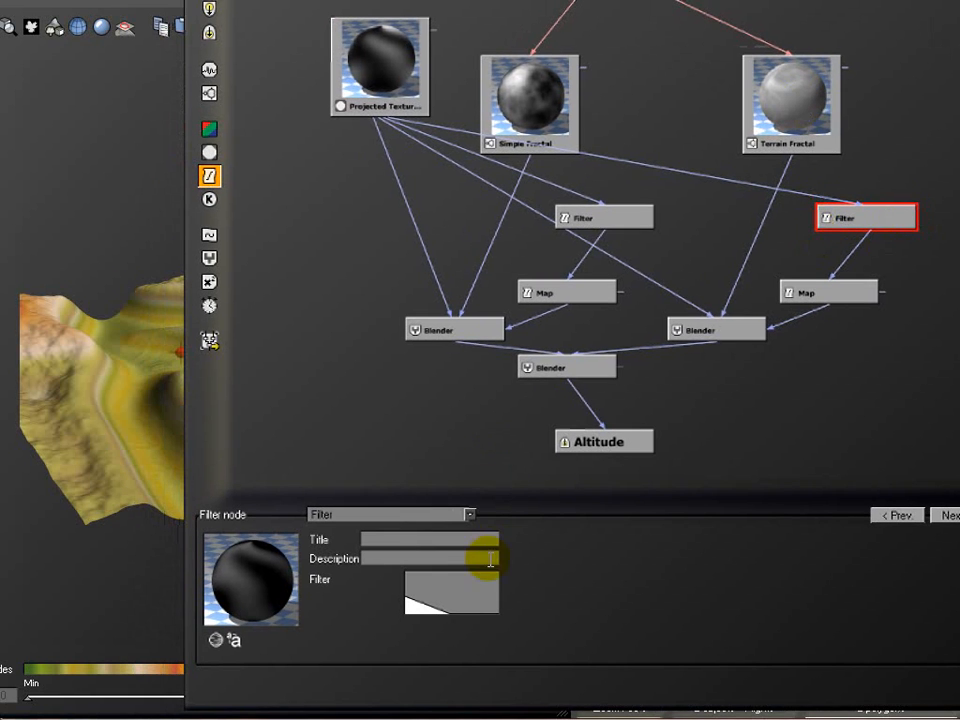
left_click_drag(400, 0, 445, 18)
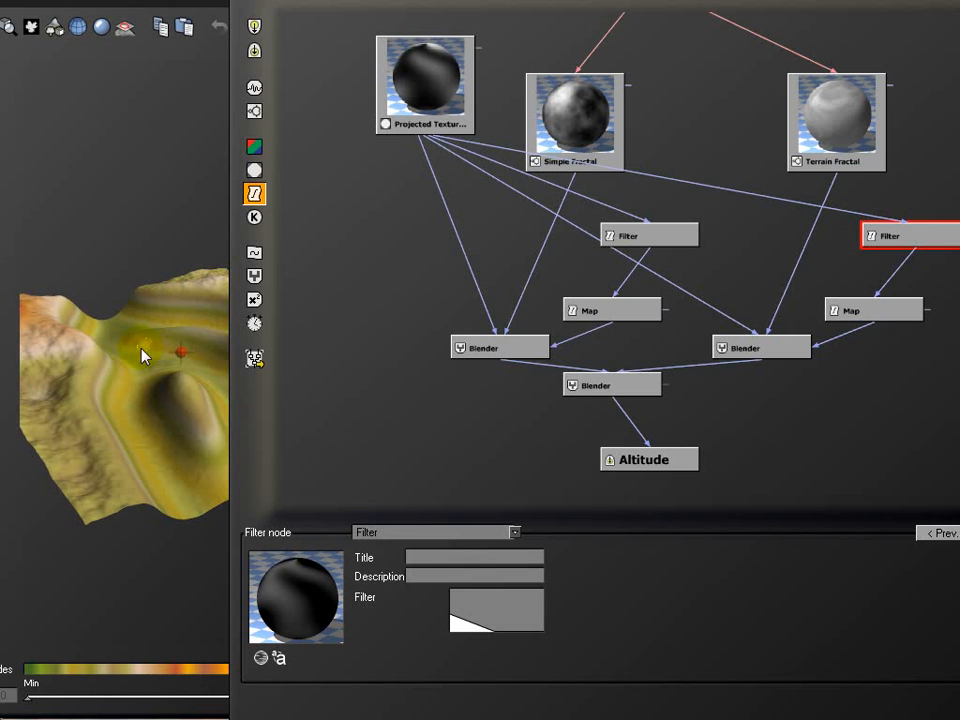
left_click(564, 103)
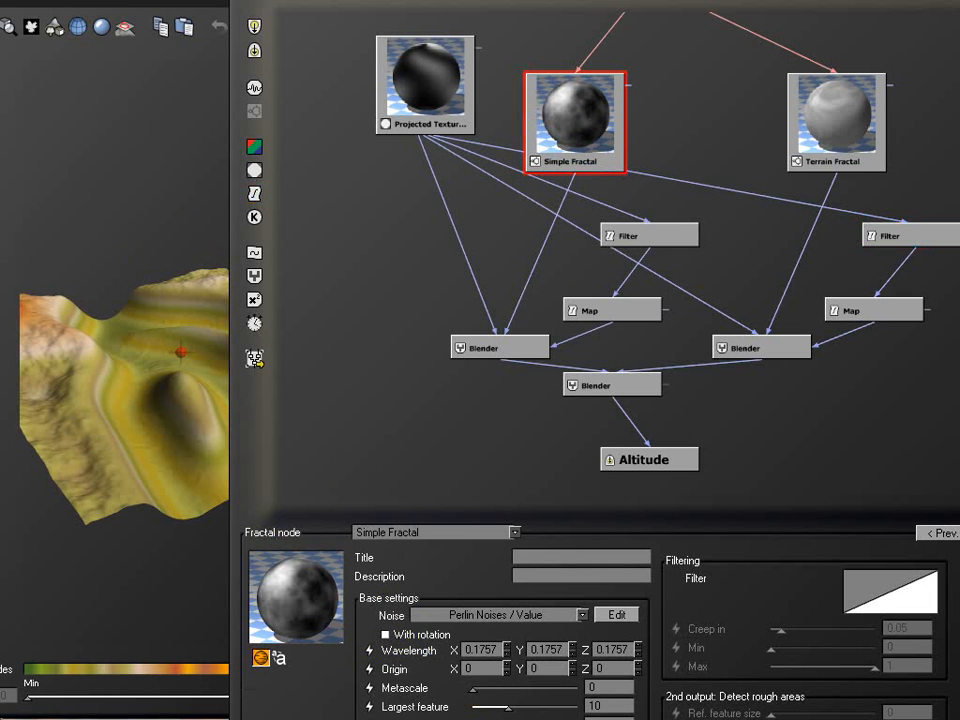
left_click_drag(400, 2, 544, 0)
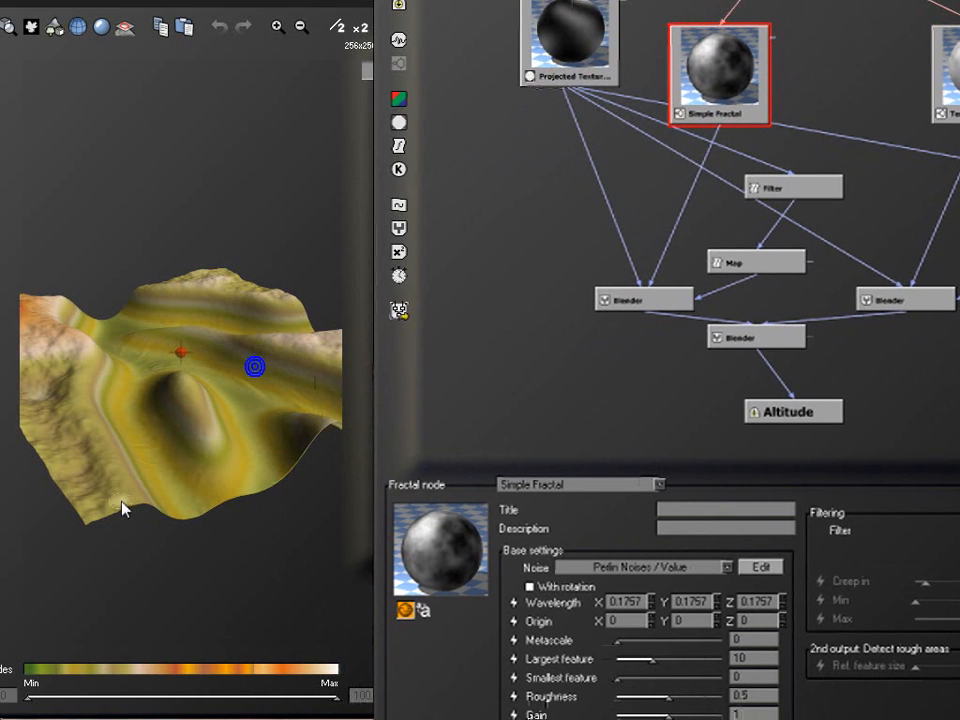
right_click_drag(121, 501, 177, 480)
right_click_drag(15, 522, 217, 502)
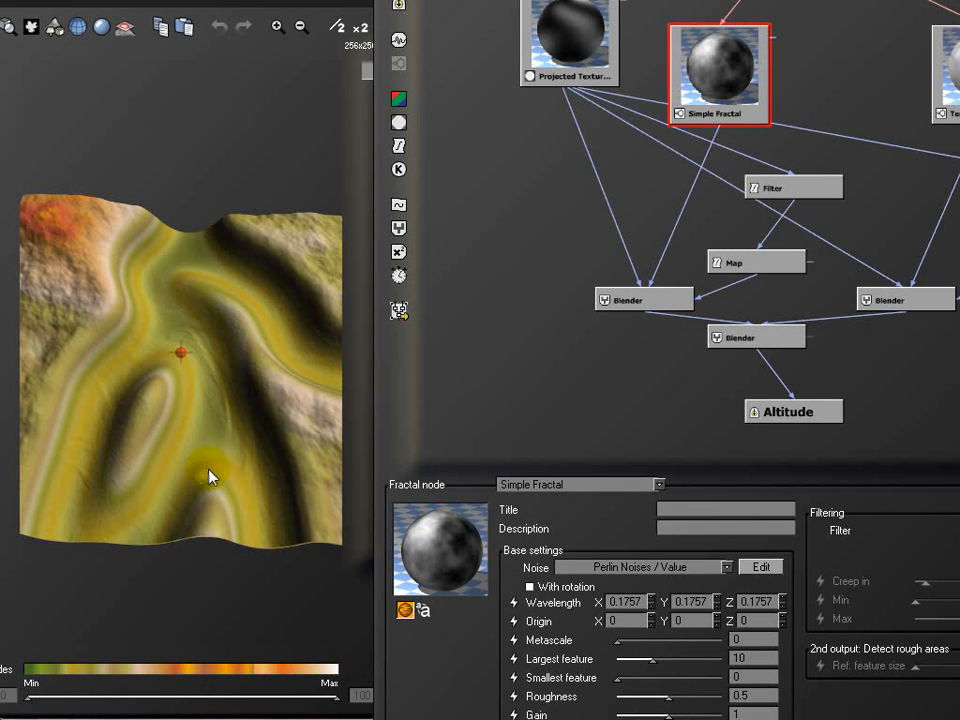
right_click_drag(210, 270, 221, 204)
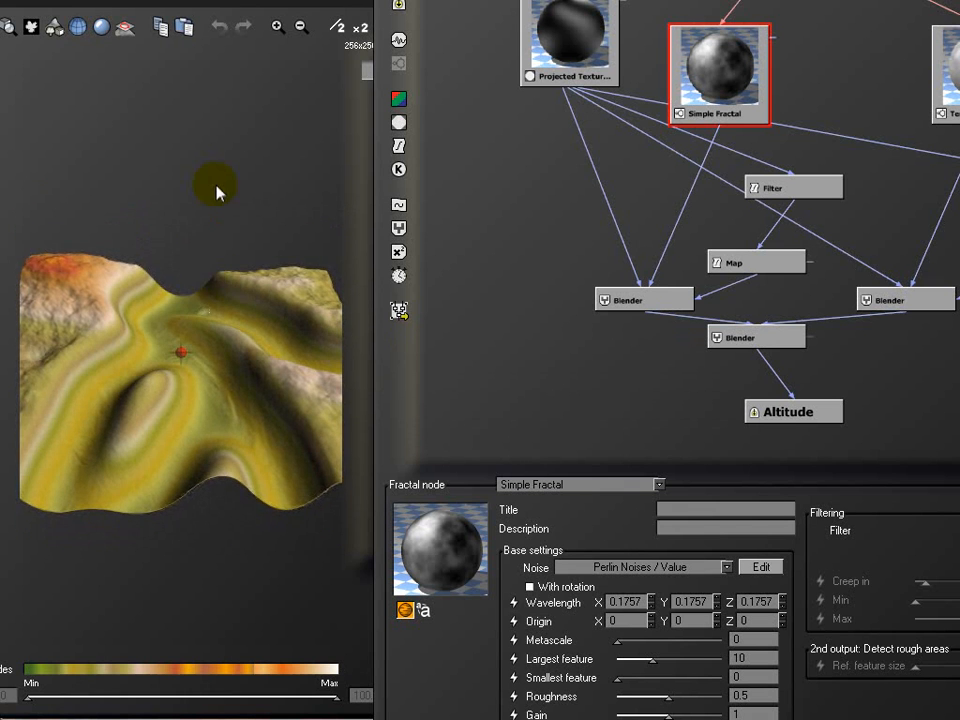
right_click_drag(155, 272, 259, 302)
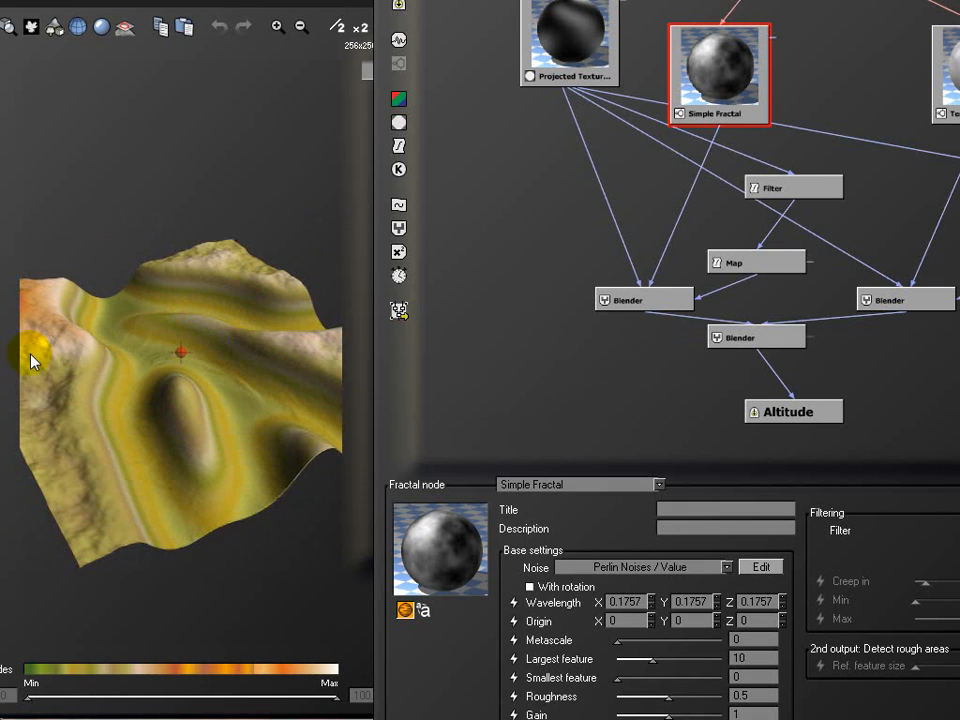
right_click_drag(243, 404, 182, 418)
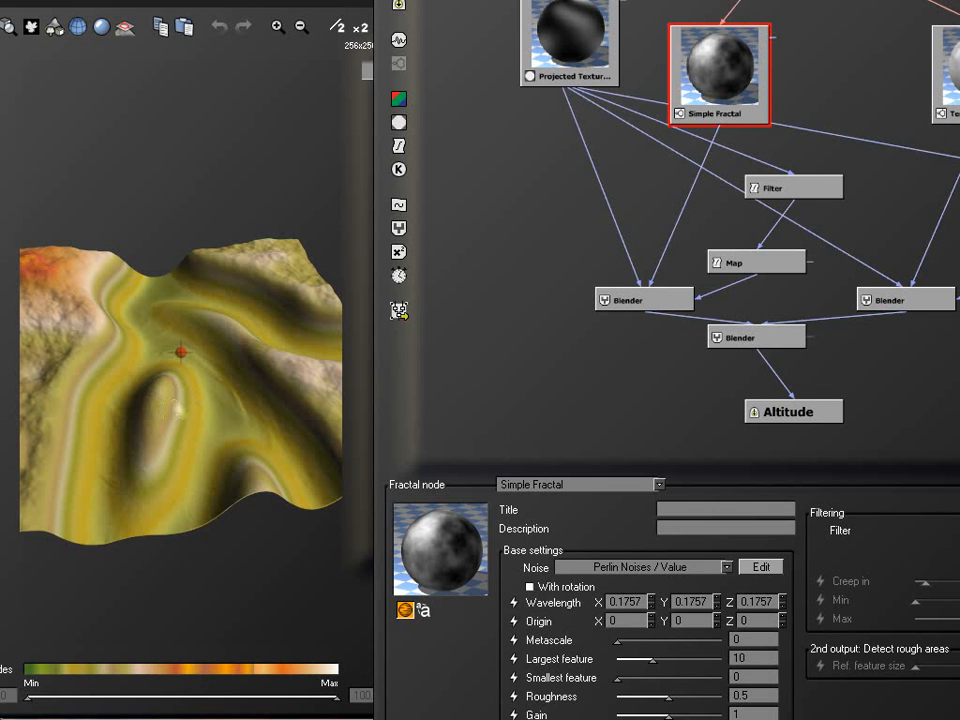
left_click_drag(600, 2, 413, 3)
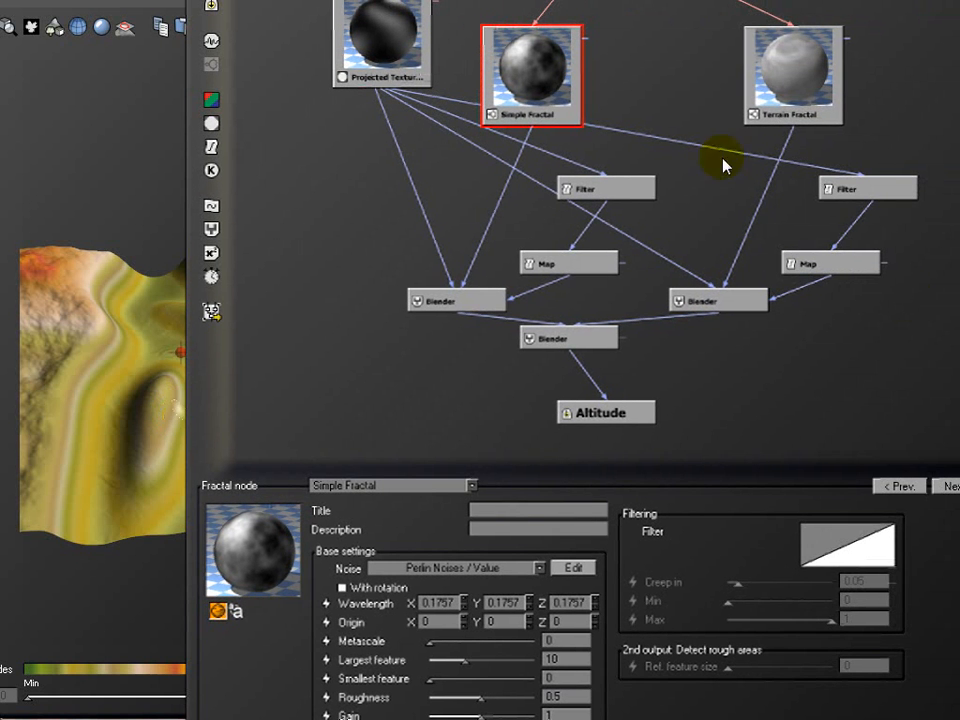
left_click(606, 176)
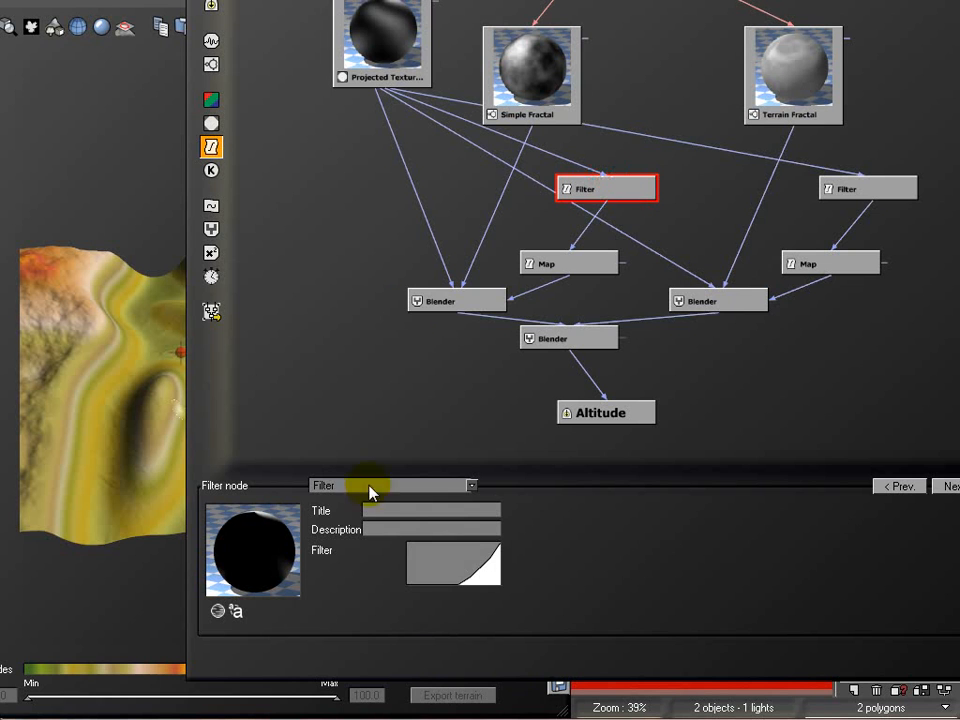
right_click(457, 565)
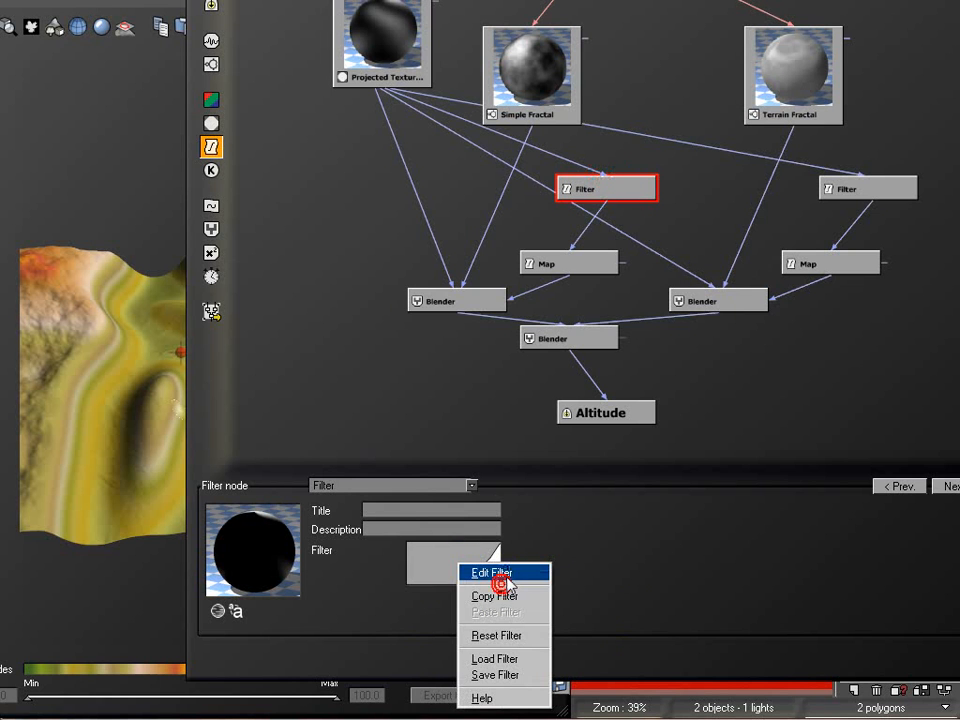
left_click(502, 570)
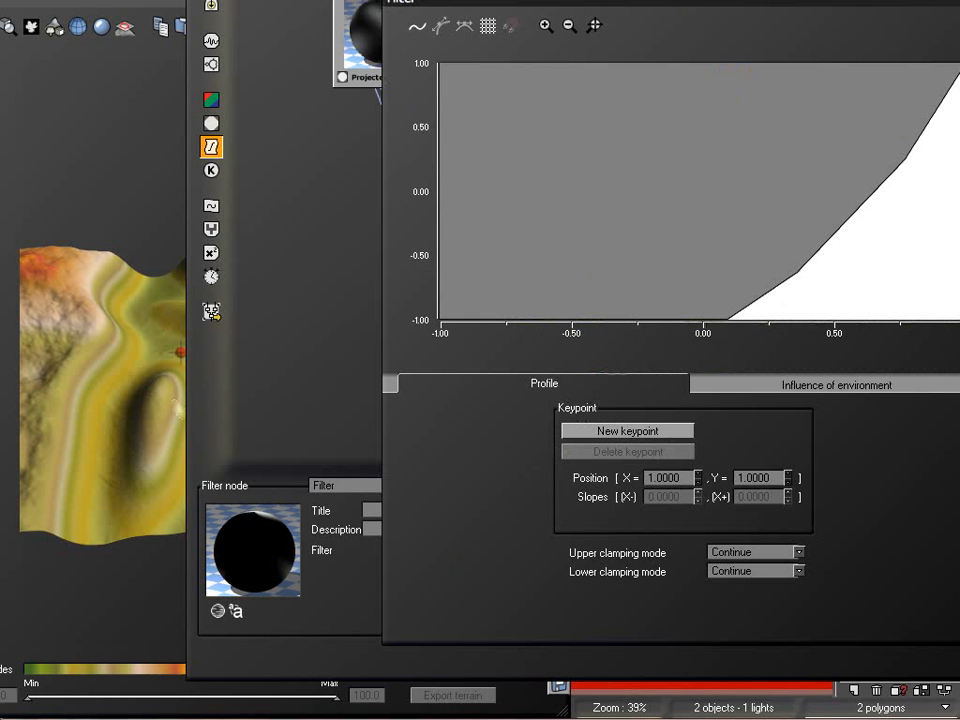
left_click_drag(801, 5, 712, 1)
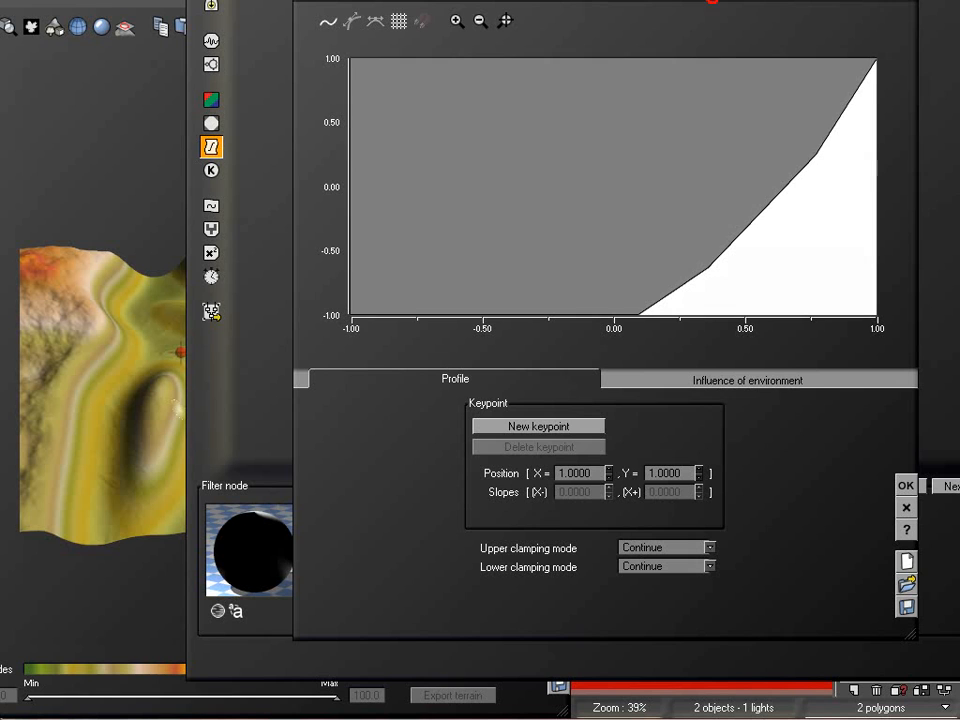
left_click(874, 60)
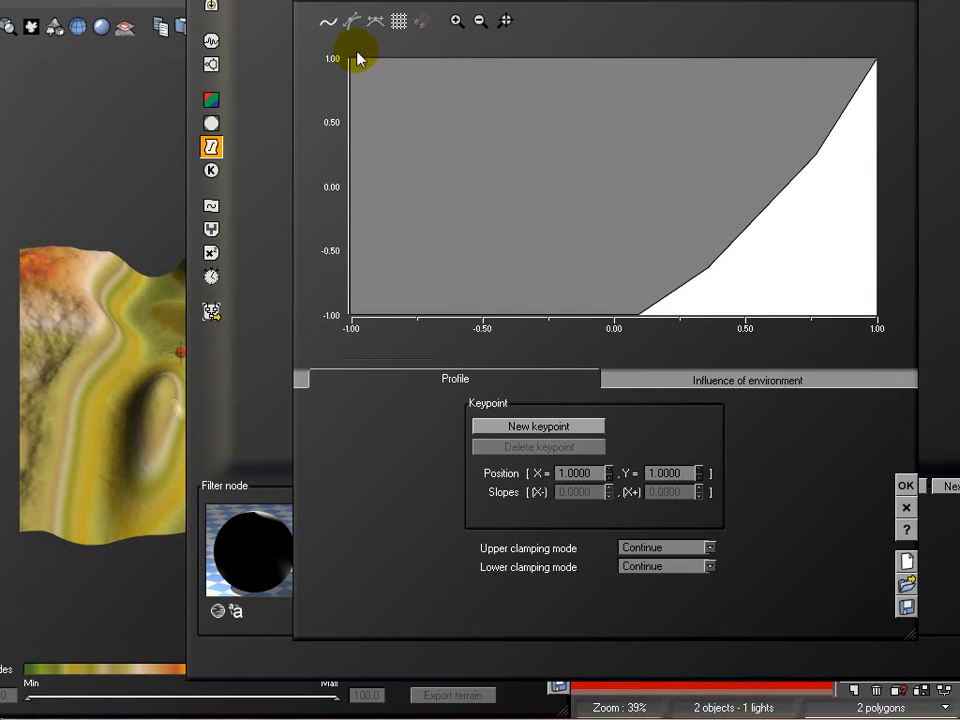
left_click(905, 486)
Check the first Map's input and output ranges and the Blender it drives, and accept the terrain edits
left_click(598, 266)
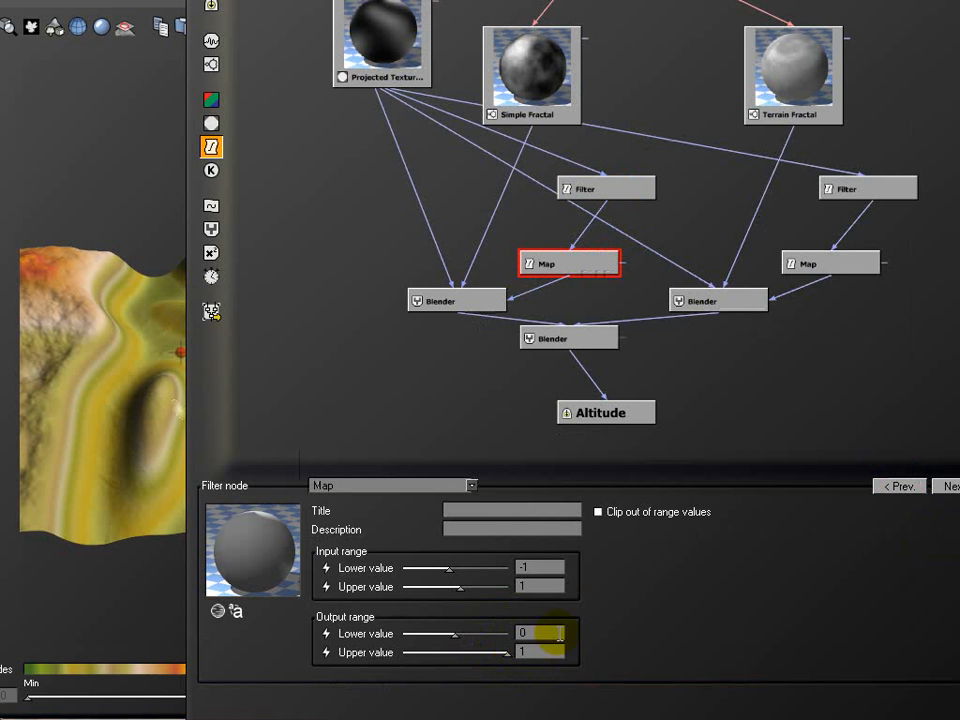
left_click(435, 302)
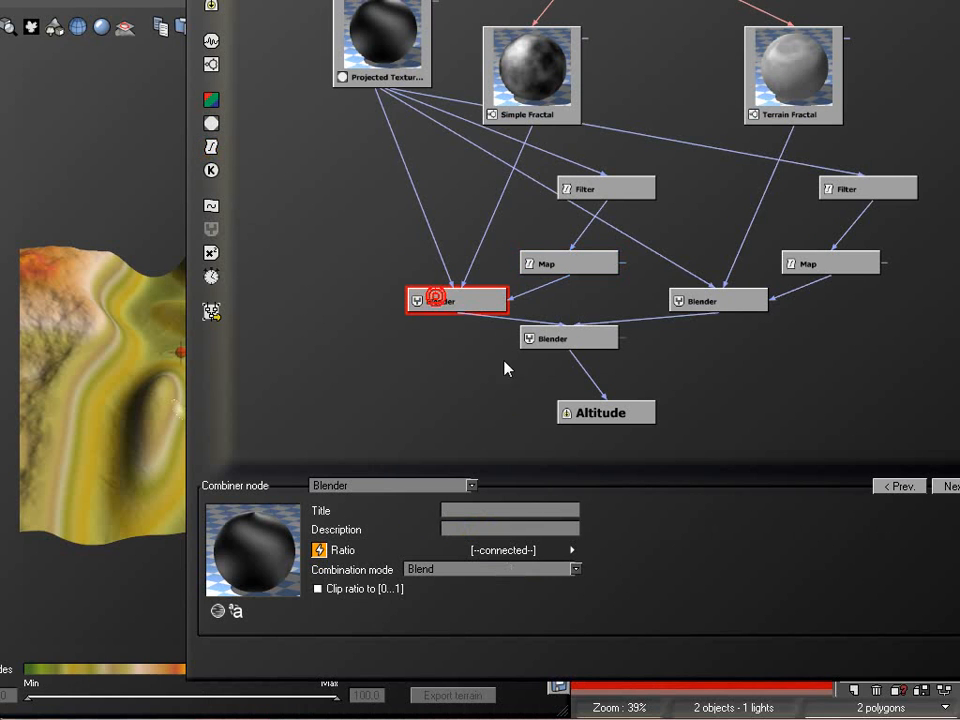
left_click(566, 264)
left_click(523, 567)
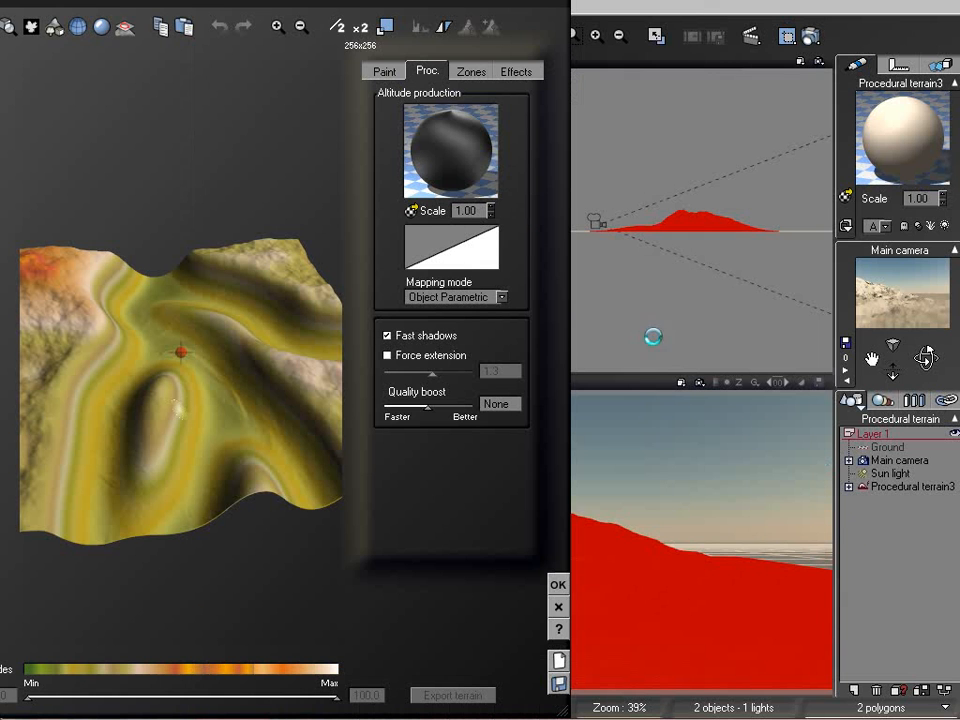
left_click(558, 582)
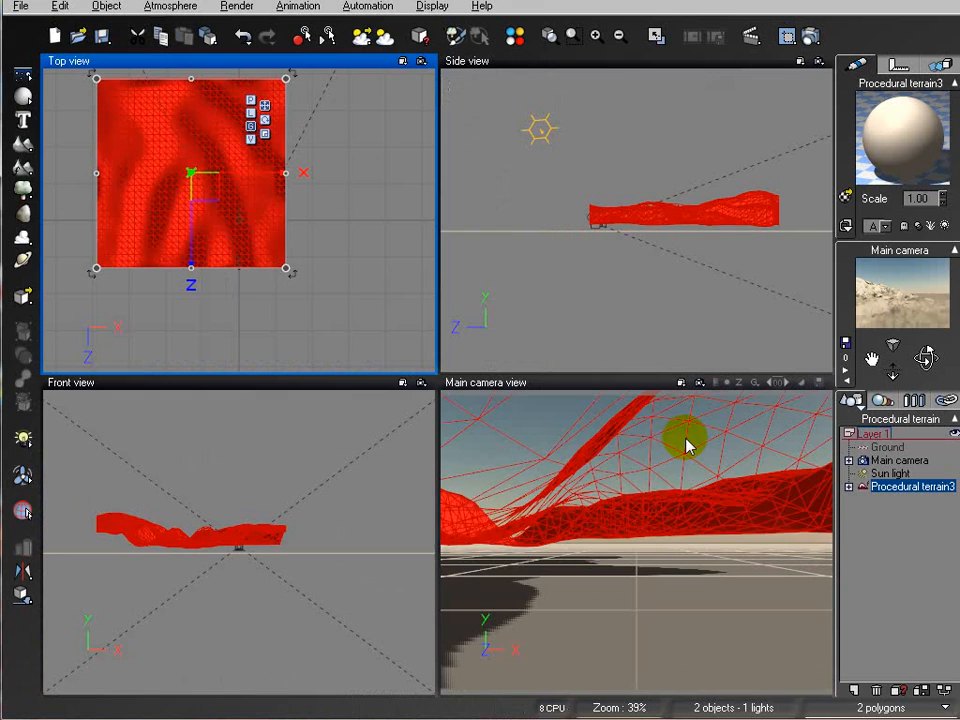
Scale the procedural terrain up to about four times its size and centre it in front of the main camera
right_click(332, 216)
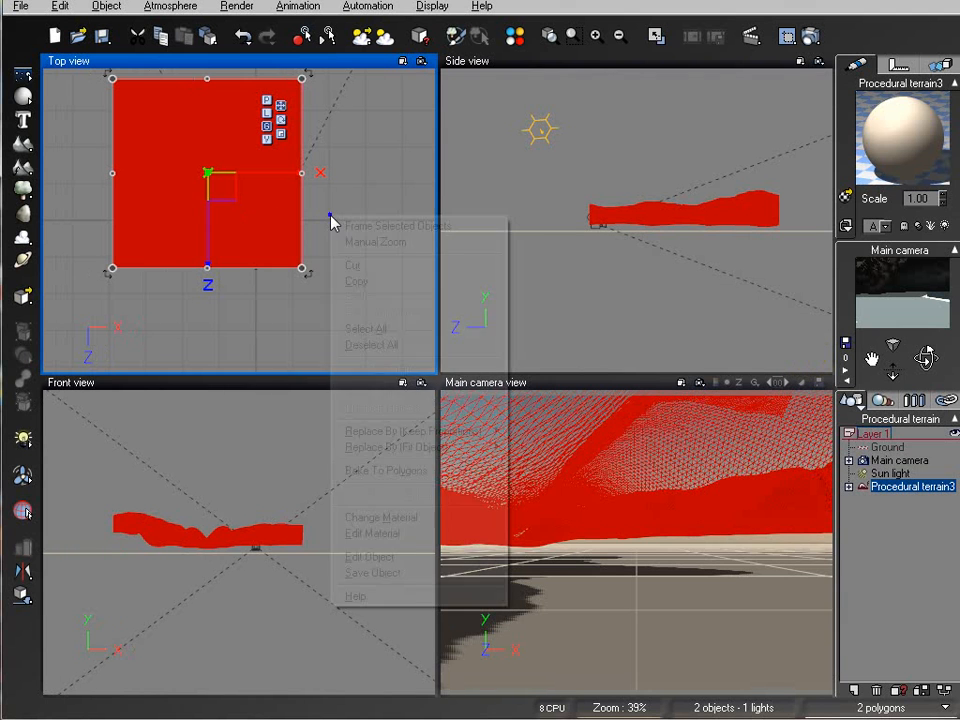
left_click(395, 187)
scroll(385, 184, "down", 5)
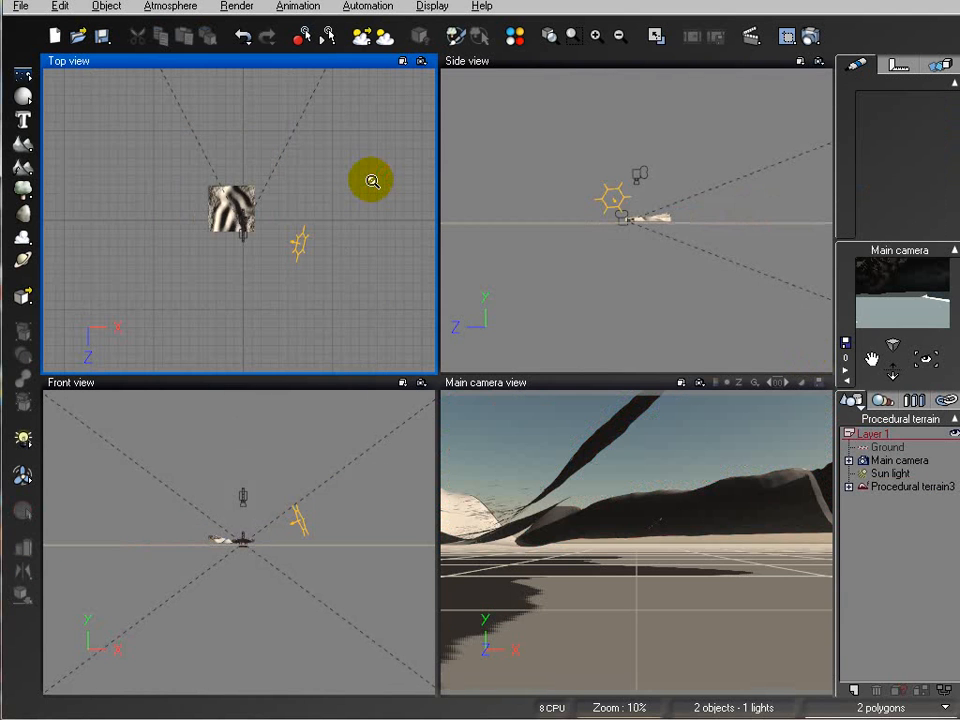
left_click(212, 196)
left_click_drag(186, 167, 6, 82)
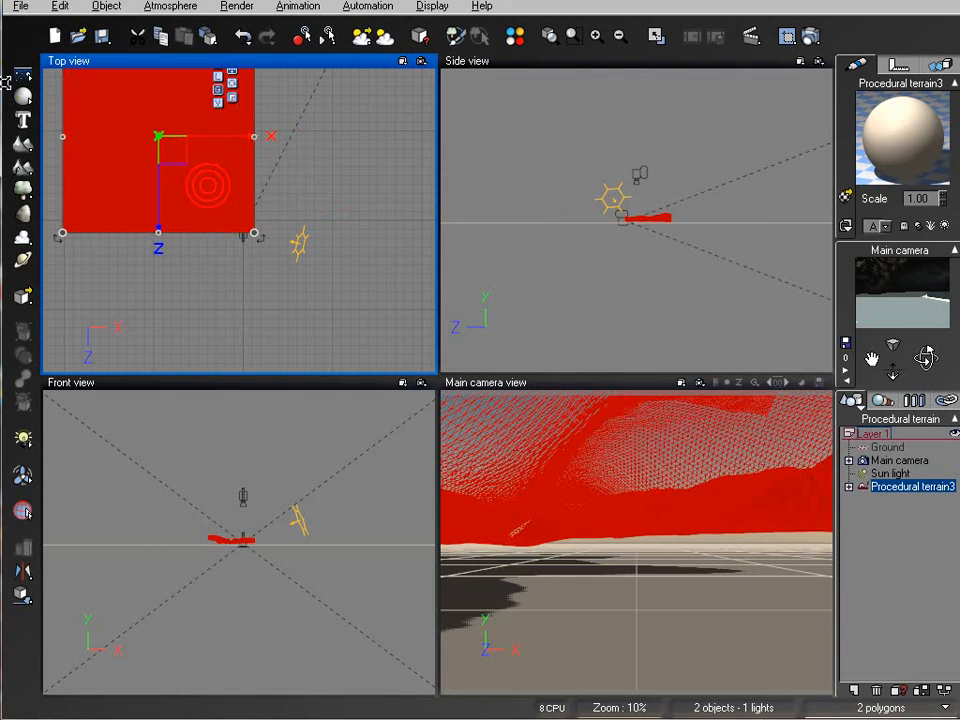
left_click_drag(179, 151, 261, 145)
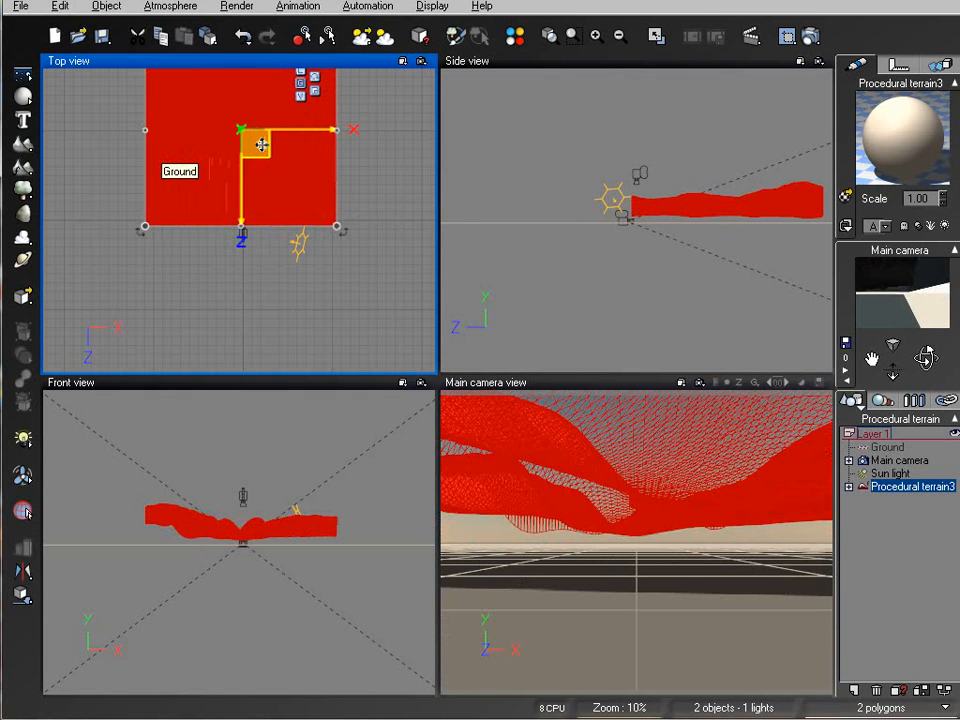
Raise the main camera to a height of about 101 m, pull it back and tilt it down to frame the whole terrain
left_click(905, 460)
left_click(619, 207)
left_click_drag(620, 207, 567, 157)
left_click_drag(926, 354, 926, 380)
scroll(654, 302, "down", 5)
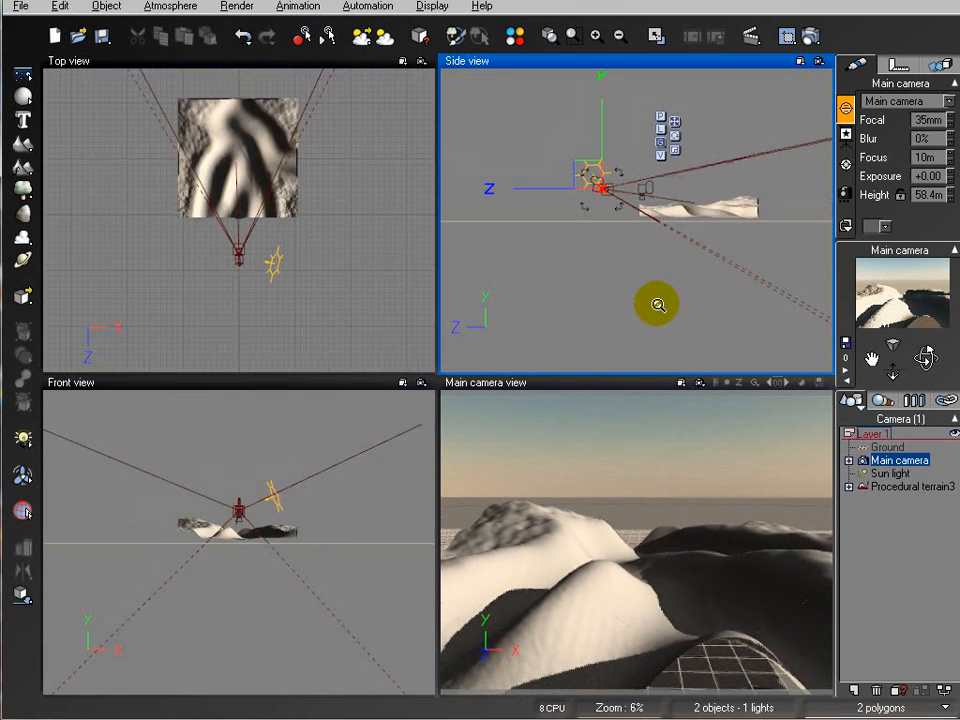
mouse_move(615, 195)
left_mouse_down()
mouse_move(615, 176)
mouse_move(615, 193)
left_mouse_up()
left_click_drag(929, 358, 929, 381)
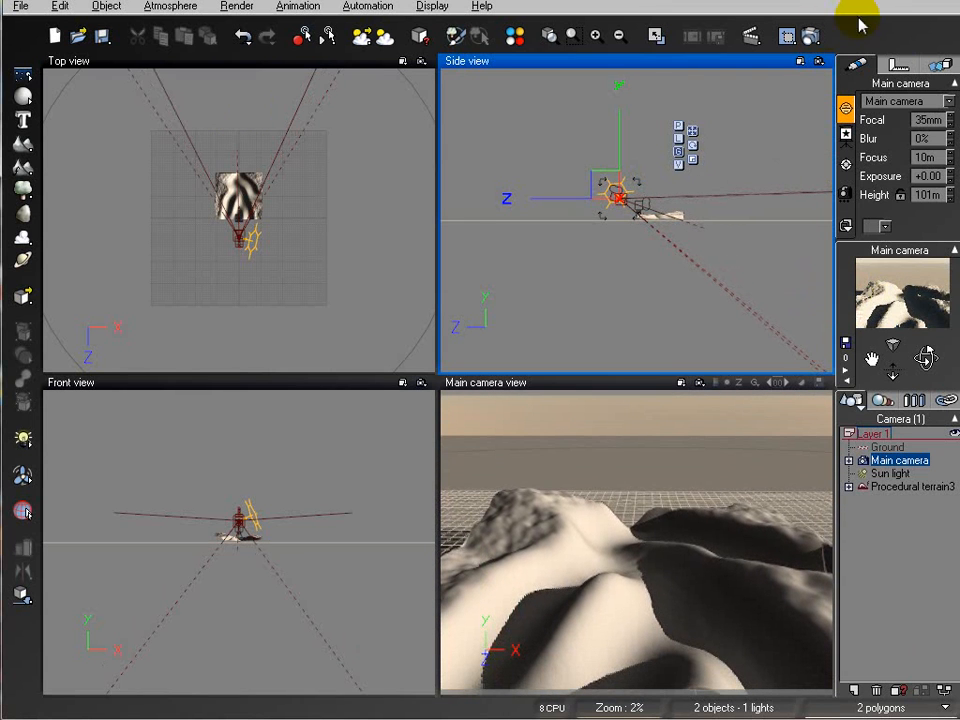
left_click(882, 460)
left_click_drag(252, 217, 252, 240)
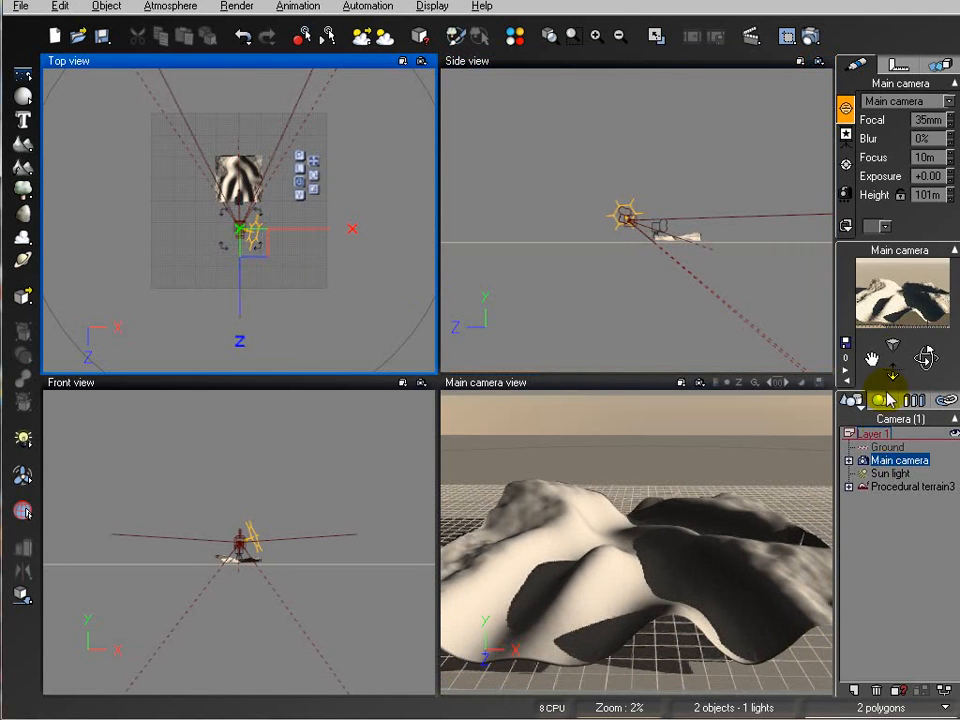
Move the sun light behind the main camera so it lights the terrain from the viewer's side
left_click(902, 518)
left_click(890, 473)
mouse_move(255, 228)
left_mouse_down()
mouse_move(226, 246)
mouse_move(253, 249)
left_mouse_up()
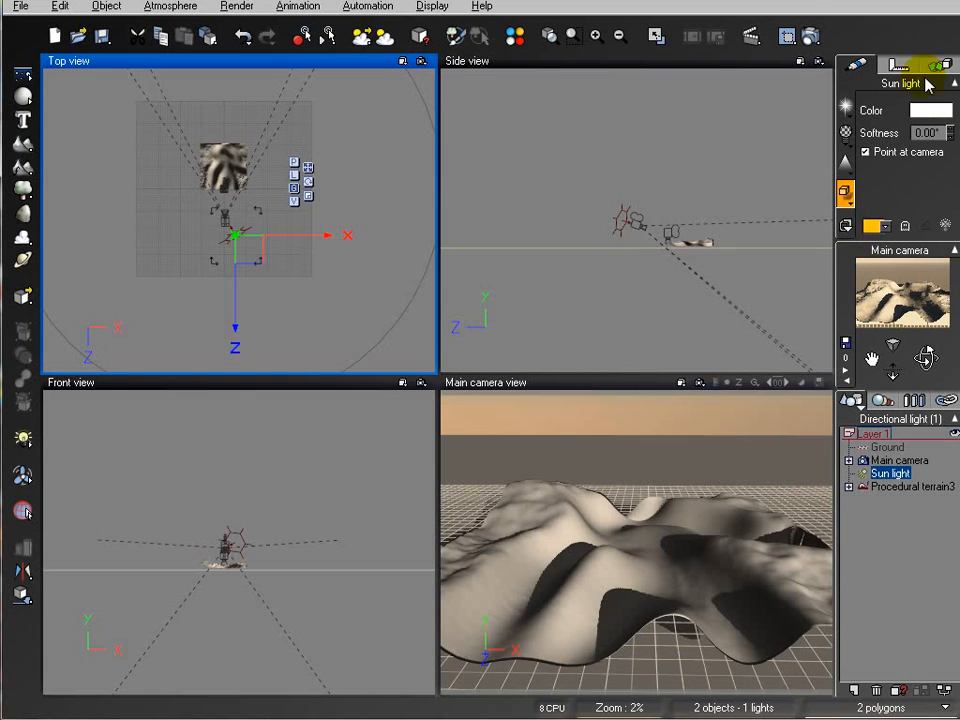
Render the scene to screen at 640x480 with the Preview quality preset
left_click(790, 33)
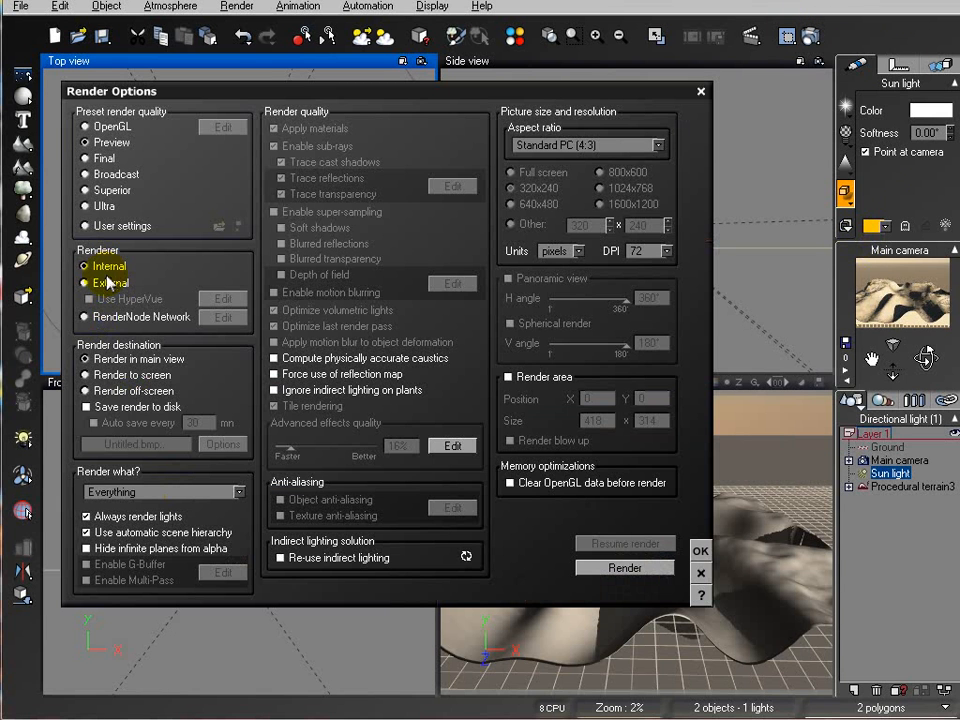
left_click(116, 375)
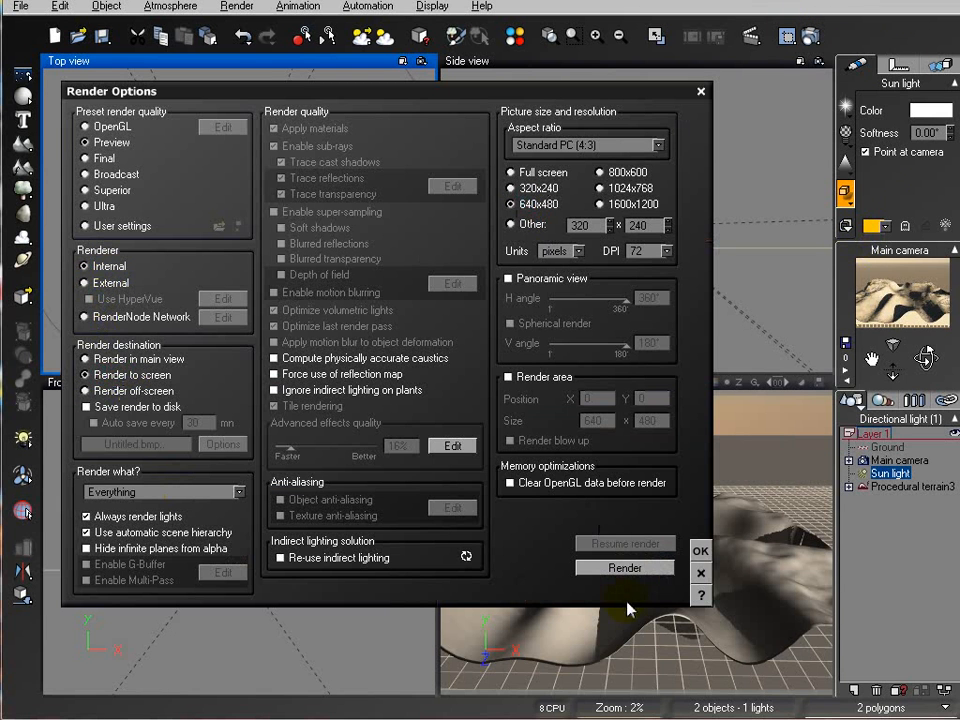
left_click(628, 567)
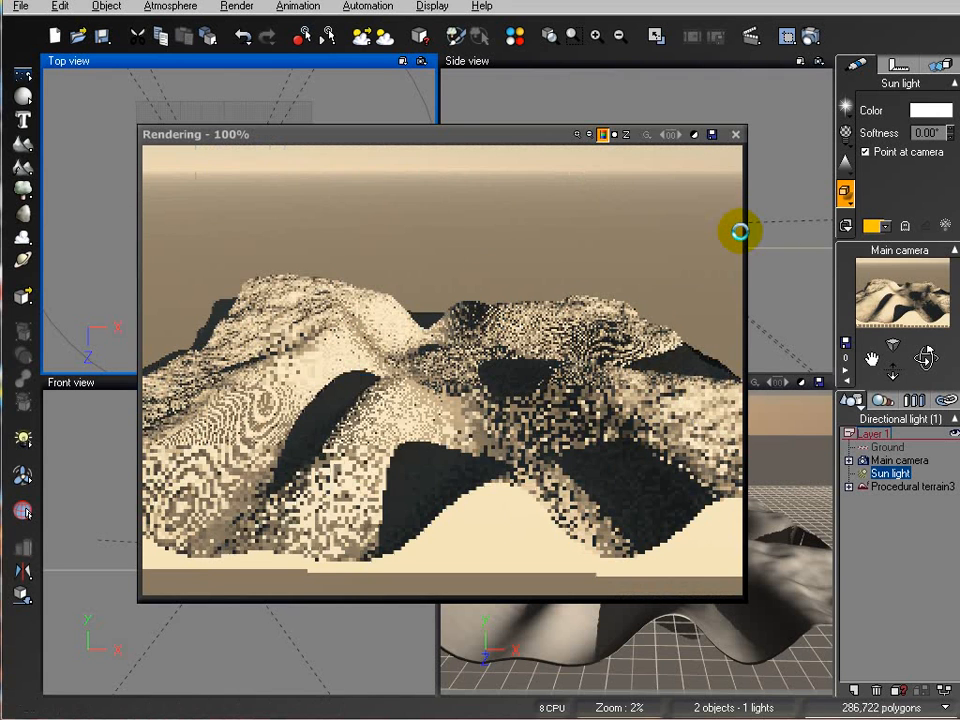